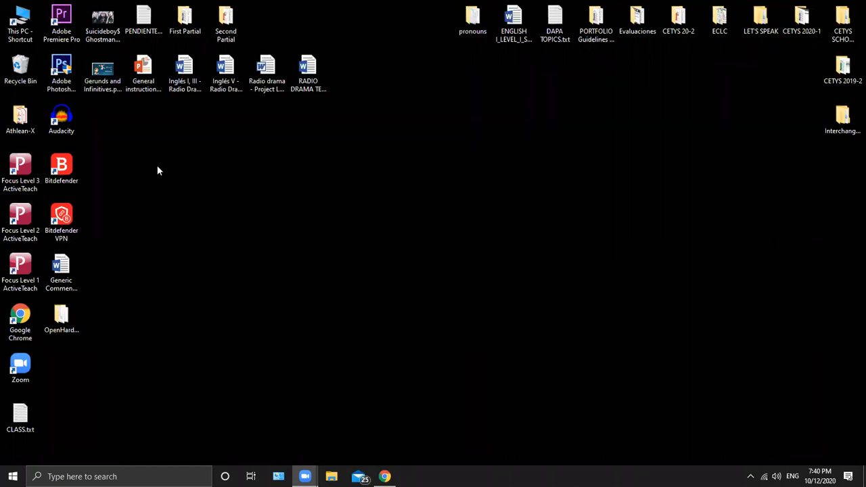
In Chrome, search Google for "audacity" and open the official Audacity site to view its download option.
{"action": "left_click", "coordinate": [68, 127]}
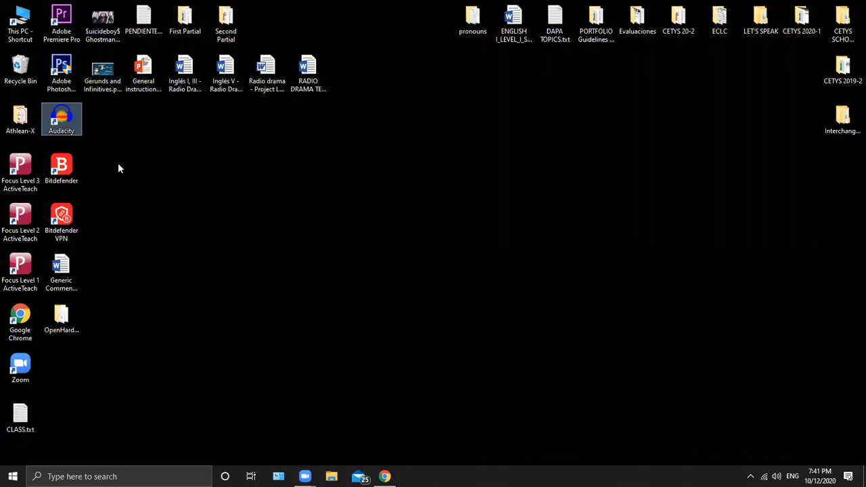
{"action": "left_click", "coordinate": [118, 167]}
{"action": "left_click", "coordinate": [385, 477]}
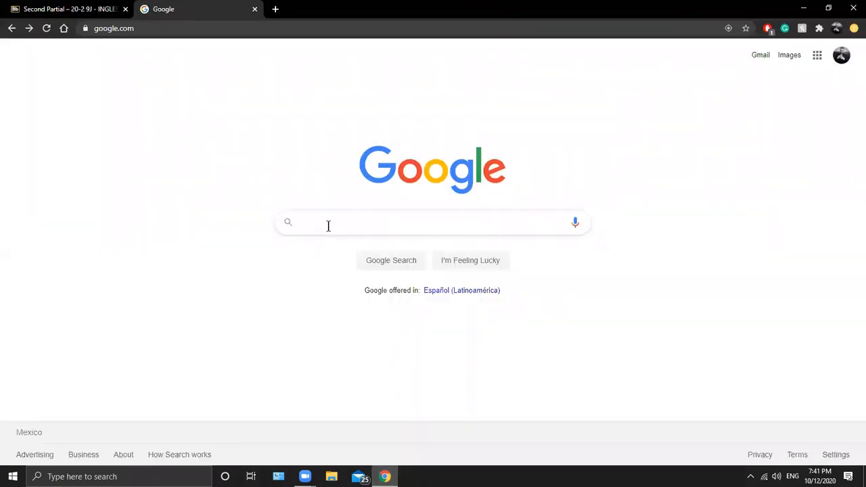
{"action": "type", "text": "audacity"}
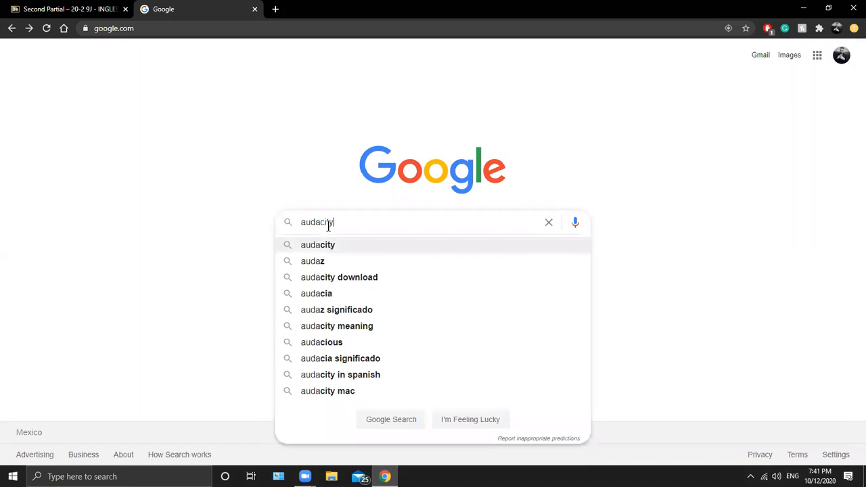
{"action": "key", "text": "Return"}
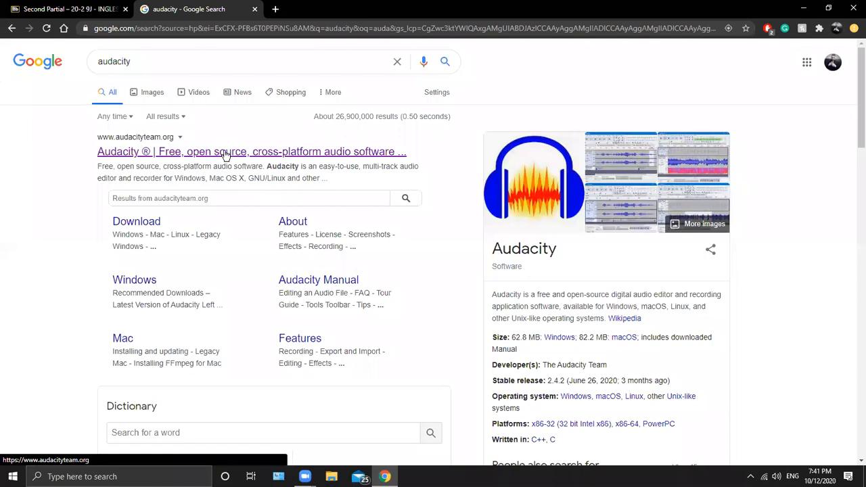
{"action": "left_click", "coordinate": [190, 150]}
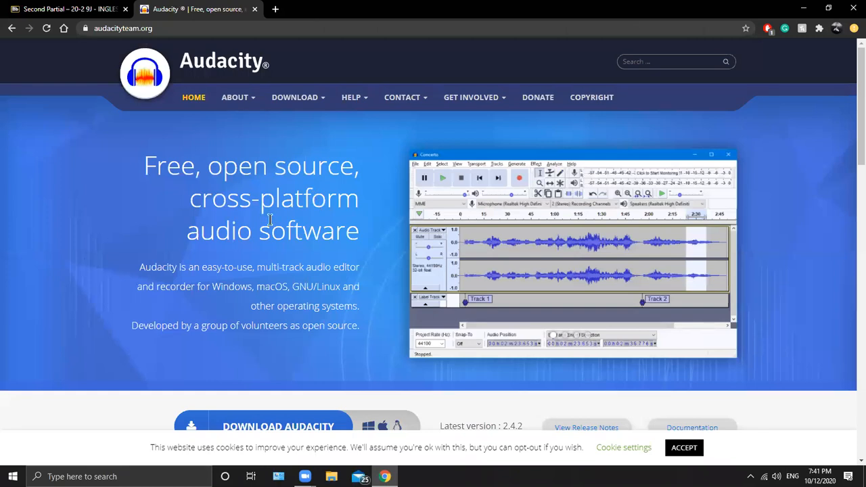
{"action": "scroll", "coordinate": [147, 305], "scroll_direction": "down", "scroll_amount": 2}
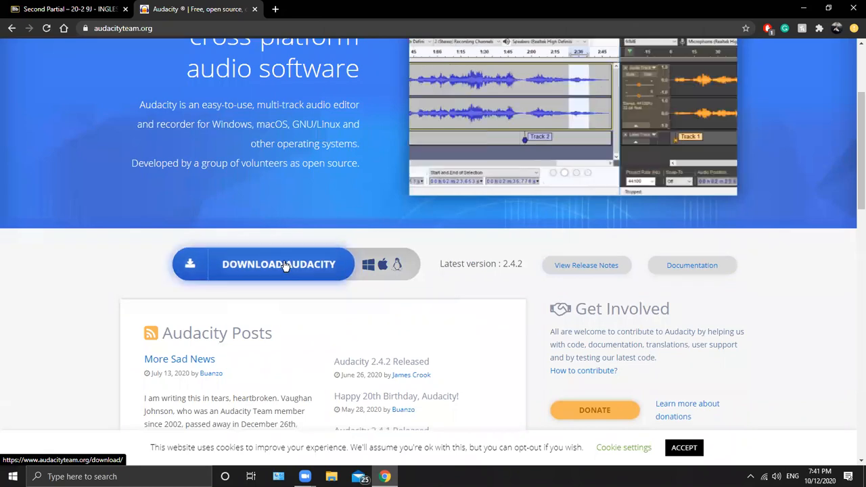
{"action": "scroll", "coordinate": [622, 54], "scroll_direction": "up", "scroll_amount": 2}
{"action": "scroll", "coordinate": [308, 244], "scroll_direction": "down", "scroll_amount": 2}
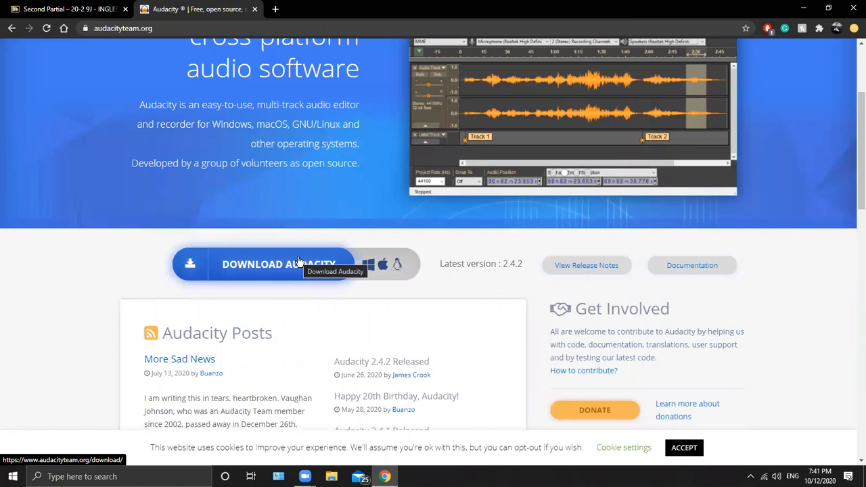
Minimize the browser, launch Audacity from the desktop, and minimize its window.
{"action": "left_click", "coordinate": [801, 7]}
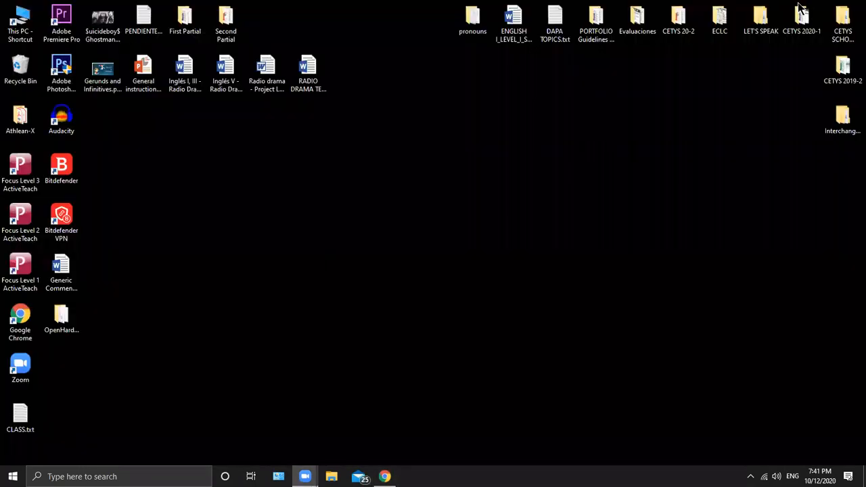
{"action": "double_click", "coordinate": [70, 129]}
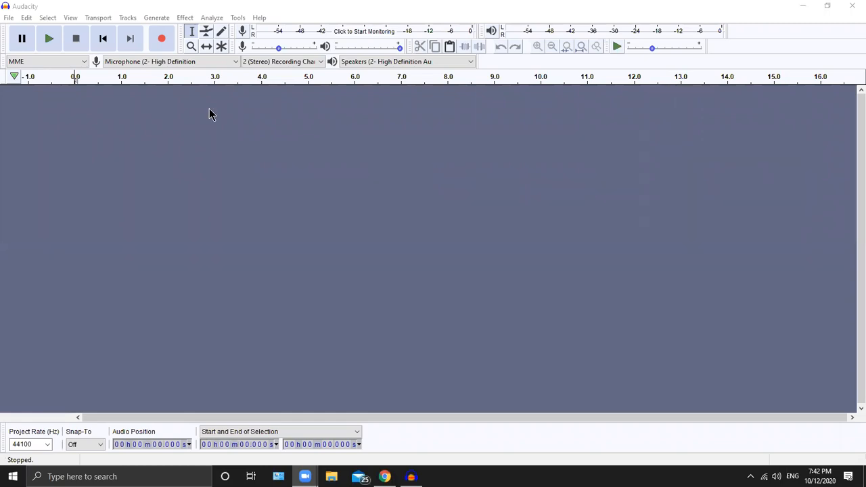
{"action": "left_click", "coordinate": [802, 7]}
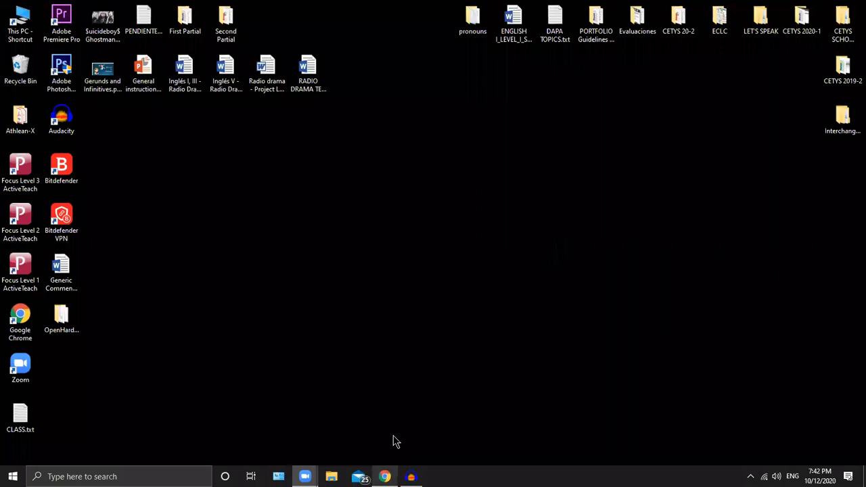
Return to the Blackboard Second Partial page in Chrome and review the RADIO DRAMA entry with its audio library links.
{"action": "left_click", "coordinate": [384, 476]}
{"action": "left_click", "coordinate": [66, 6]}
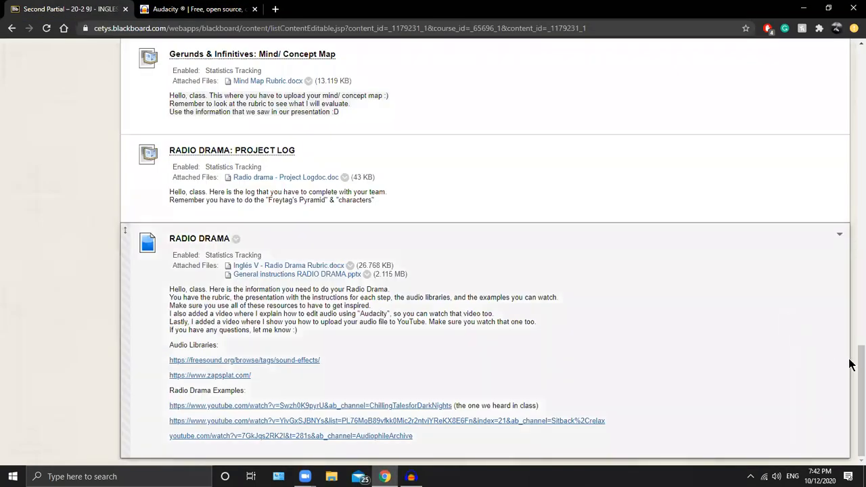
{"action": "scroll", "coordinate": [852, 140], "scroll_direction": "up", "scroll_amount": 3}
{"action": "scroll", "coordinate": [852, 140], "scroll_direction": "up", "scroll_amount": 10}
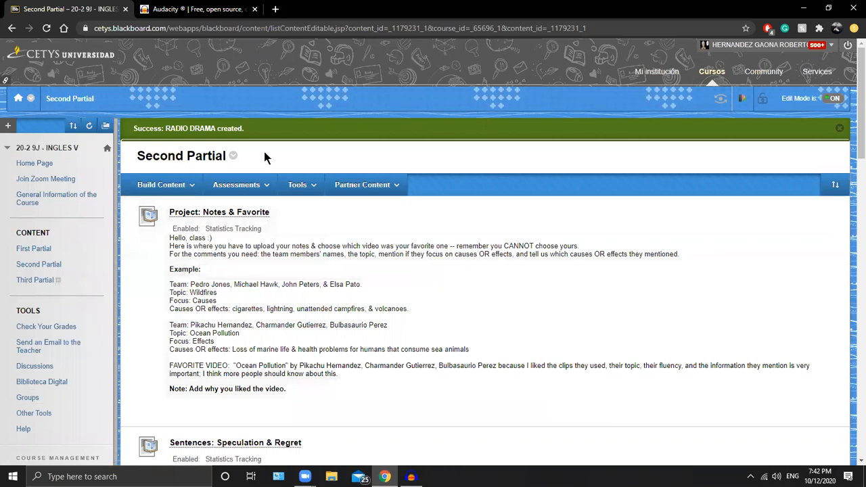
{"action": "scroll", "coordinate": [851, 413], "scroll_direction": "down", "scroll_amount": 15}
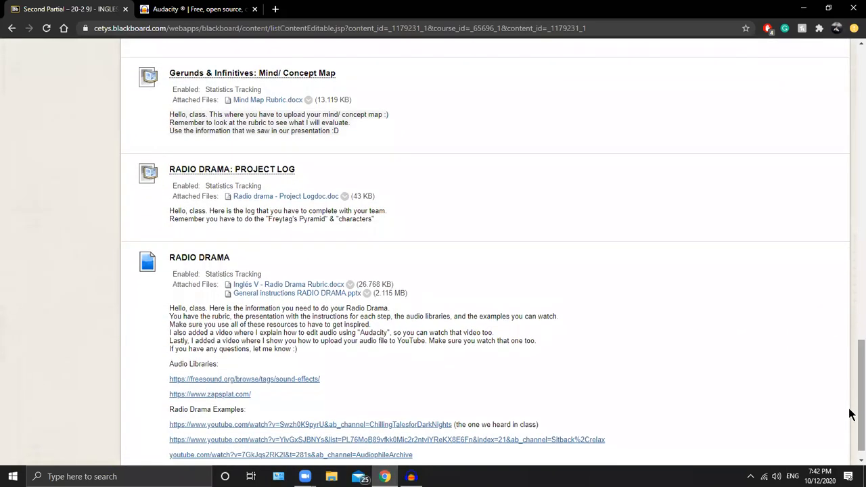
{"action": "scroll", "coordinate": [851, 422], "scroll_direction": "down", "scroll_amount": 1}
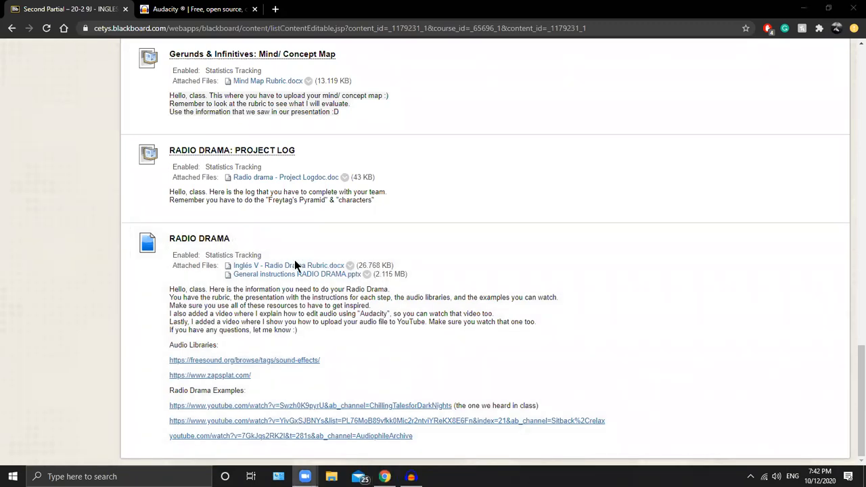
Circle and underline the Audio Libraries section, clear the marks, underline the zapsplat.com link, and clear that mark too.
{"action": "mouse_move", "coordinate": [203, 330]}
{"action": "left_mouse_down"}
{"action": "mouse_move", "coordinate": [174, 330]}
{"action": "mouse_move", "coordinate": [163, 389]}
{"action": "mouse_move", "coordinate": [306, 394]}
{"action": "mouse_move", "coordinate": [338, 359]}
{"action": "mouse_move", "coordinate": [298, 330]}
{"action": "mouse_move", "coordinate": [200, 322]}
{"action": "left_mouse_up"}
{"action": "left_click_drag", "start_coordinate": [164, 351], "coordinate": [230, 352]}
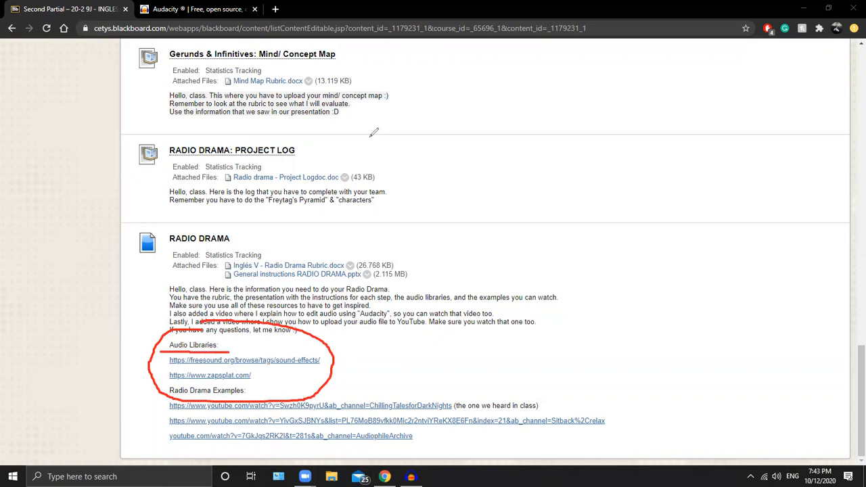
{"action": "key", "text": "e"}
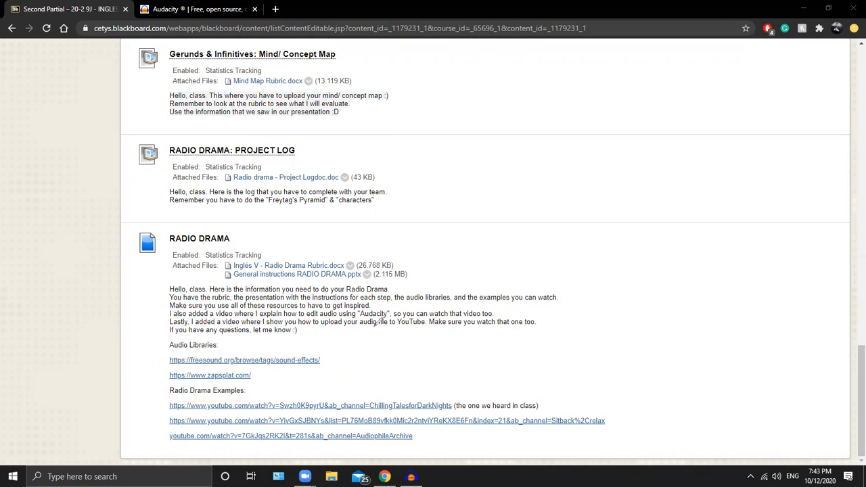
{"action": "left_click_drag", "start_coordinate": [155, 389], "coordinate": [256, 381]}
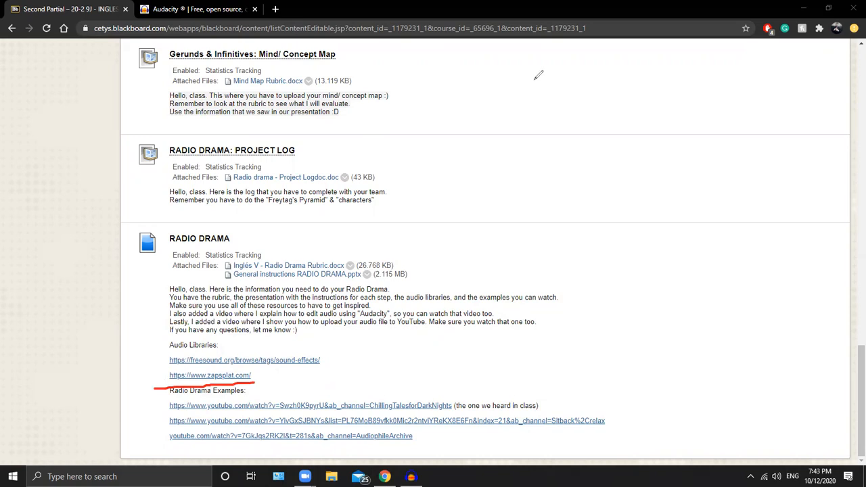
{"action": "key", "text": "e"}
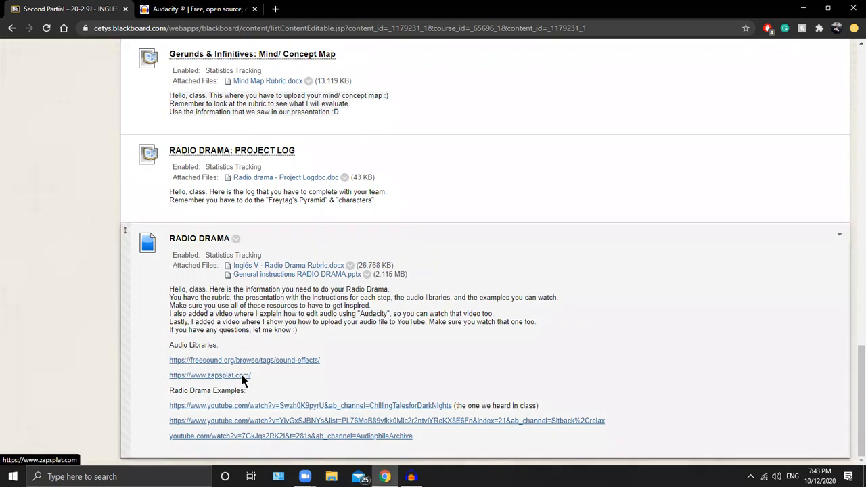
Open zapsplat.com from the RADIO DRAMA entry and search its sound effects for "crying baby".
{"action": "left_click", "coordinate": [242, 376]}
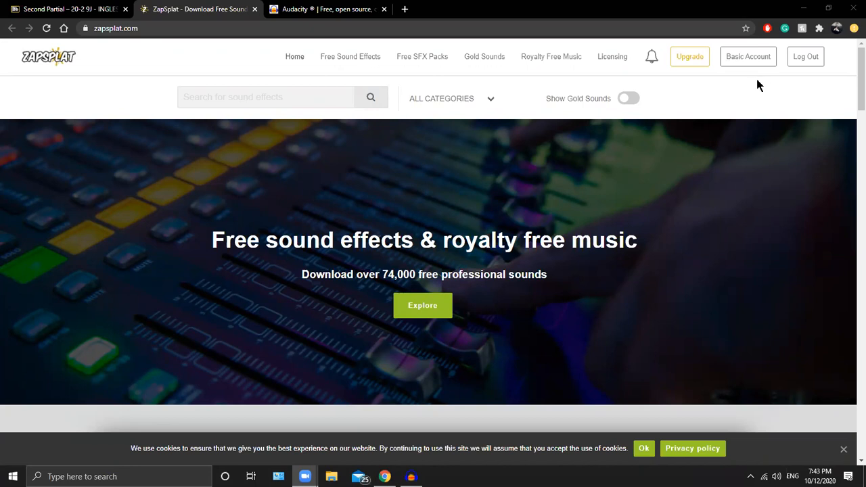
{"action": "left_click", "coordinate": [288, 101]}
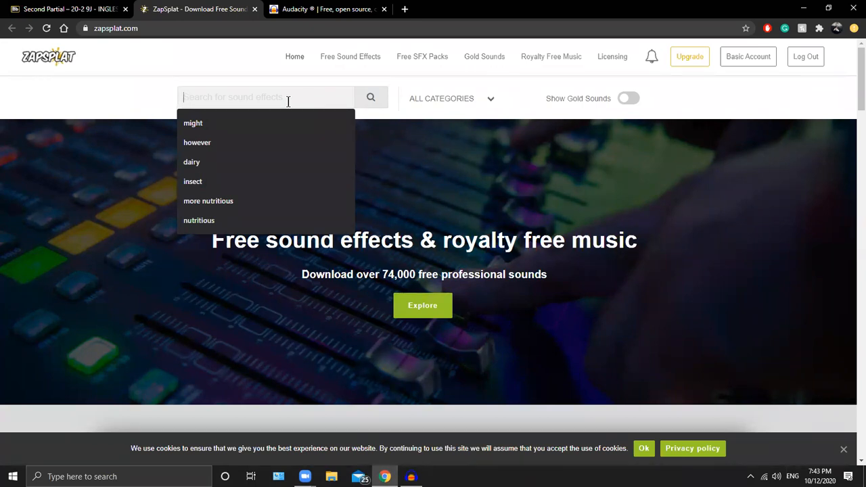
{"action": "type", "text": "crying baby"}
{"action": "key", "text": "Return"}
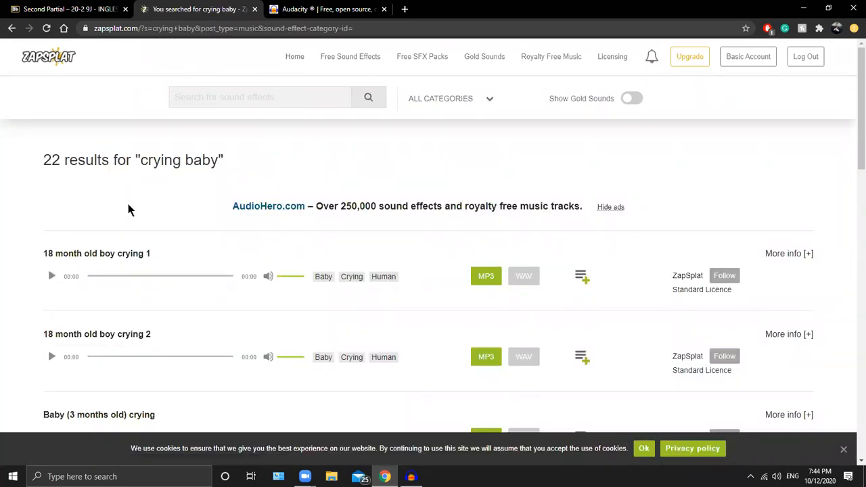
Browse the crying baby results and play a preview of "18 month old boy crying 1".
{"action": "scroll", "coordinate": [129, 208], "scroll_direction": "down", "scroll_amount": 14}
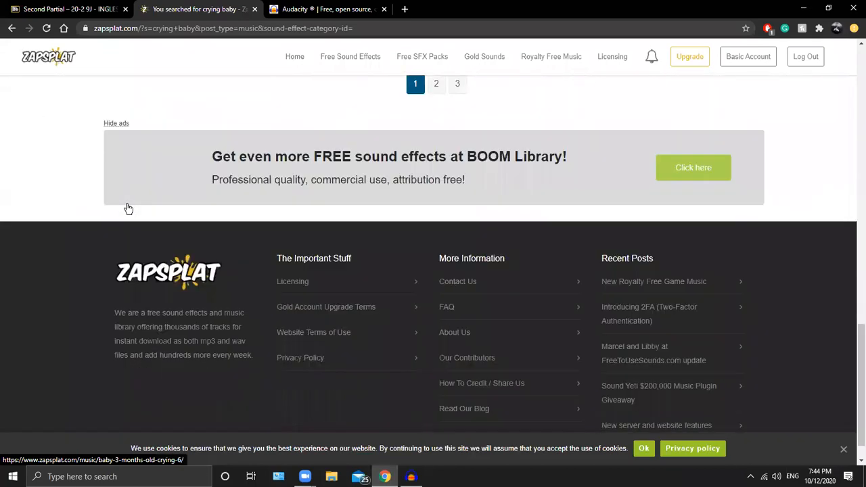
{"action": "scroll", "coordinate": [421, 378], "scroll_direction": "up", "scroll_amount": 5}
{"action": "scroll", "coordinate": [309, 383], "scroll_direction": "up", "scroll_amount": 9}
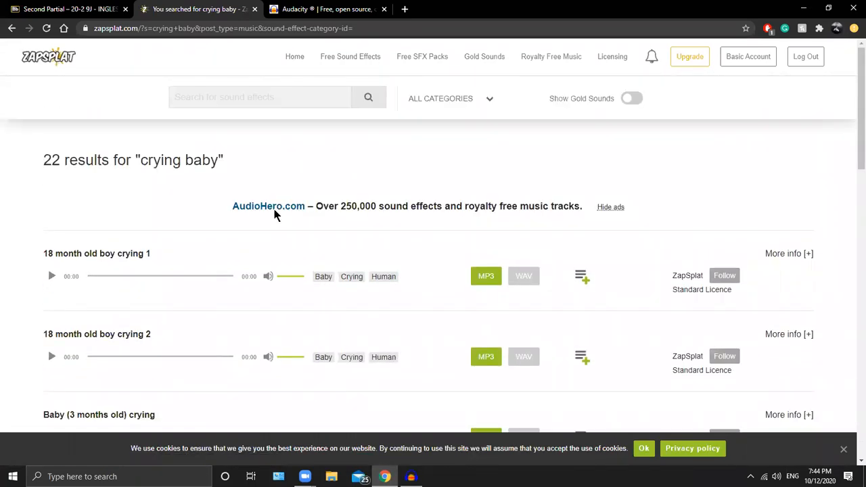
{"action": "scroll", "coordinate": [237, 271], "scroll_direction": "down", "scroll_amount": 9}
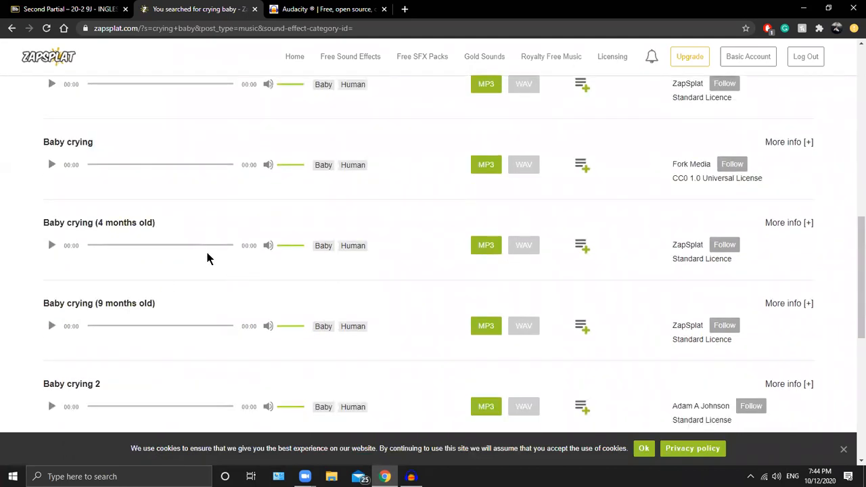
{"action": "scroll", "coordinate": [205, 295], "scroll_direction": "down", "scroll_amount": 5}
{"action": "scroll", "coordinate": [237, 248], "scroll_direction": "up", "scroll_amount": 3}
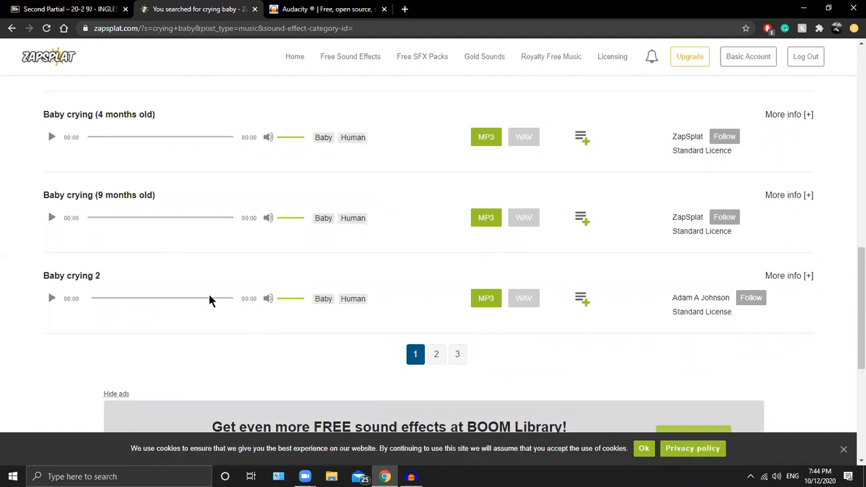
{"action": "scroll", "coordinate": [210, 300], "scroll_direction": "up", "scroll_amount": 20}
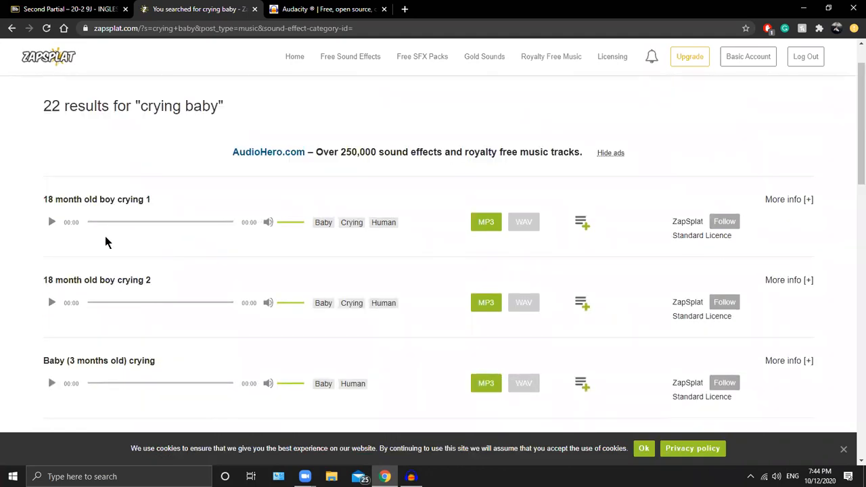
{"action": "left_click", "coordinate": [51, 223]}
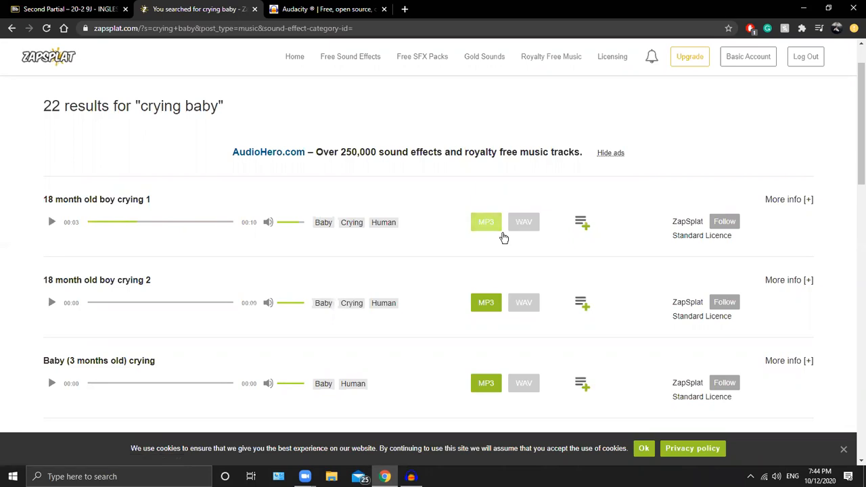
Download "18 month old boy crying 1" as an MP3 and dismiss the browser's download bar.
{"action": "left_click", "coordinate": [501, 232]}
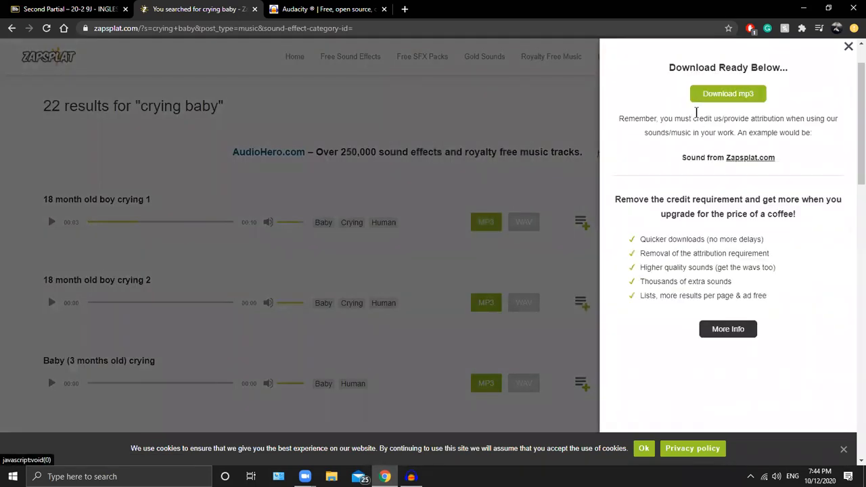
{"action": "left_click", "coordinate": [708, 100]}
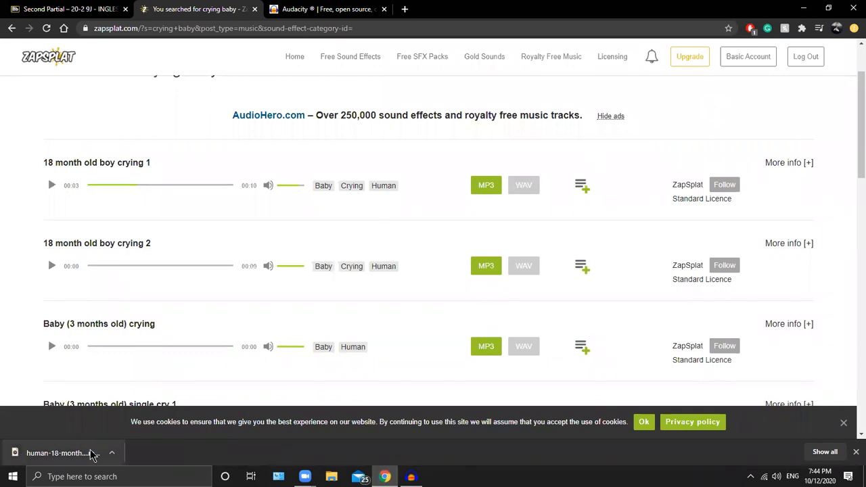
{"action": "left_click", "coordinate": [856, 451]}
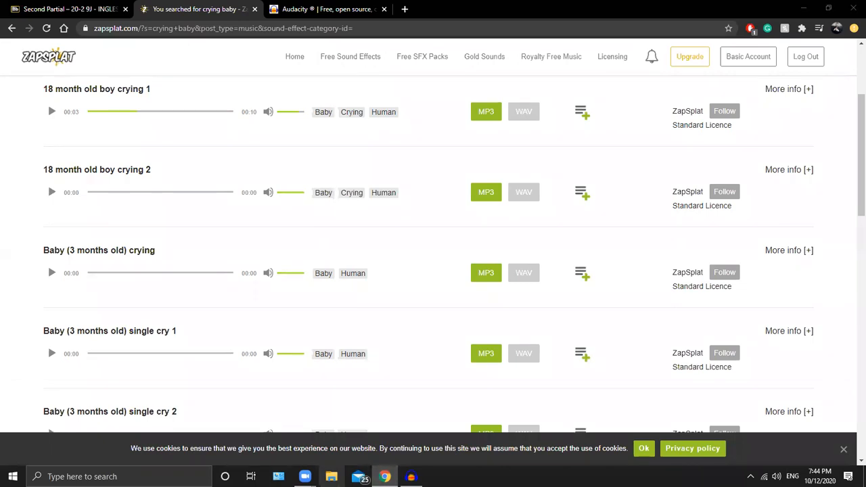
Open the Downloads folder in File Explorer and select human-18-month-toddler-boy-crying-001.mp3.
{"action": "key", "text": "super+e"}
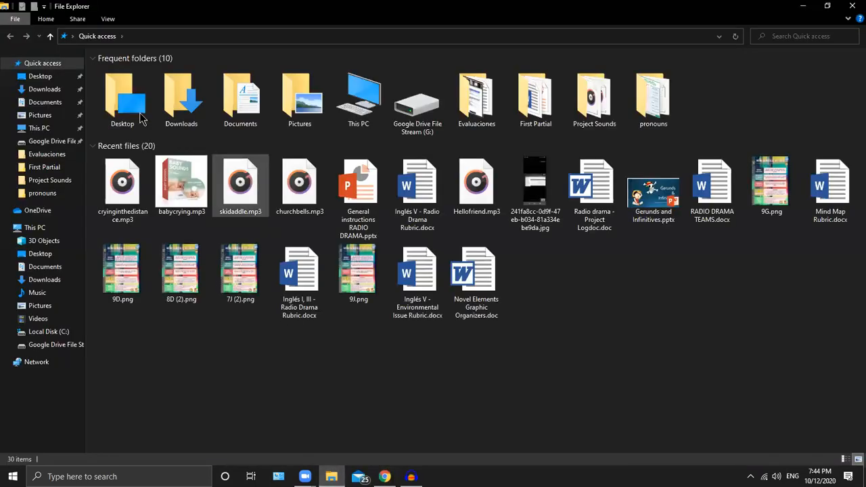
{"action": "double_click", "coordinate": [181, 105]}
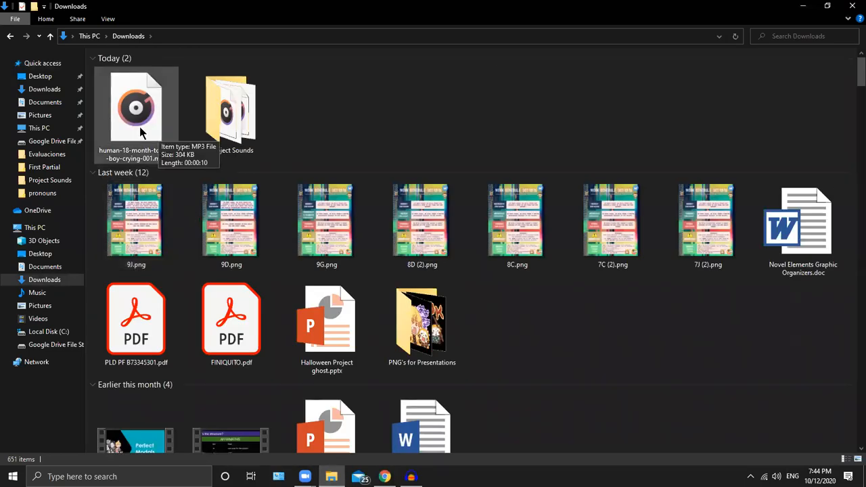
{"action": "left_click", "coordinate": [135, 132]}
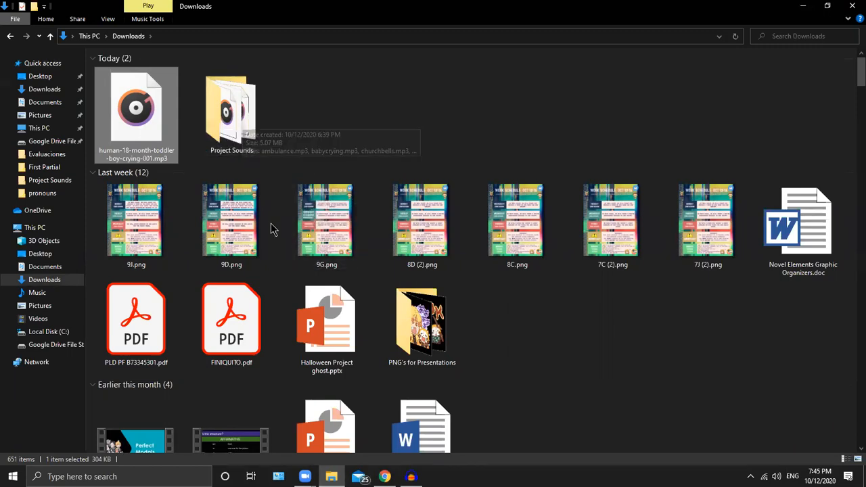
Open the Project Sounds folder in Downloads and select cryinginthedistance.mp3.
{"action": "double_click", "coordinate": [249, 133]}
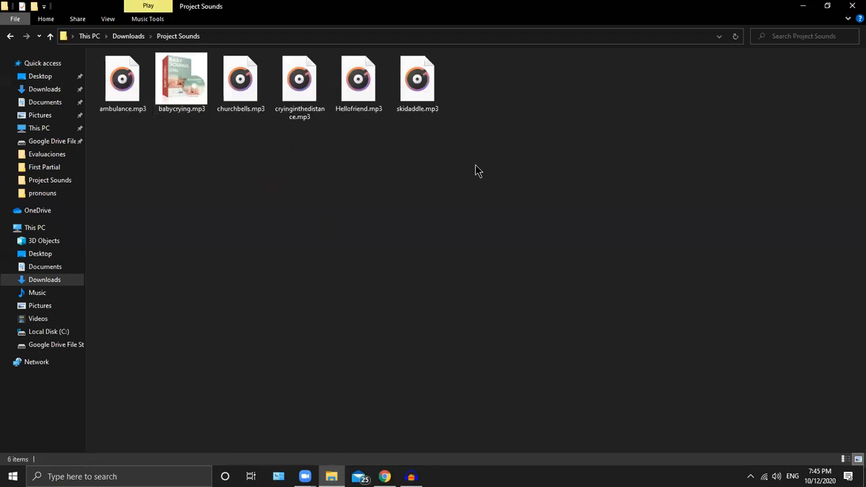
{"action": "left_click", "coordinate": [292, 115]}
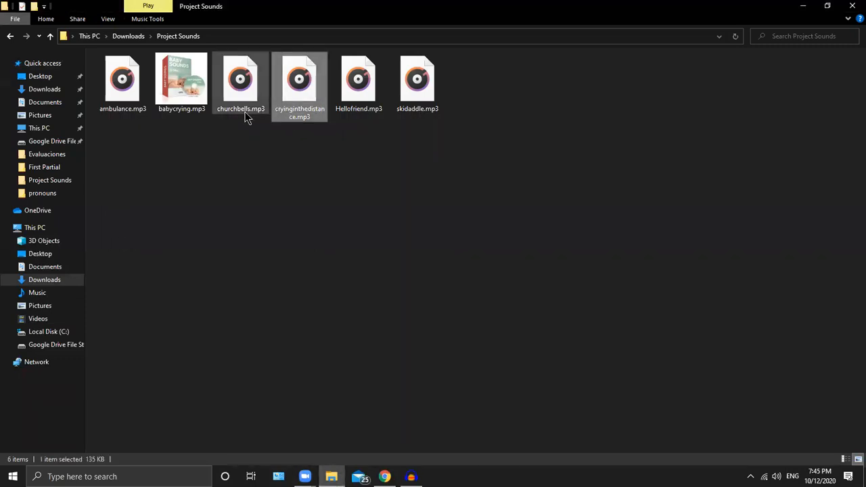
Look through the sound files in the Project Sounds folder, including the church bells, baby crying and voice recordings.
{"action": "left_click", "coordinate": [247, 116]}
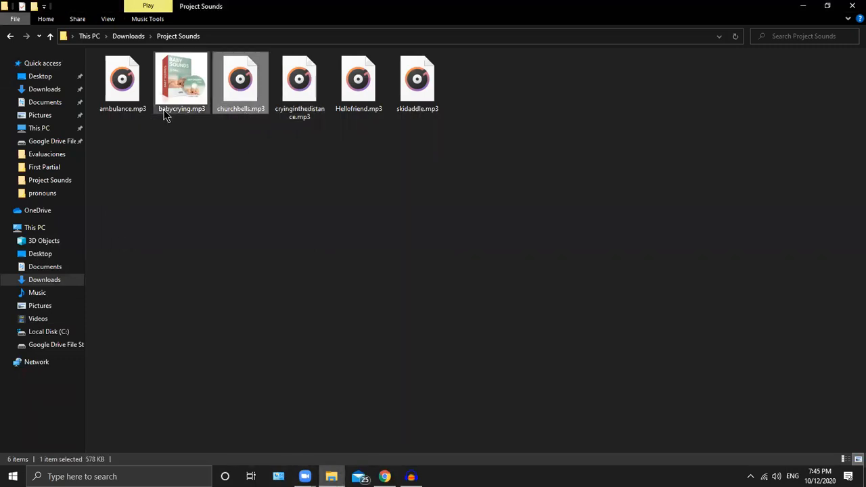
{"action": "left_click", "coordinate": [165, 115]}
{"action": "left_click", "coordinate": [128, 110]}
{"action": "left_click", "coordinate": [223, 113]}
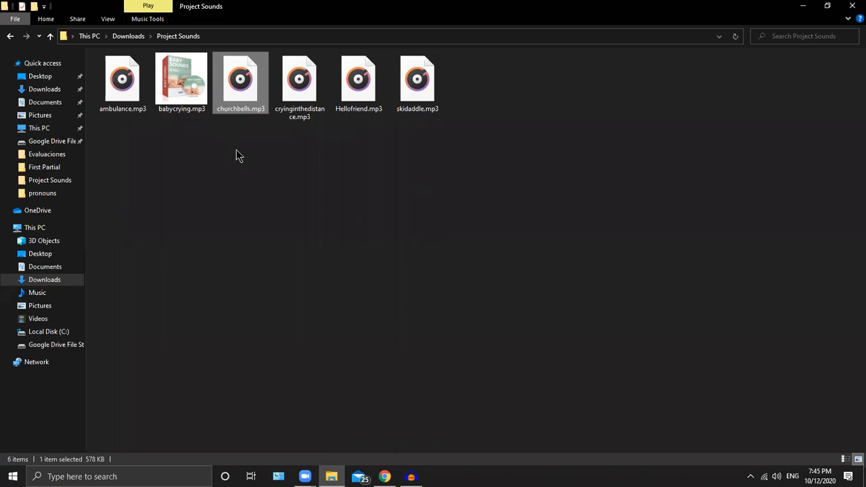
{"action": "left_click", "coordinate": [363, 110]}
{"action": "left_click", "coordinate": [314, 117]}
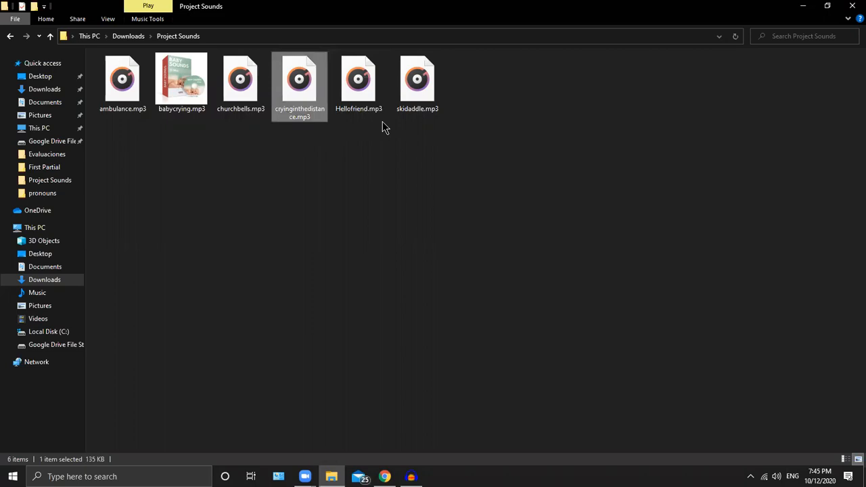
{"action": "left_click", "coordinate": [415, 117]}
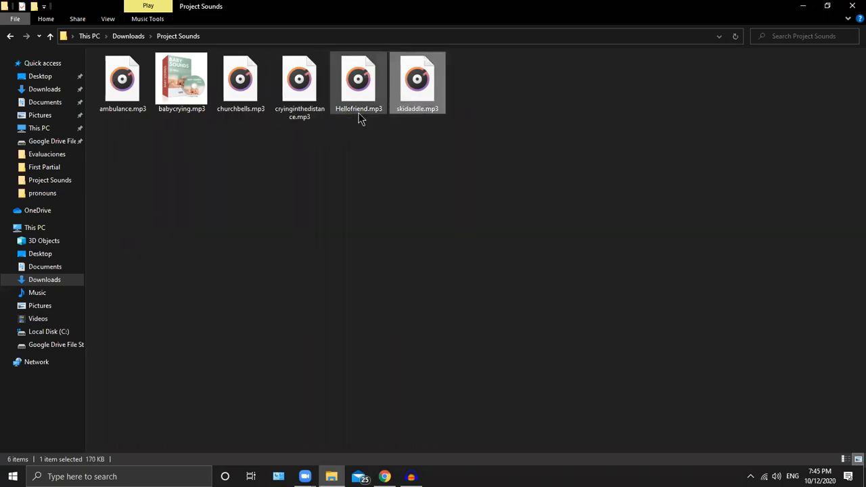
{"action": "left_click", "coordinate": [360, 117]}
{"action": "left_click", "coordinate": [300, 115]}
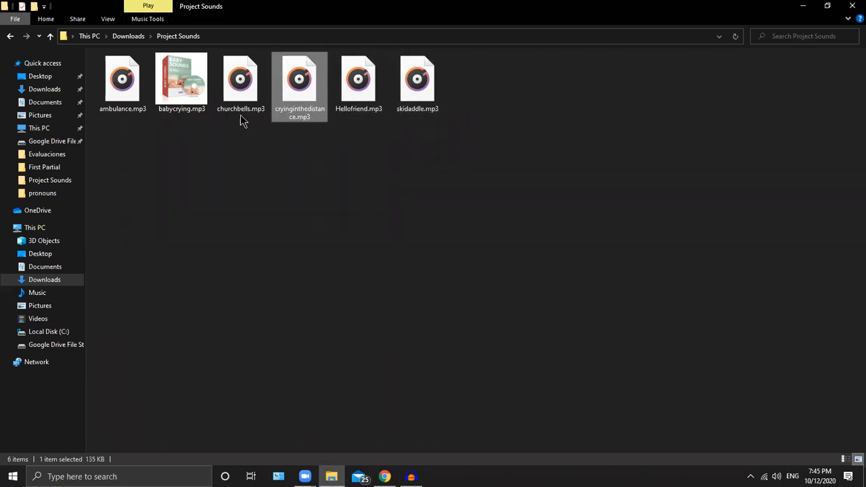
{"action": "left_click", "coordinate": [239, 111]}
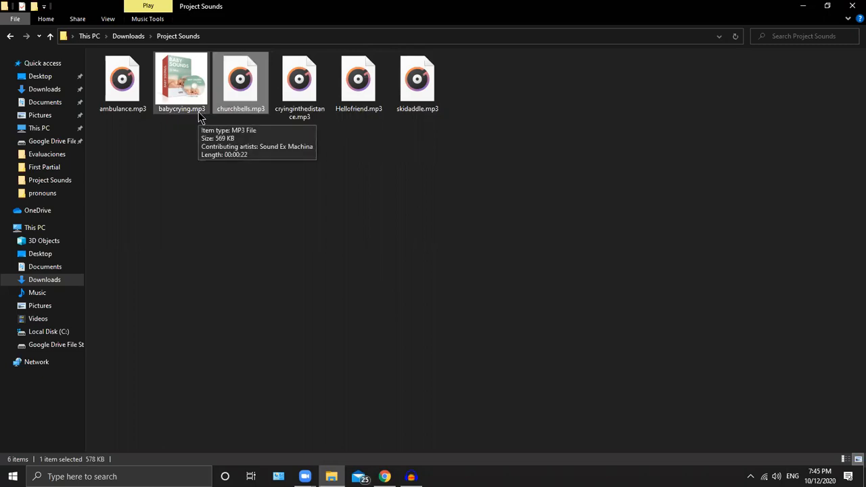
{"action": "left_click", "coordinate": [201, 117]}
{"action": "left_click", "coordinate": [265, 184]}
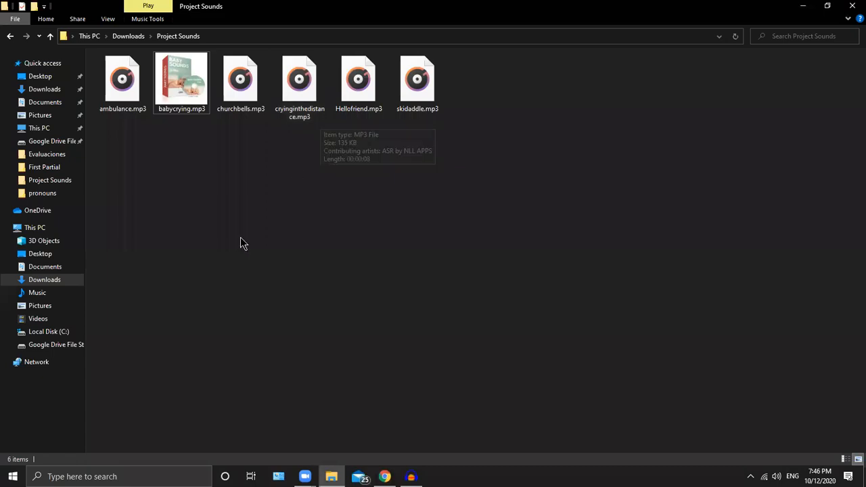
Listen to cryinginthedistance.mp3 and babycrying.mp3, closing the music player after each one.
{"action": "double_click", "coordinate": [295, 102]}
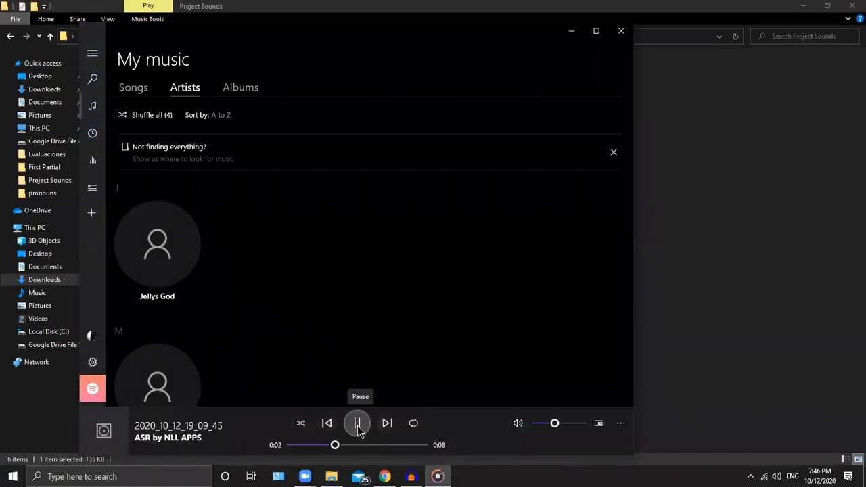
{"action": "left_click", "coordinate": [619, 34]}
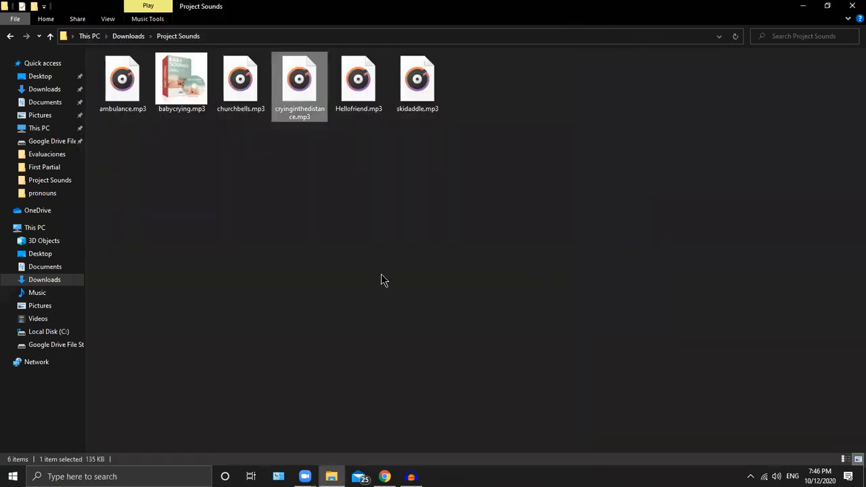
{"action": "double_click", "coordinate": [179, 94]}
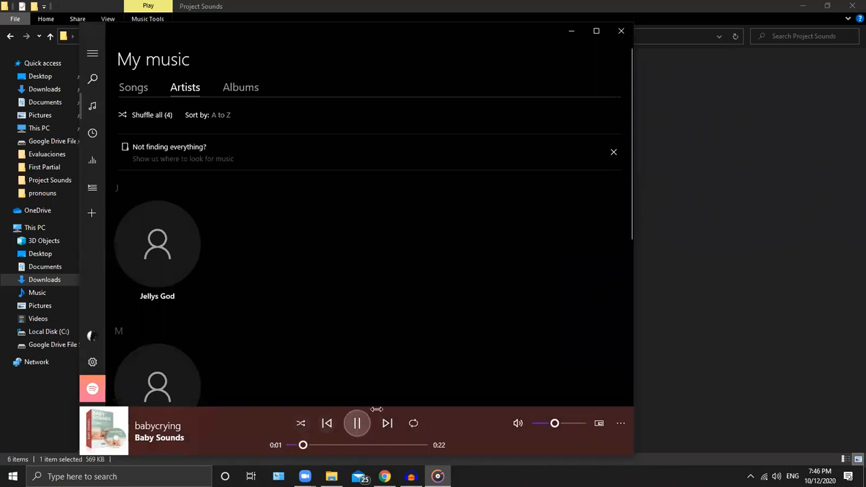
{"action": "left_click", "coordinate": [621, 31]}
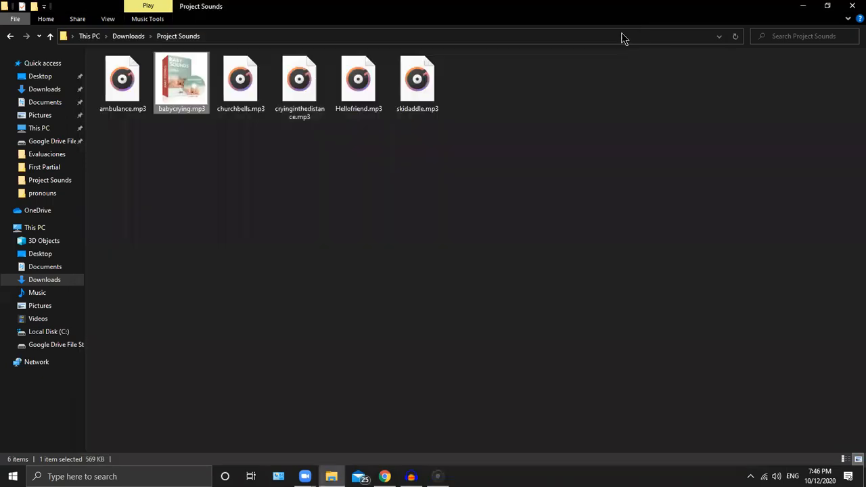
{"action": "left_click", "coordinate": [261, 197]}
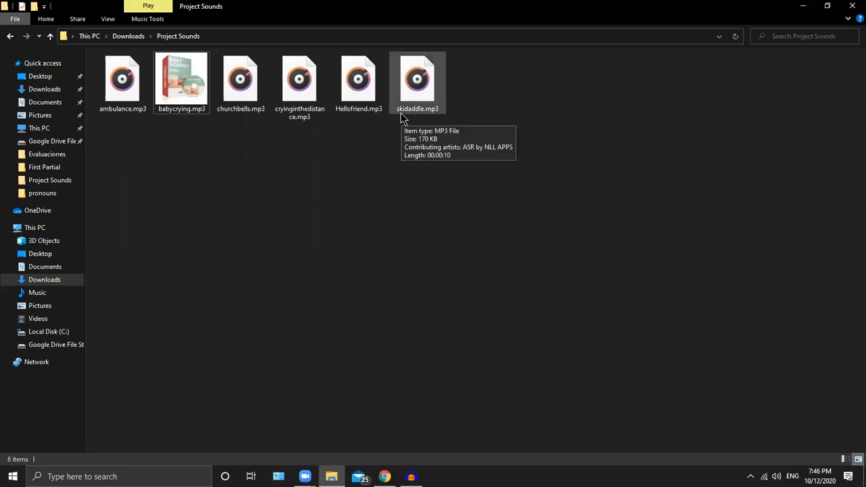
Switch to Audacity and import babycrying.mp3 and cryinginthedistance.mp3 together from the Project Sounds folder.
{"action": "left_click", "coordinate": [802, 6]}
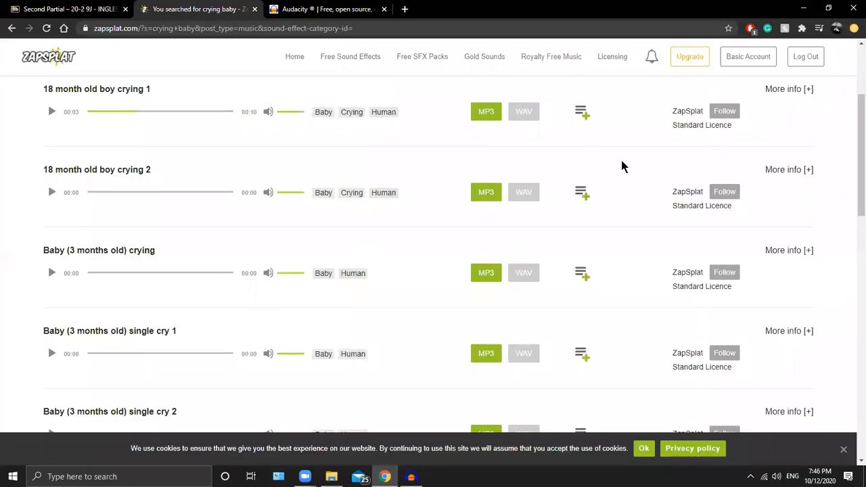
{"action": "left_click", "coordinate": [411, 476]}
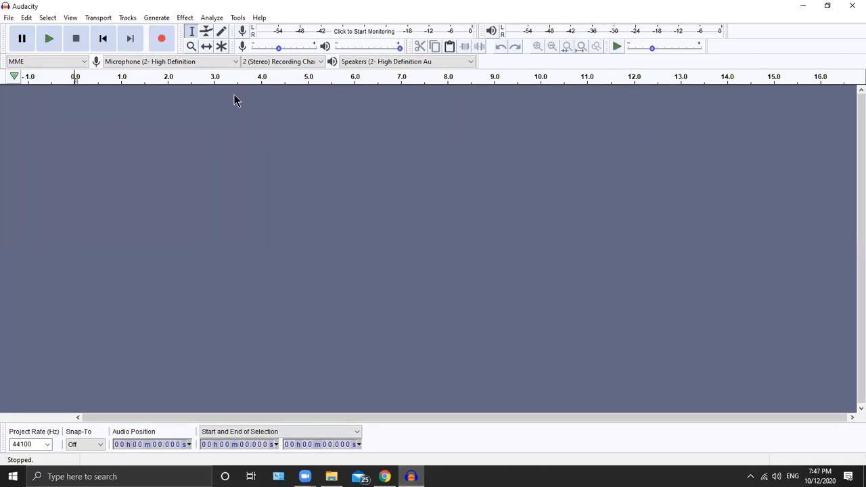
{"action": "left_click", "coordinate": [9, 18]}
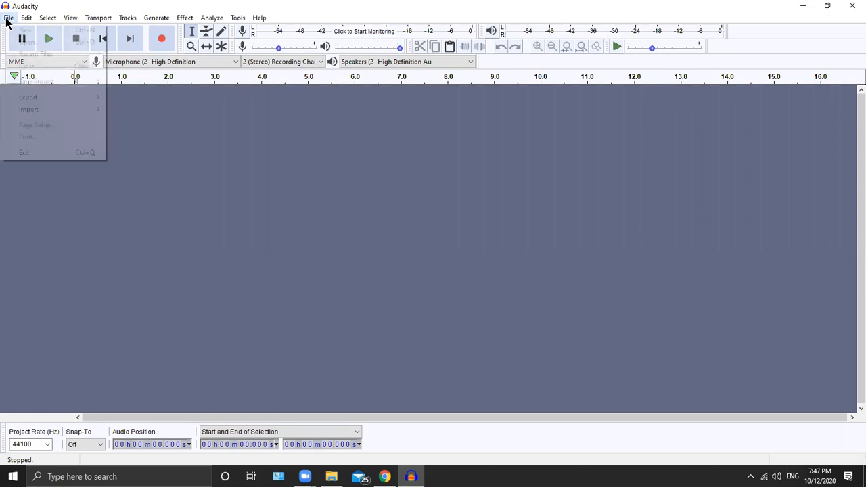
{"action": "mouse_move", "coordinate": [43, 109]}
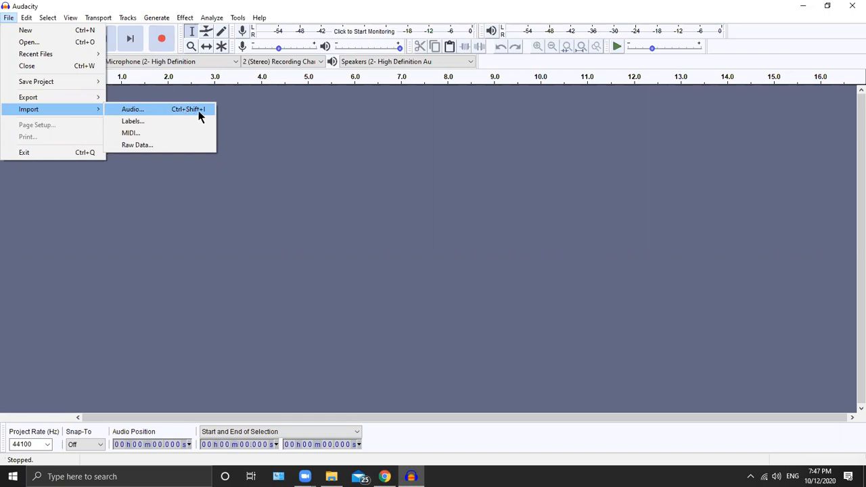
{"action": "left_click", "coordinate": [157, 112]}
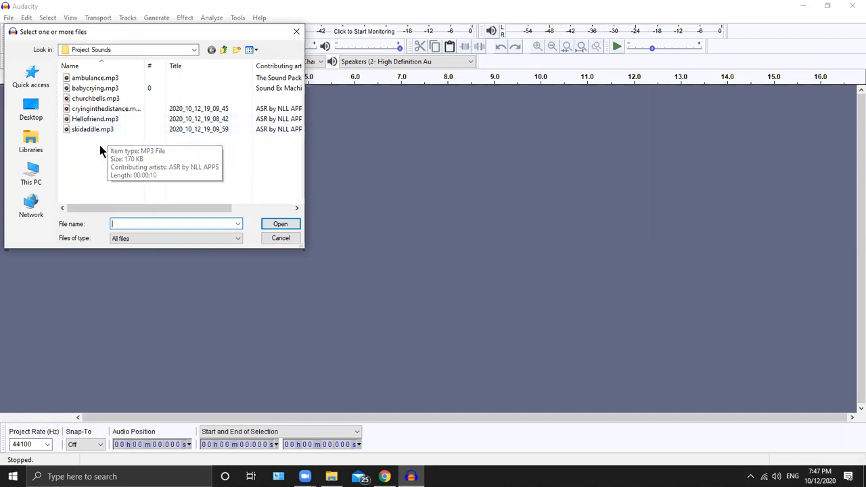
{"action": "left_click", "coordinate": [113, 110]}
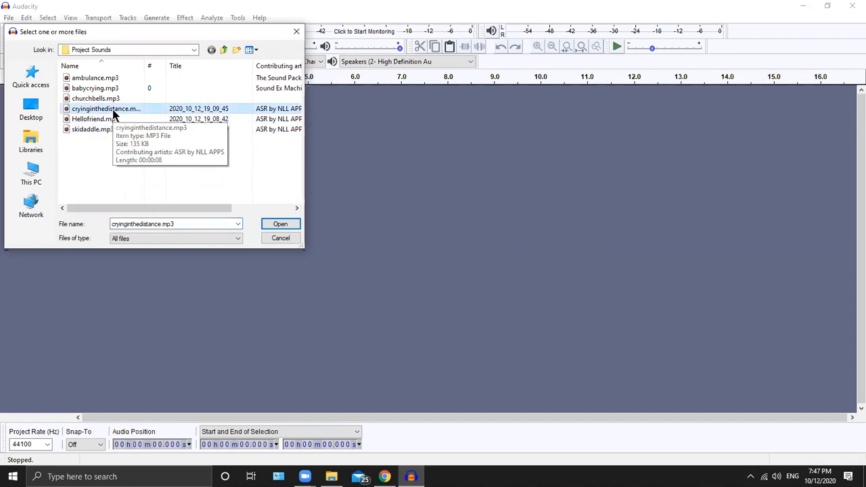
{"action": "left_click", "coordinate": [108, 89], "text": "ctrl"}
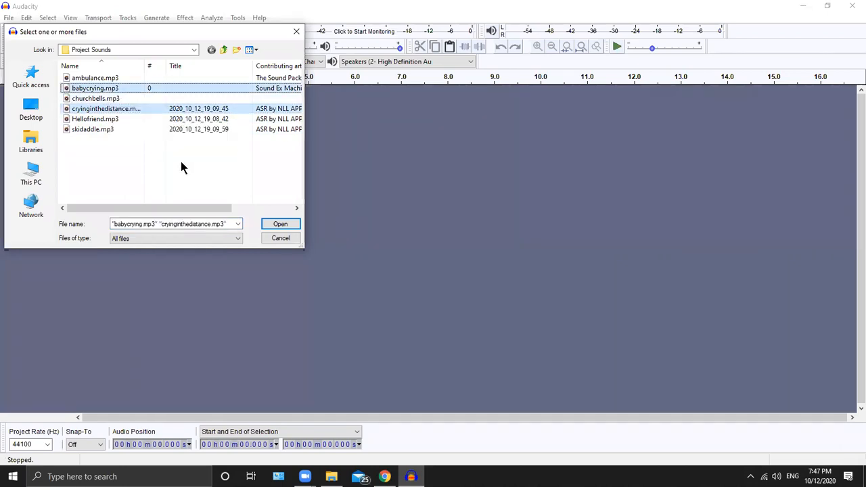
{"action": "left_click", "coordinate": [273, 224]}
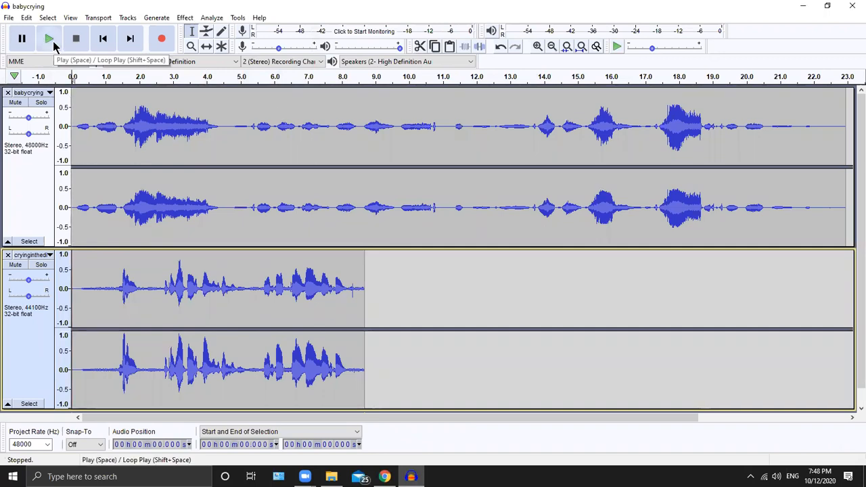
Play both imported tracks together with the system volume raised to 100, and pause the playback.
{"action": "left_click", "coordinate": [50, 39]}
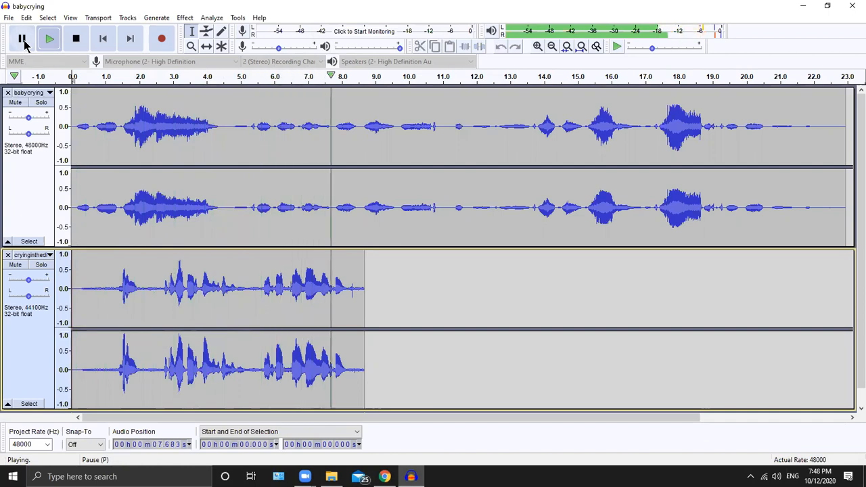
{"action": "key", "text": "XF86AudioRaiseVolume"}
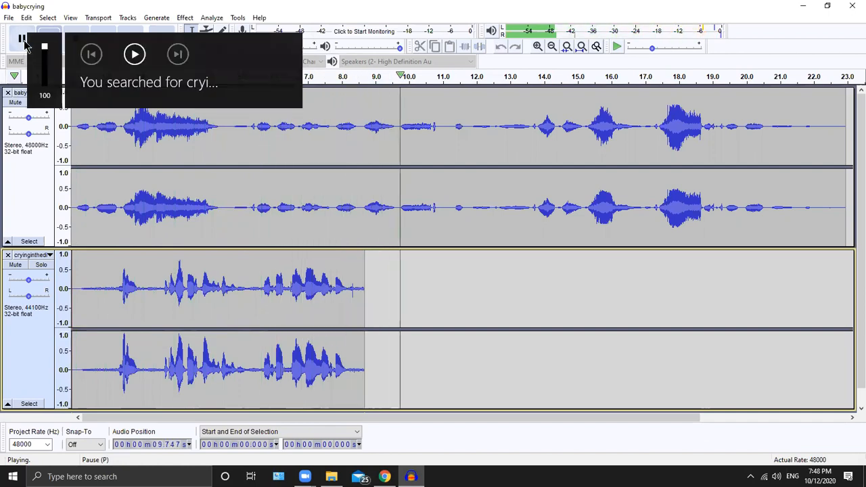
{"action": "left_click", "coordinate": [22, 41]}
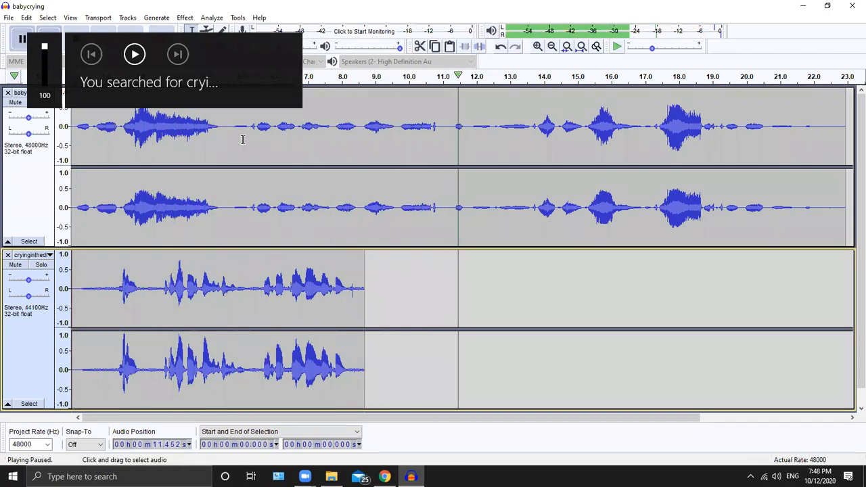
Lower the computer's system volume by 16 increments.
{"action": "key", "text": "XF86AudioLowerVolume"}
{"action": "key", "text": "XF86AudioLowerVolume"}
{"action": "key", "text": "XF86AudioLowerVolume"}
{"action": "key", "text": "XF86AudioLowerVolume"}
{"action": "key", "text": "XF86AudioLowerVolume"}
{"action": "key", "text": "XF86AudioLowerVolume"}
{"action": "key", "text": "XF86AudioLowerVolume"}
{"action": "key", "text": "XF86AudioLowerVolume"}
{"action": "key", "text": "XF86AudioLowerVolume"}
{"action": "key", "text": "XF86AudioLowerVolume"}
{"action": "key", "text": "XF86AudioLowerVolume"}
{"action": "key", "text": "XF86AudioLowerVolume"}
{"action": "key", "text": "XF86AudioLowerVolume"}
{"action": "key", "text": "XF86AudioLowerVolume"}
{"action": "key", "text": "XF86AudioLowerVolume"}
{"action": "key", "text": "XF86AudioLowerVolume"}
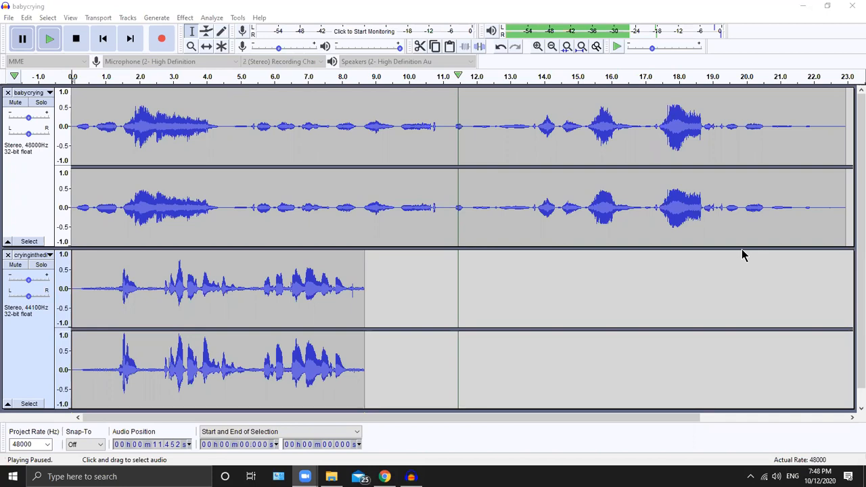
Draw a freehand red annotation arrow across the upper babycrying waveform, pointing to the track's controls.
{"action": "left_click", "coordinate": [226, 61]}
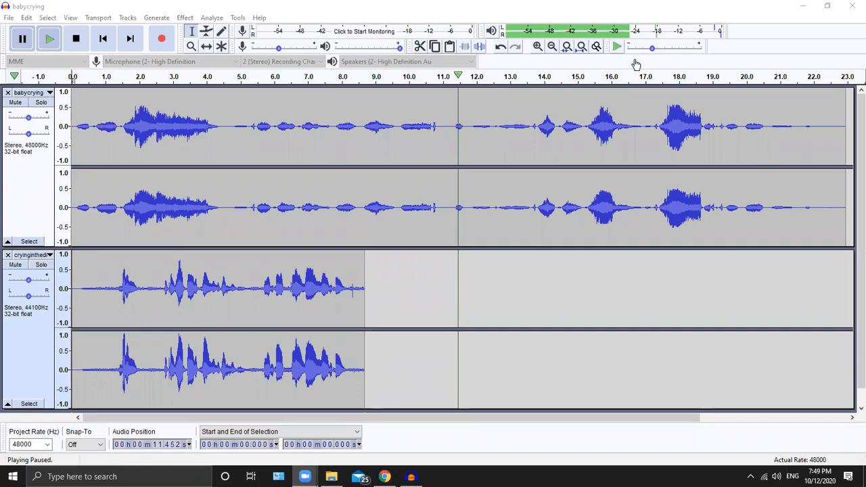
{"action": "mouse_move", "coordinate": [348, 127]}
{"action": "left_mouse_down"}
{"action": "mouse_move", "coordinate": [191, 141]}
{"action": "mouse_move", "coordinate": [73, 122]}
{"action": "mouse_move", "coordinate": [70, 139]}
{"action": "mouse_move", "coordinate": [64, 121]}
{"action": "mouse_move", "coordinate": [83, 113]}
{"action": "left_mouse_up"}
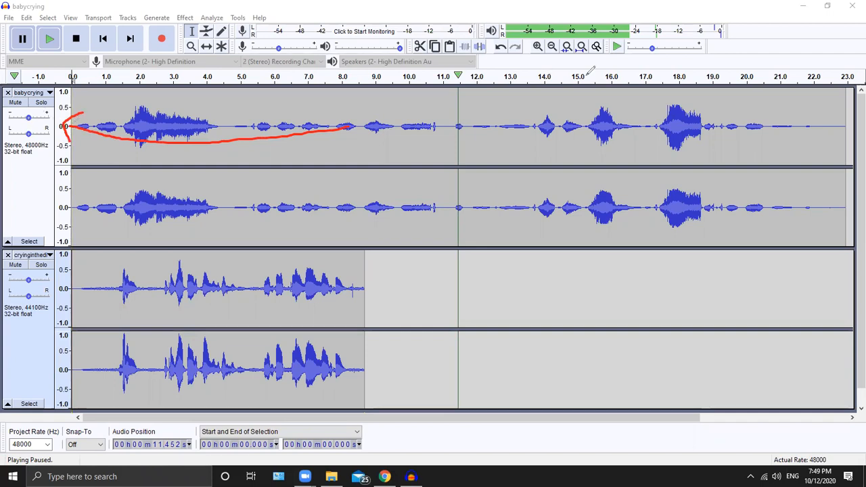
Reduce the babycrying track's gain close to the minimum and play both tracks from the start to check the mix.
{"action": "left_click_drag", "start_coordinate": [29, 117], "coordinate": [13, 120]}
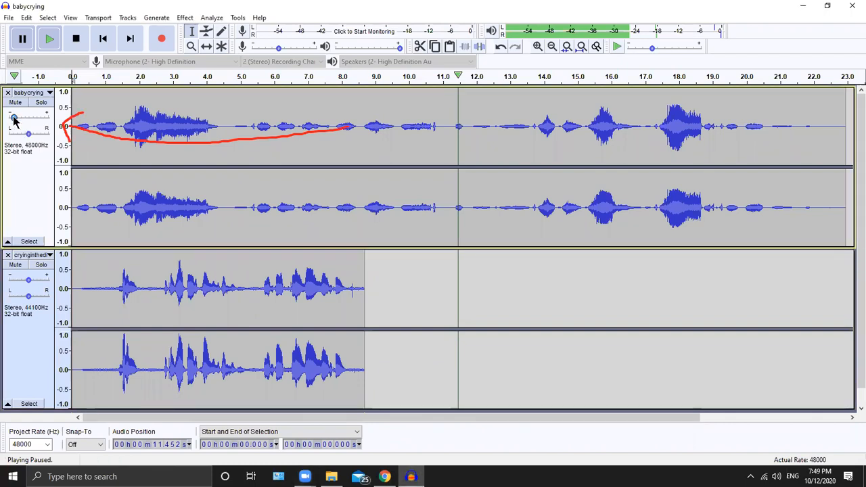
{"action": "left_click", "coordinate": [50, 40]}
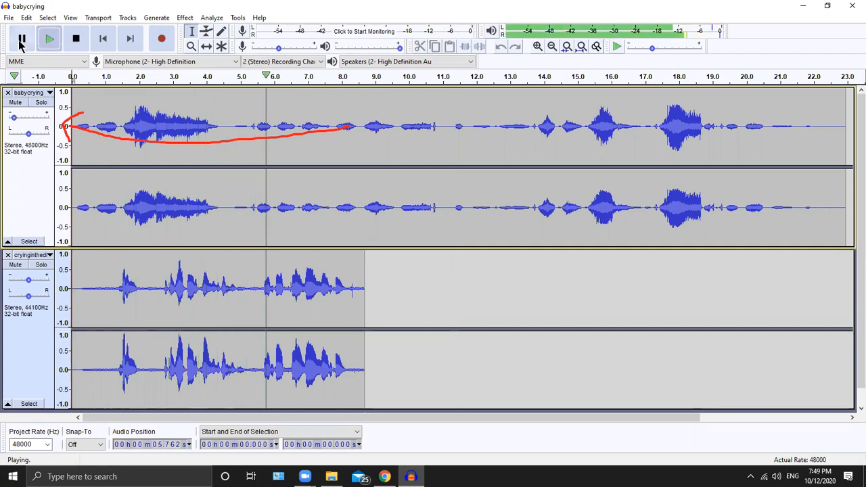
{"action": "left_click", "coordinate": [21, 39]}
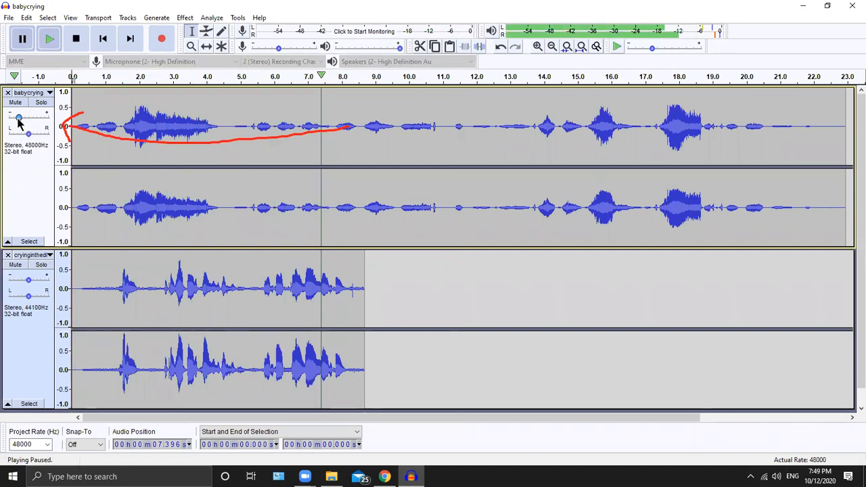
Replay the two tracks from about 0.5 s and from about 3.7 s to check their balance, pausing after each.
{"action": "left_click", "coordinate": [88, 76]}
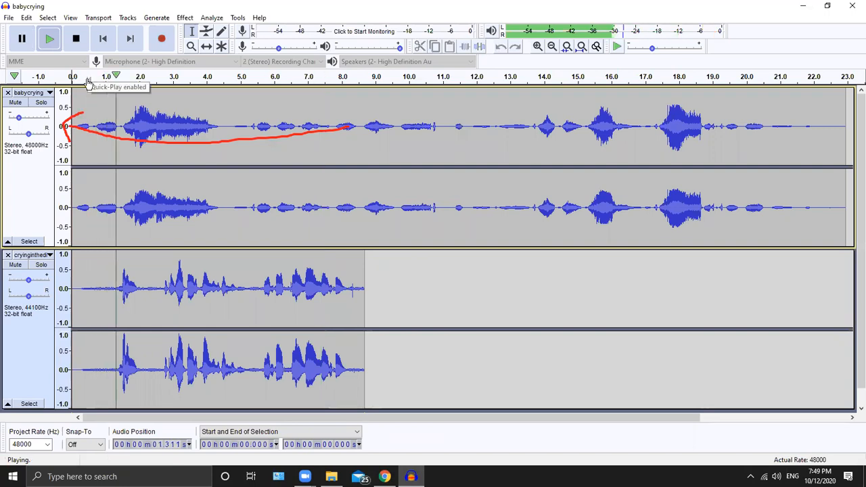
{"action": "left_click", "coordinate": [21, 40]}
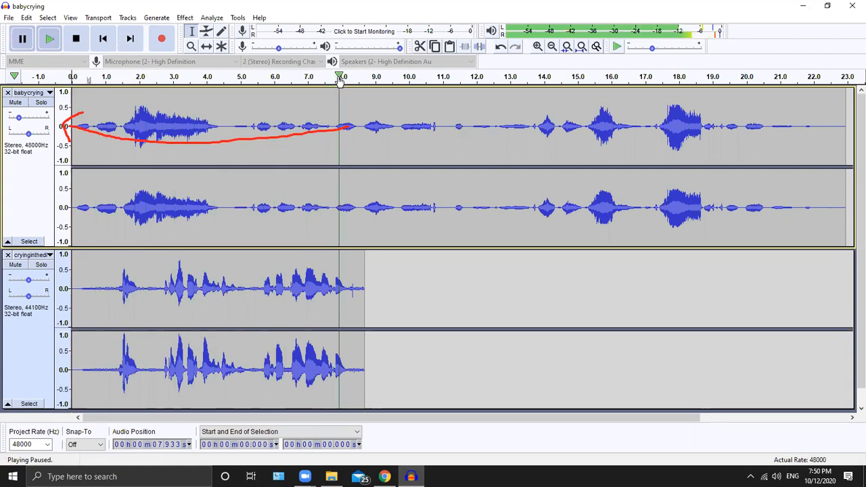
{"action": "left_click", "coordinate": [195, 79]}
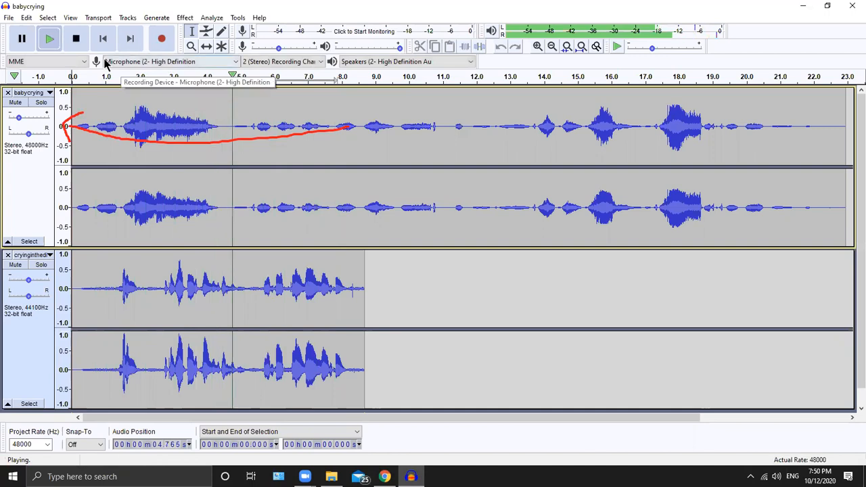
{"action": "left_click", "coordinate": [22, 40]}
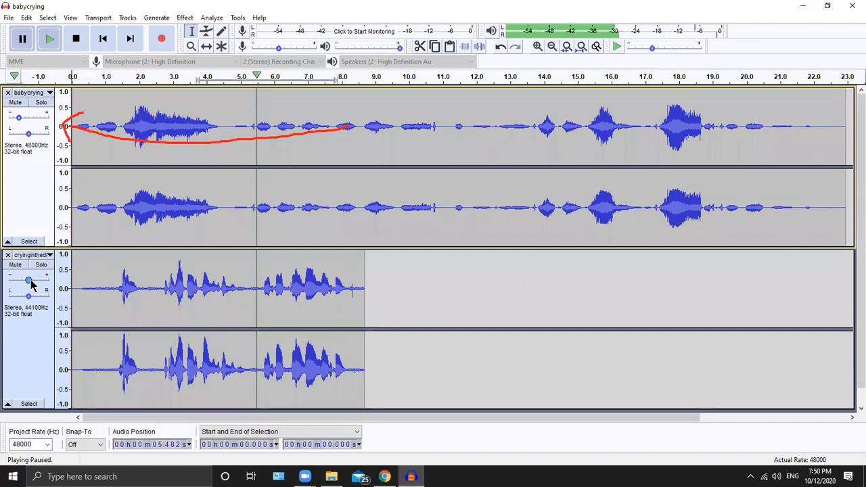
Raise the cryinginthedistance track's gain to about midway between the centre and the maximum.
{"action": "left_click_drag", "start_coordinate": [30, 279], "coordinate": [45, 287]}
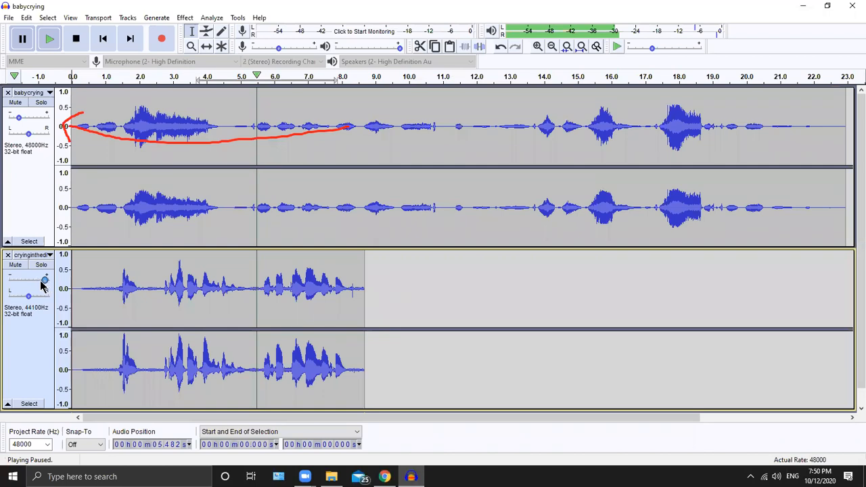
{"action": "left_click", "coordinate": [38, 281]}
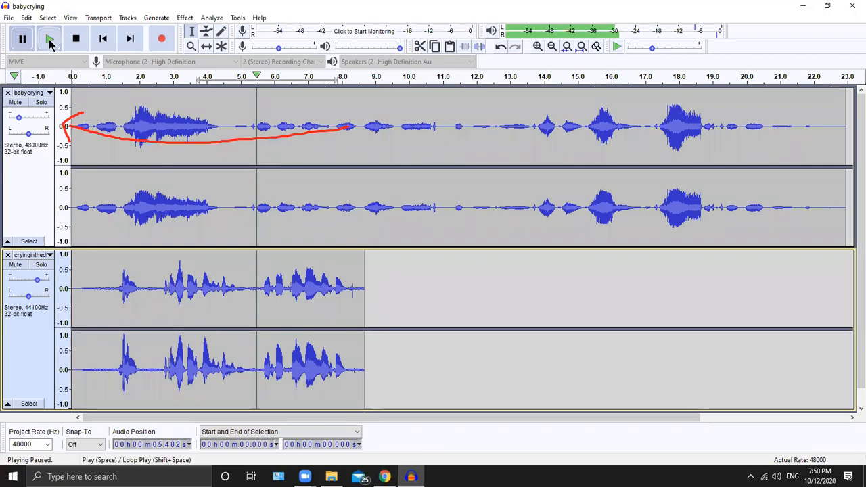
Replay both tracks from near the start, pause at about 5.4 s, and lower the cryinginthedistance track's gain to slightly above the centre.
{"action": "left_click", "coordinate": [50, 45]}
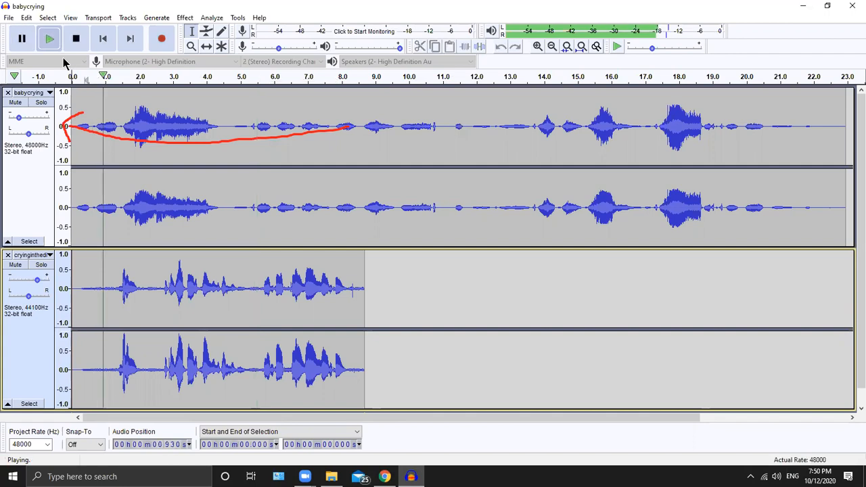
{"action": "left_click", "coordinate": [23, 41]}
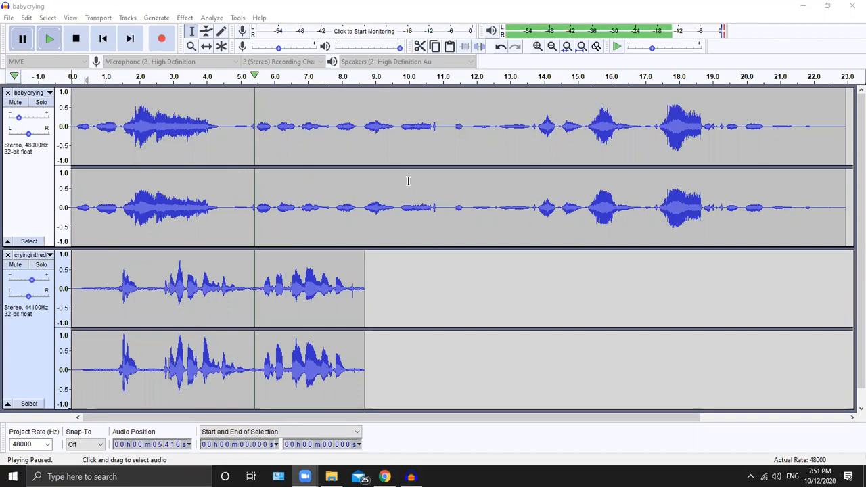
Cut the babycrying audio from about 8.8 s to its end and paste it into a new track below the voice recording.
{"action": "left_click", "coordinate": [356, 190]}
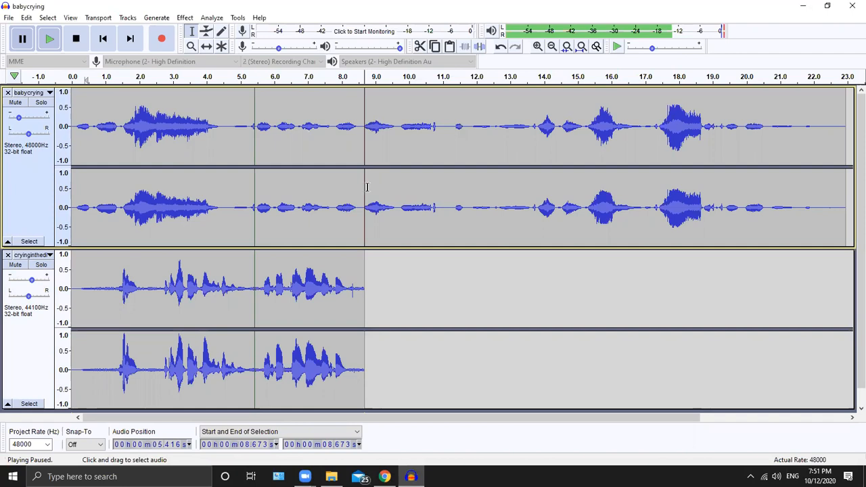
{"action": "left_click_drag", "start_coordinate": [368, 186], "coordinate": [723, 208]}
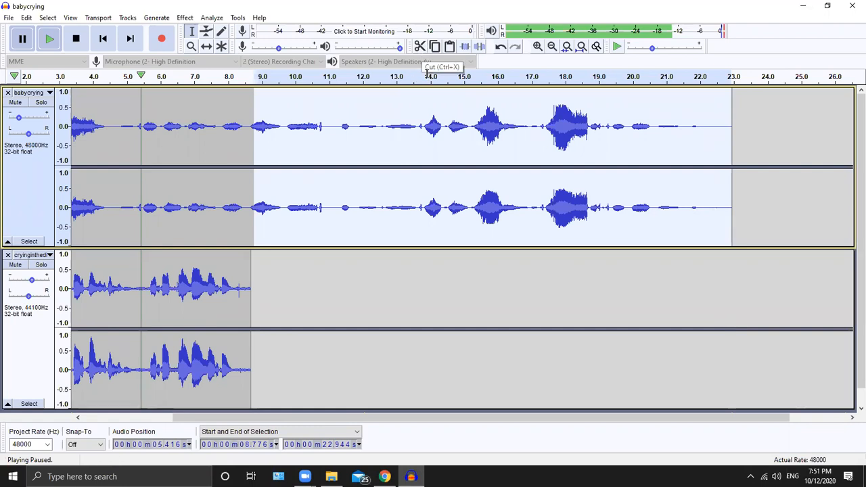
{"action": "key", "text": "ctrl+x"}
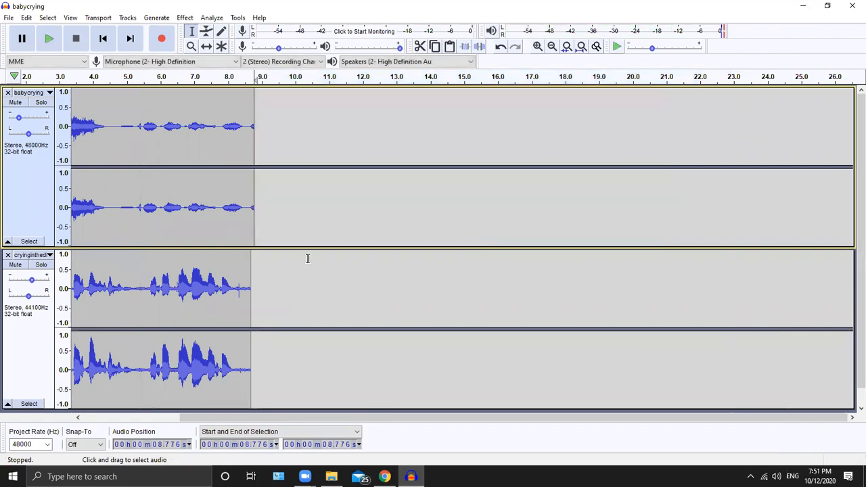
{"action": "left_click_drag", "start_coordinate": [403, 417], "coordinate": [231, 415]}
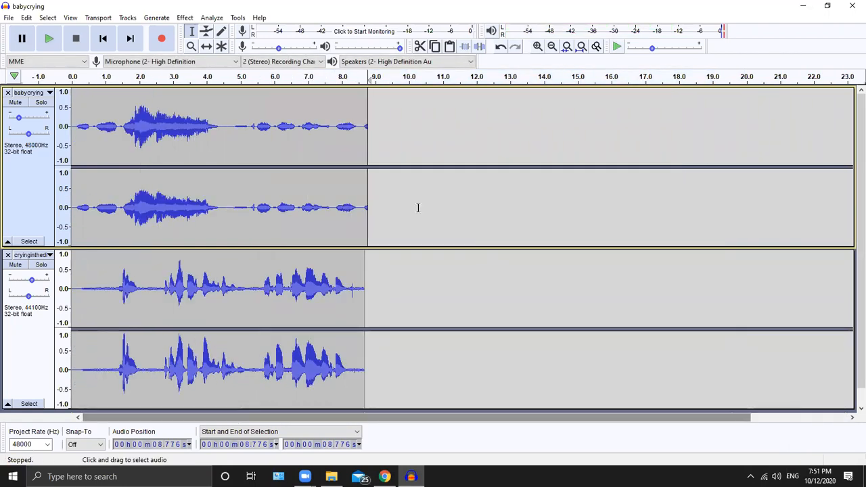
{"action": "scroll", "coordinate": [414, 209], "scroll_direction": "down", "scroll_amount": 1}
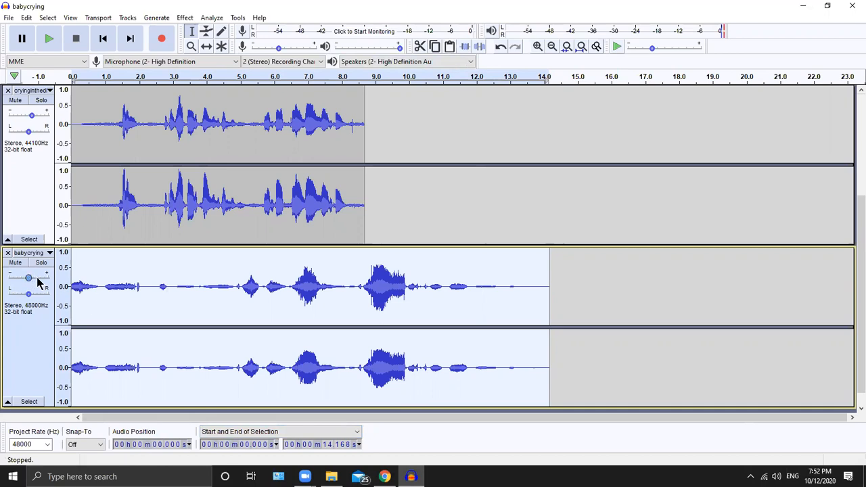
{"action": "left_click", "coordinate": [170, 298]}
{"action": "left_click", "coordinate": [139, 295]}
{"action": "left_click", "coordinate": [110, 295]}
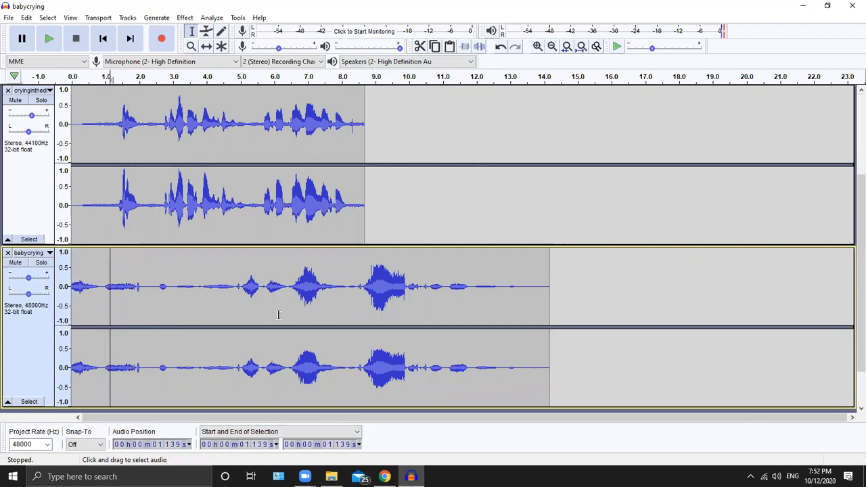
{"action": "scroll", "coordinate": [278, 315], "scroll_direction": "up", "scroll_amount": 3}
{"action": "scroll", "coordinate": [189, 298], "scroll_direction": "down", "scroll_amount": 4}
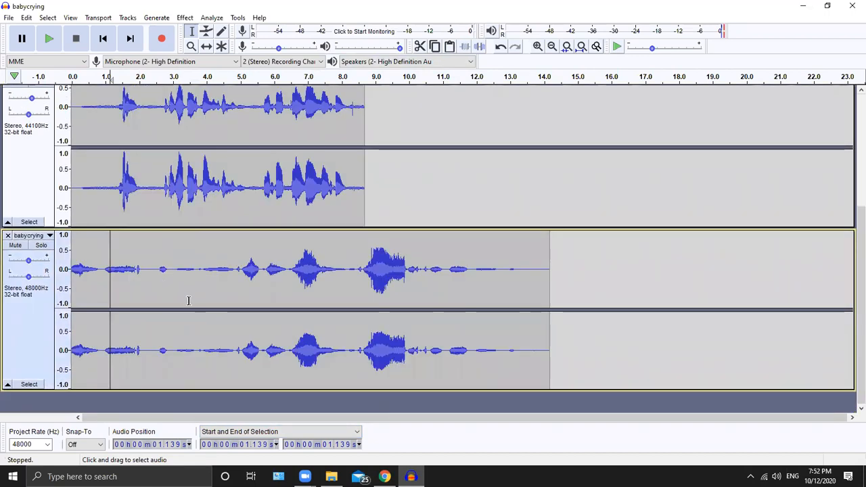
Move the whole clip in the new babycrying track so it starts at about 8.67 s, where the voice recording ends.
{"action": "left_click", "coordinate": [79, 266]}
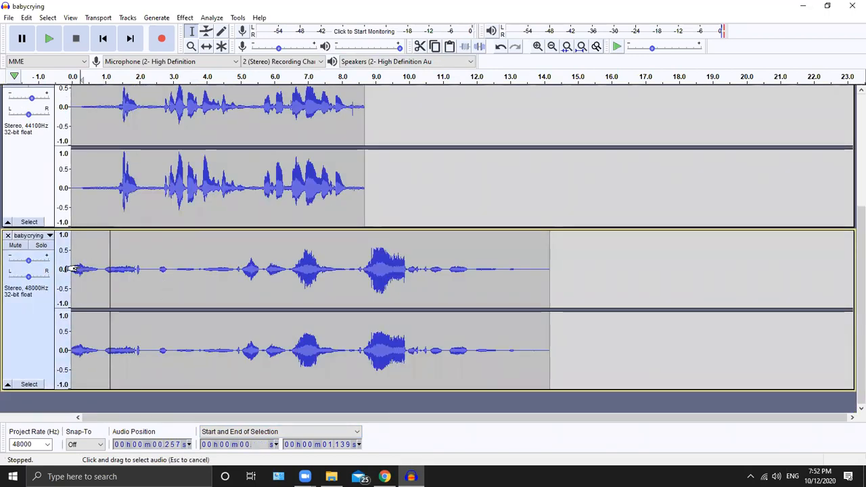
{"action": "left_click", "coordinate": [72, 270]}
{"action": "left_click_drag", "start_coordinate": [72, 270], "coordinate": [548, 306]}
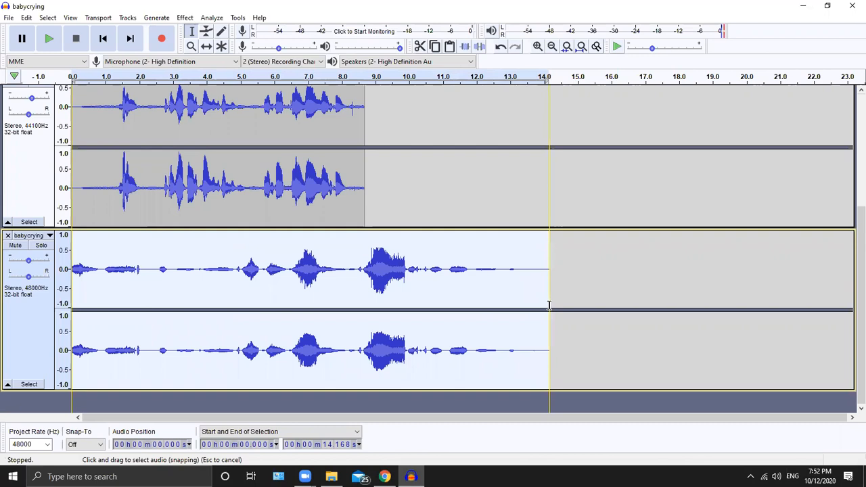
{"action": "key", "text": "Delete"}
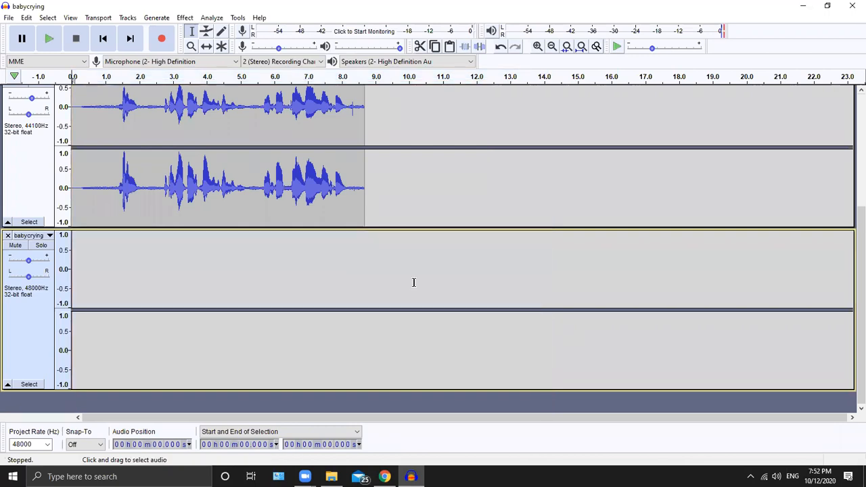
{"action": "left_click", "coordinate": [364, 276]}
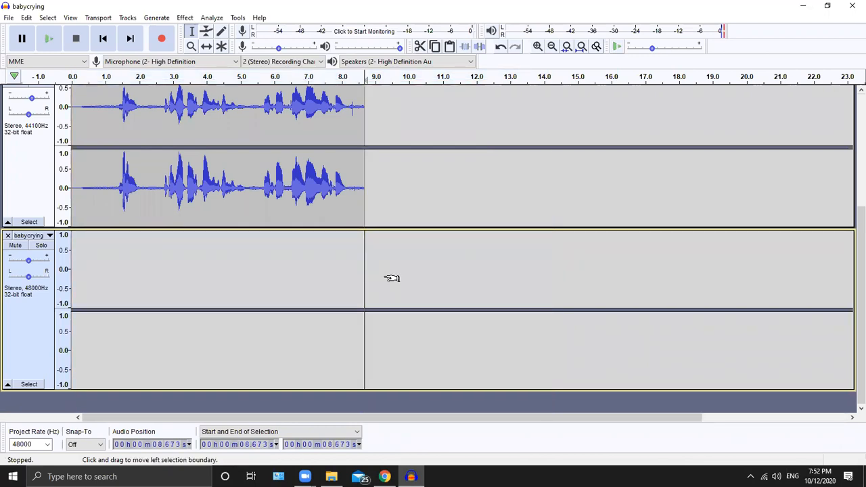
{"action": "key", "text": "ctrl+v"}
Compare the start of the moved babycrying clip with the ends of the two tracks above it.
{"action": "scroll", "coordinate": [312, 302], "scroll_direction": "up", "scroll_amount": 5}
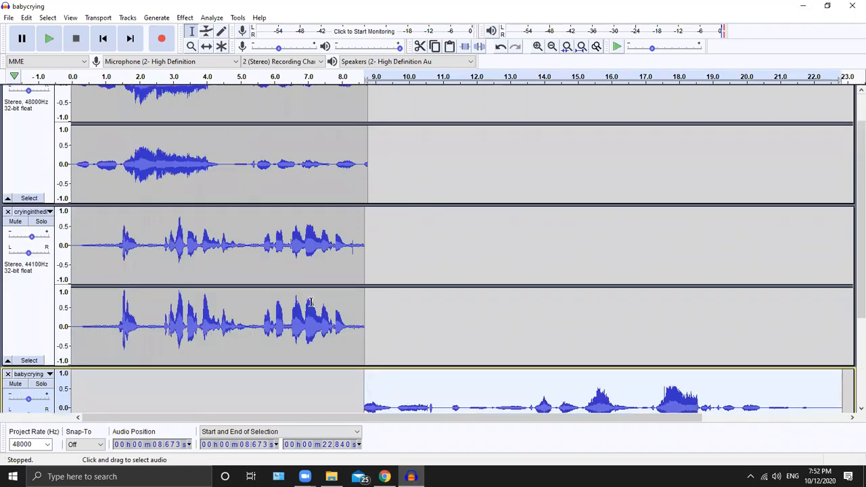
{"action": "scroll", "coordinate": [350, 169], "scroll_direction": "down", "scroll_amount": 3}
{"action": "scroll", "coordinate": [338, 176], "scroll_direction": "down", "scroll_amount": 2}
{"action": "scroll", "coordinate": [311, 200], "scroll_direction": "up", "scroll_amount": 4}
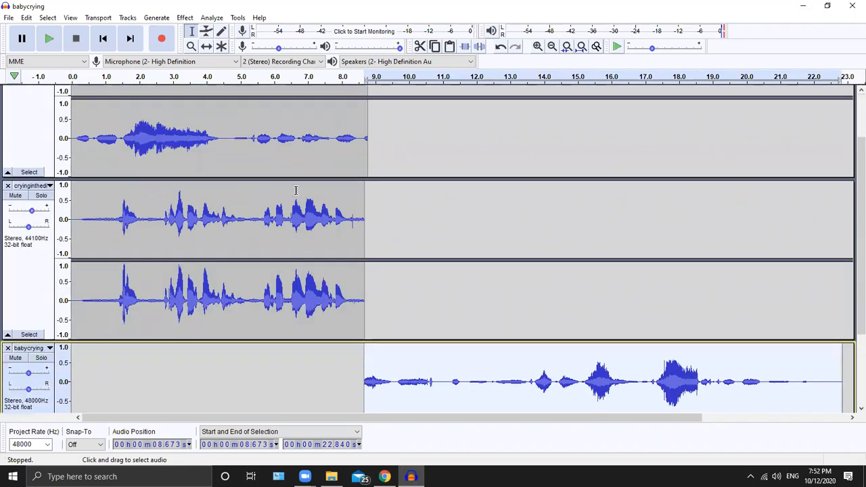
{"action": "scroll", "coordinate": [317, 240], "scroll_direction": "up", "scroll_amount": 2}
{"action": "scroll", "coordinate": [317, 203], "scroll_direction": "down", "scroll_amount": 5}
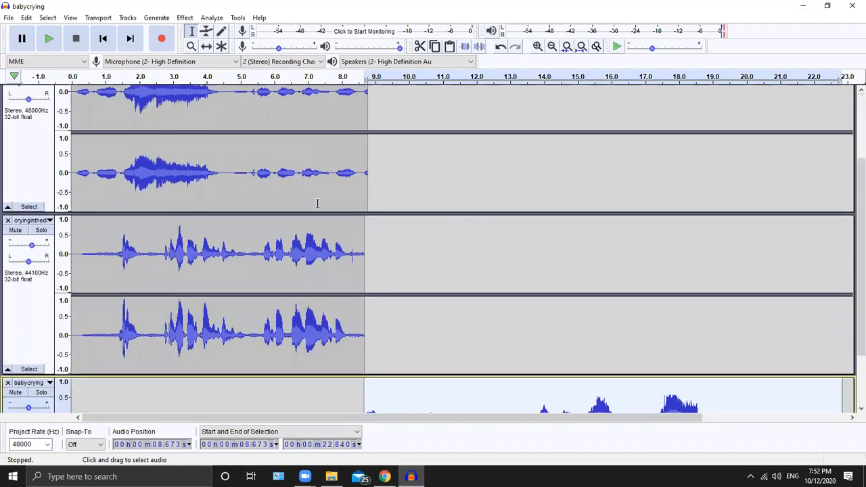
{"action": "scroll", "coordinate": [345, 204], "scroll_direction": "down", "scroll_amount": 2}
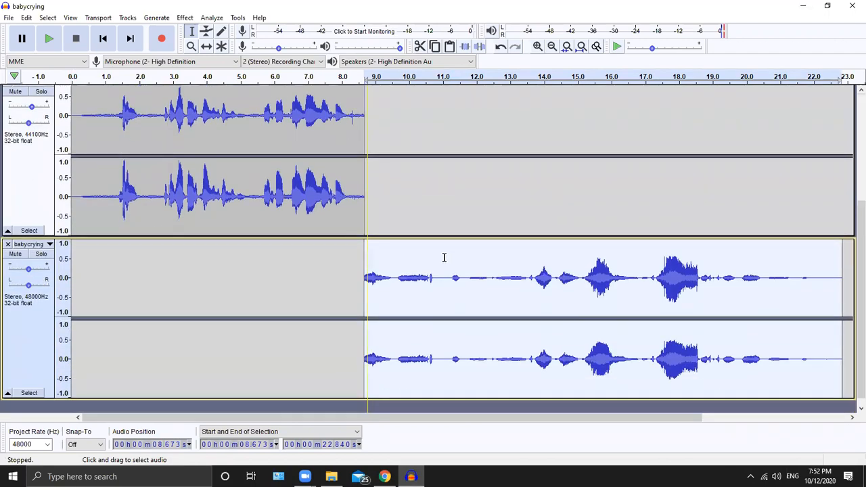
{"action": "scroll", "coordinate": [452, 274], "scroll_direction": "up", "scroll_amount": 5}
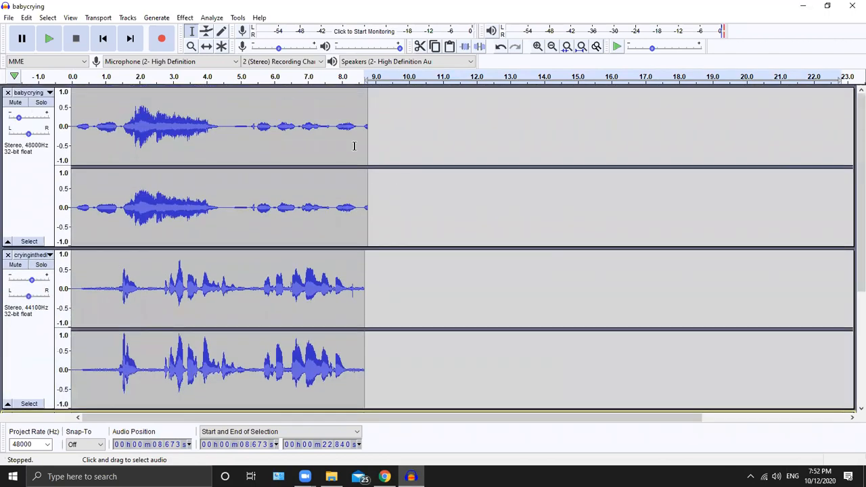
Raise the lower babycrying track's gain to about midway between centre and maximum, and play the mix from about 0.8 s to 12.5 s.
{"action": "scroll", "coordinate": [444, 203], "scroll_direction": "down", "scroll_amount": 4}
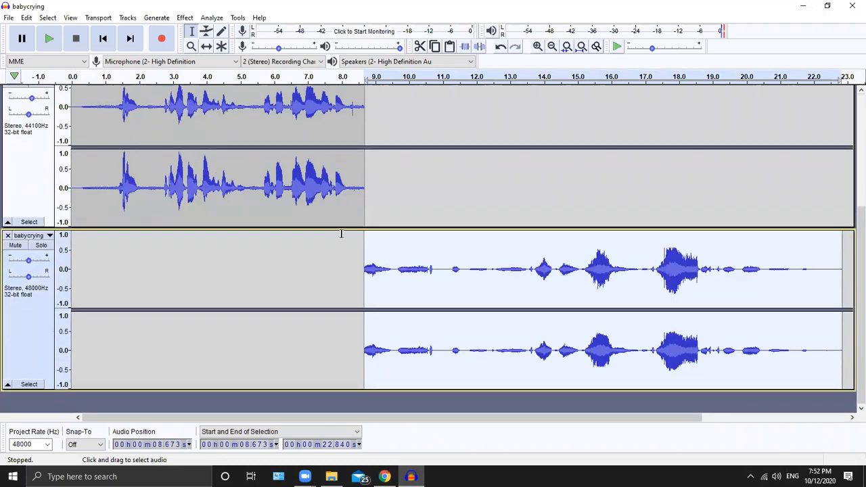
{"action": "left_click", "coordinate": [39, 263]}
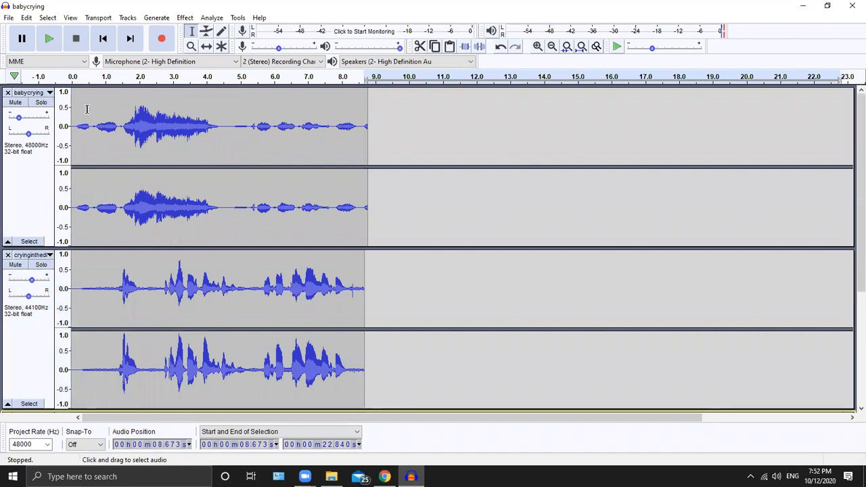
{"action": "left_click", "coordinate": [100, 78]}
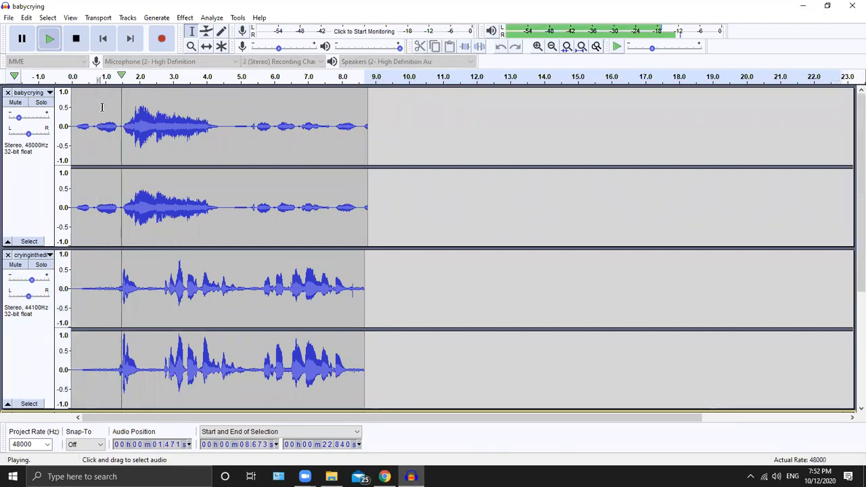
{"action": "scroll", "coordinate": [173, 212], "scroll_direction": "down", "scroll_amount": 3}
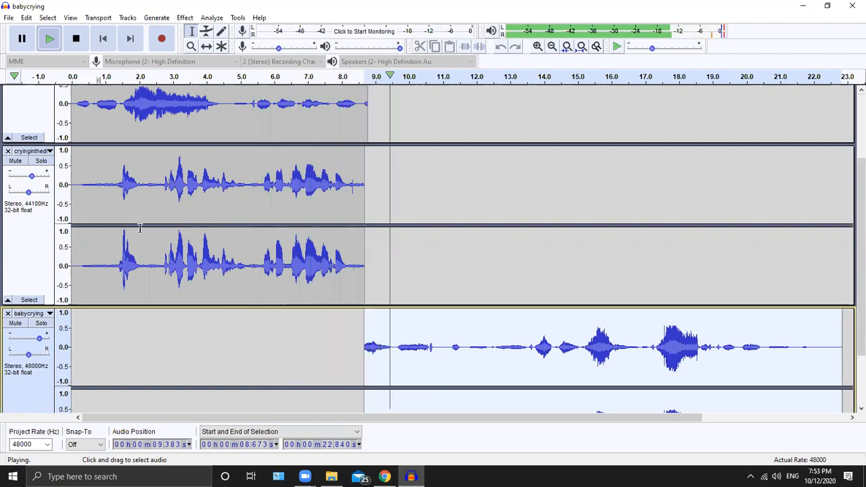
{"action": "left_click", "coordinate": [21, 39]}
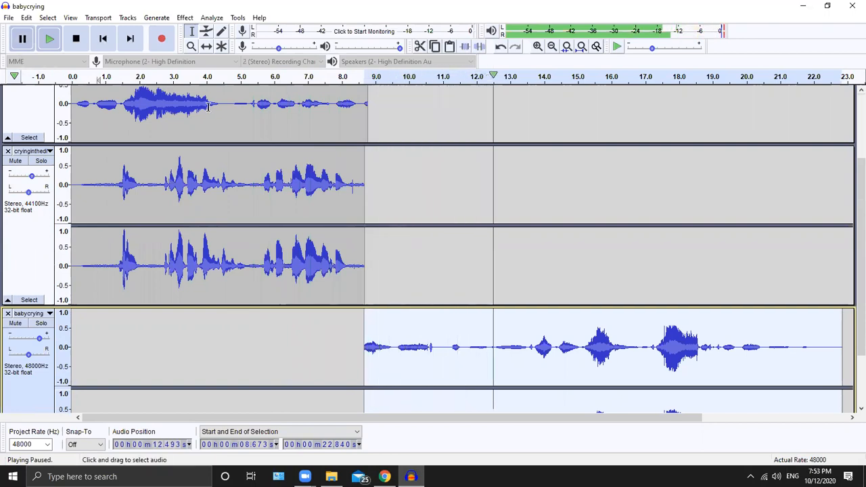
Try selecting different louder sections of the lower babycrying clip, such as about 14.4 s to 17.5 s and 14.6 s to 18.3 s.
{"action": "scroll", "coordinate": [249, 158], "scroll_direction": "down", "scroll_amount": 3}
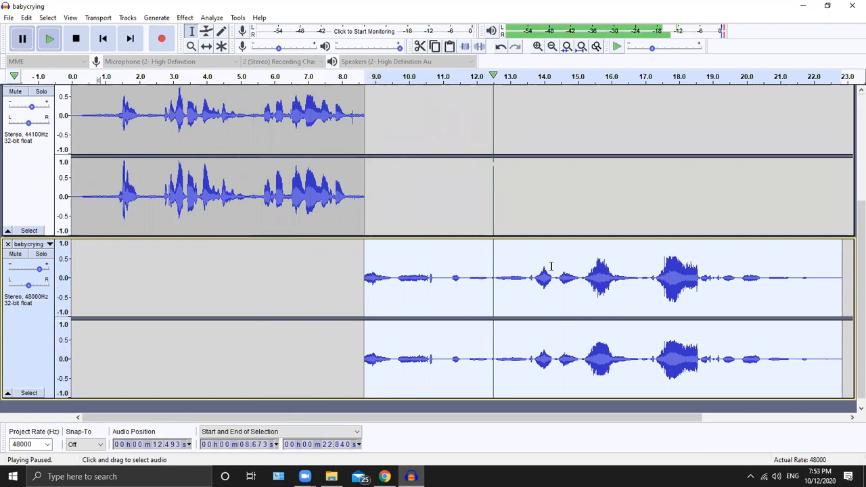
{"action": "scroll", "coordinate": [622, 320], "scroll_direction": "up", "scroll_amount": 5}
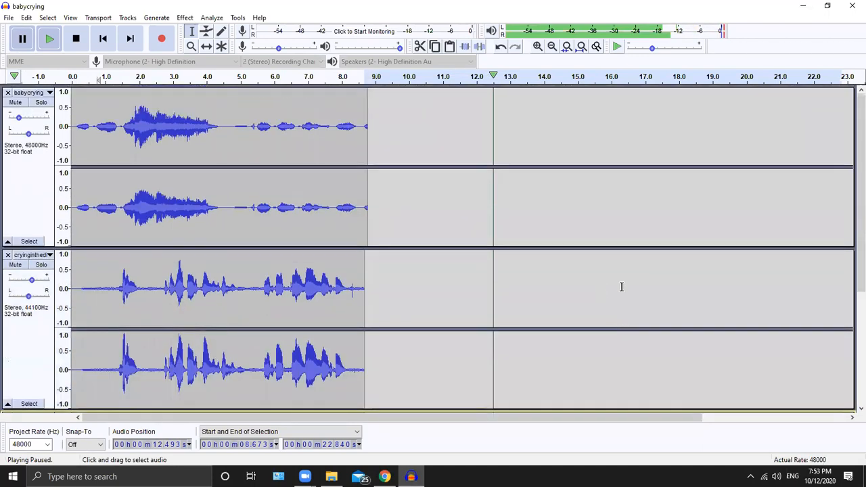
{"action": "scroll", "coordinate": [543, 268], "scroll_direction": "down", "scroll_amount": 5}
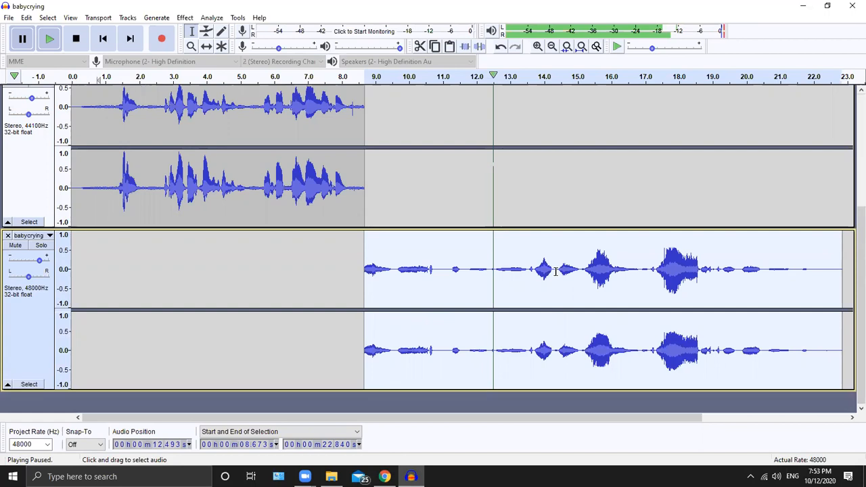
{"action": "left_click_drag", "start_coordinate": [556, 272], "coordinate": [661, 277]}
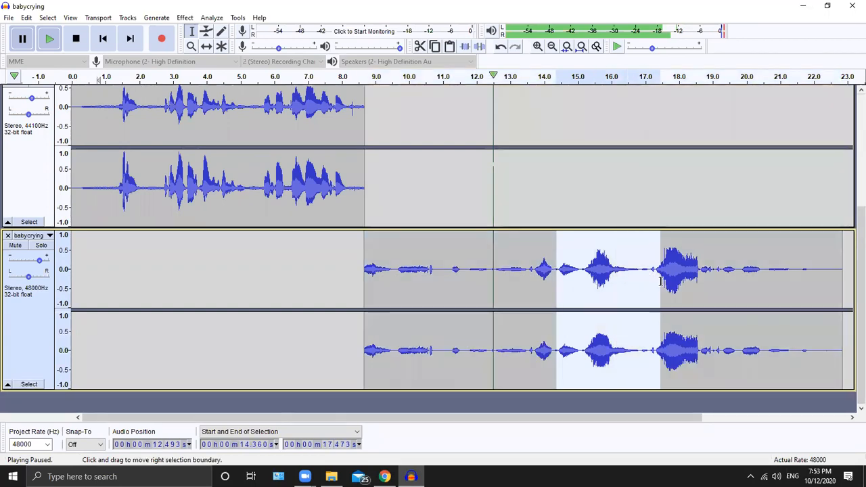
{"action": "left_click", "coordinate": [553, 280]}
{"action": "left_click_drag", "start_coordinate": [567, 271], "coordinate": [845, 292]}
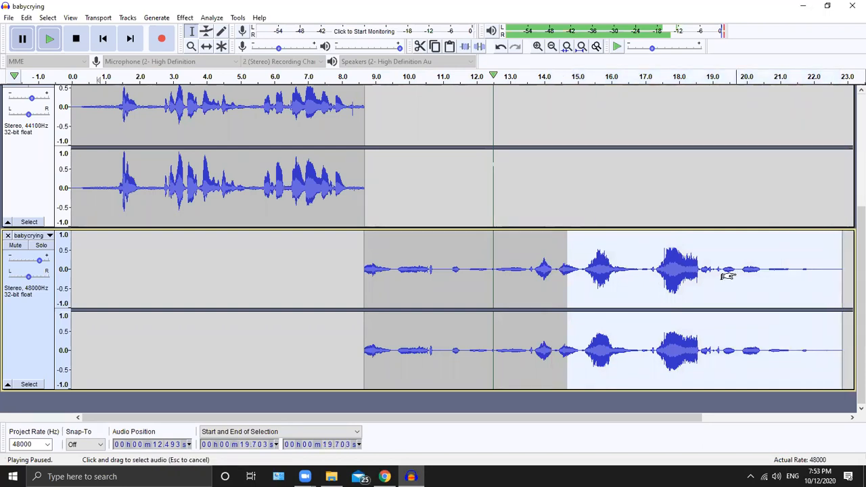
{"action": "left_click", "coordinate": [736, 272]}
{"action": "left_click_drag", "start_coordinate": [566, 274], "coordinate": [689, 283]}
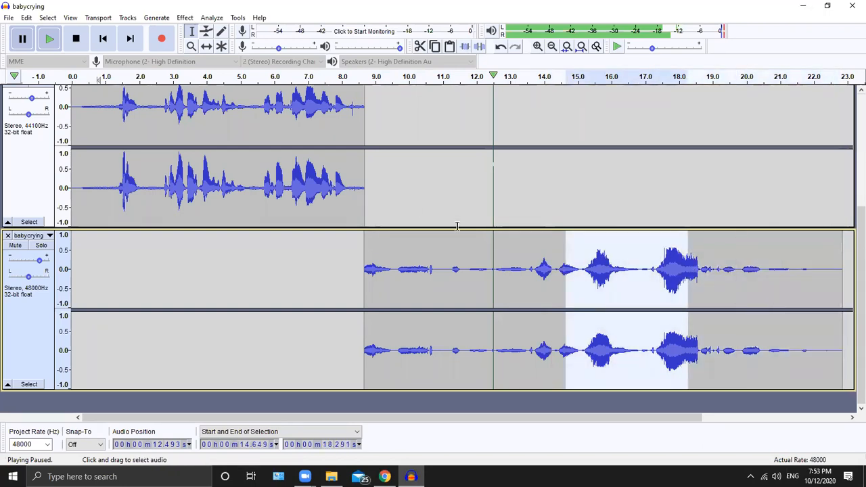
Try deleting the lower babycrying clip's audio from about 13.9 s to 21.3 s, and undo the deletion.
{"action": "left_click_drag", "start_coordinate": [541, 284], "coordinate": [791, 286]}
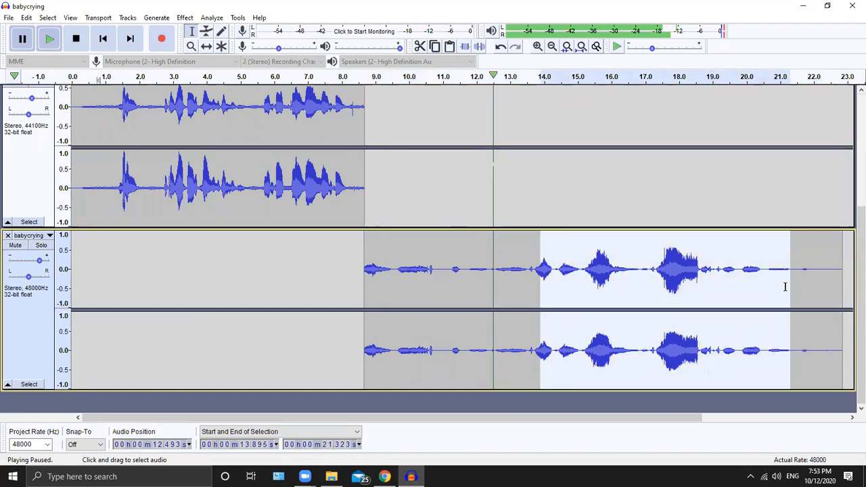
{"action": "key", "text": "space"}
{"action": "key", "text": "Delete"}
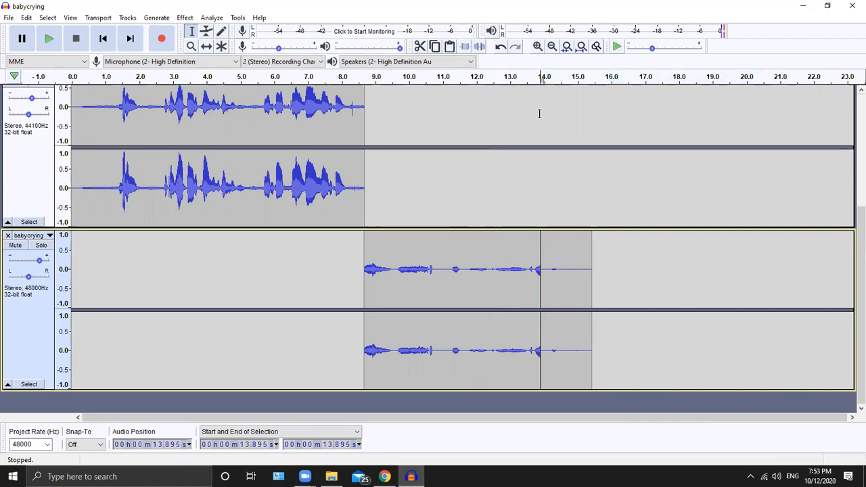
{"action": "left_click", "coordinate": [501, 47]}
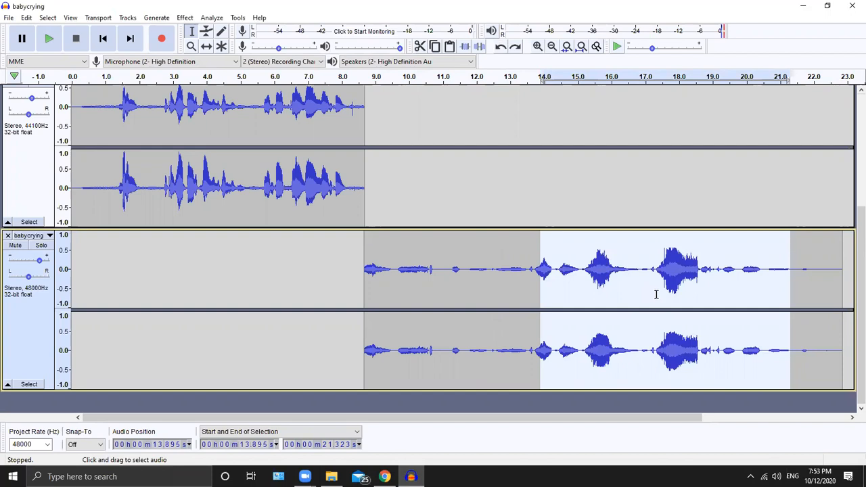
Place the cursor at about 14.4 s in the lower babycrying clip, in the gap between two cries.
{"action": "left_click", "coordinate": [496, 271]}
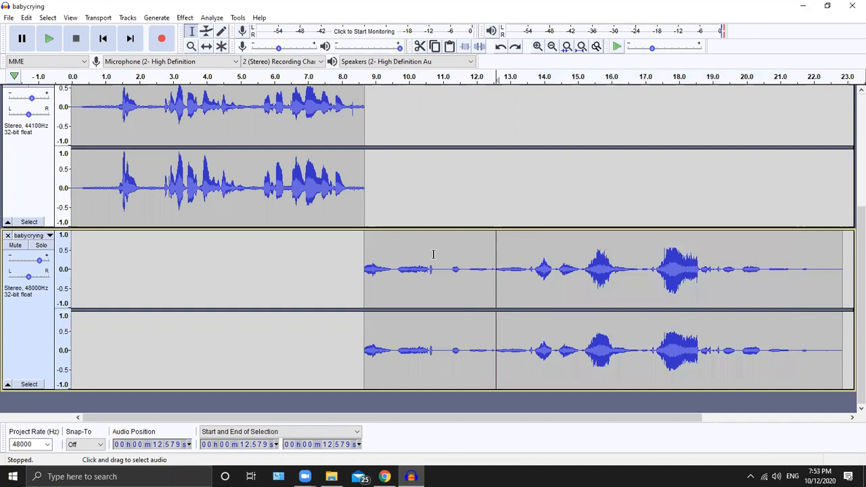
{"action": "scroll", "coordinate": [433, 254], "scroll_direction": "up", "scroll_amount": 4}
{"action": "scroll", "coordinate": [433, 254], "scroll_direction": "down", "scroll_amount": 4}
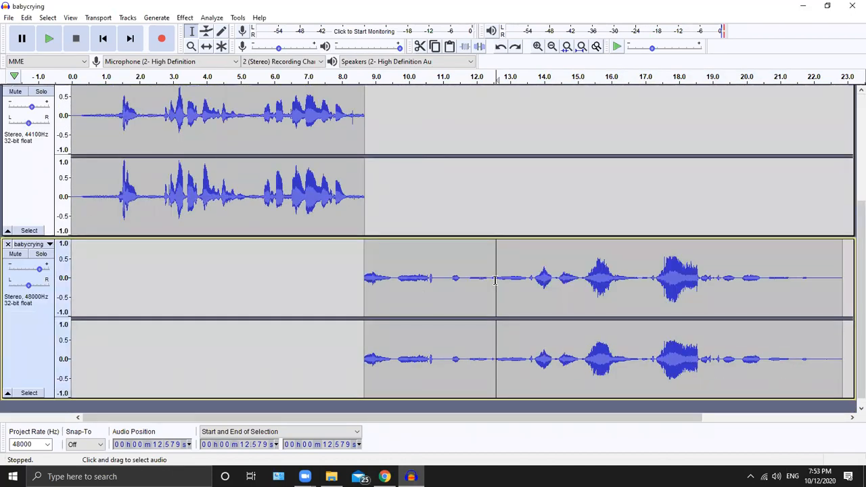
{"action": "left_click", "coordinate": [558, 284]}
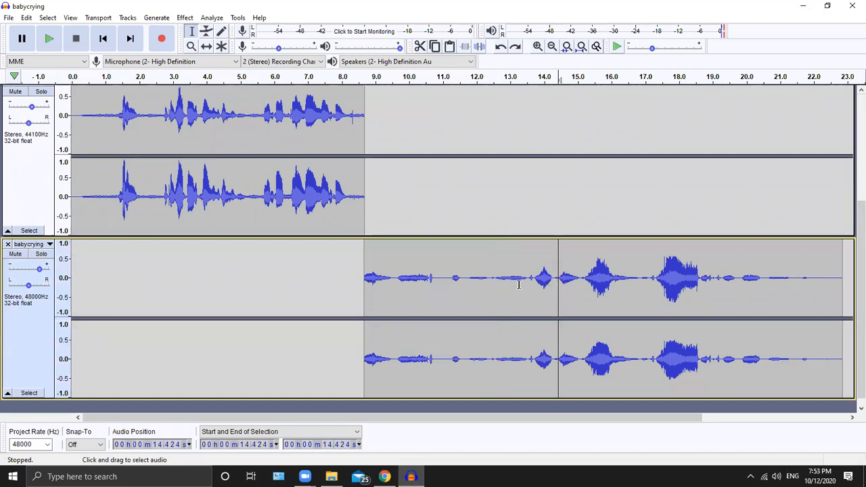
Delete the whole lower babycrying clip, and undo the edits back to the full clip starting at 0 s.
{"action": "double_click", "coordinate": [528, 286]}
{"action": "key", "text": "Delete"}
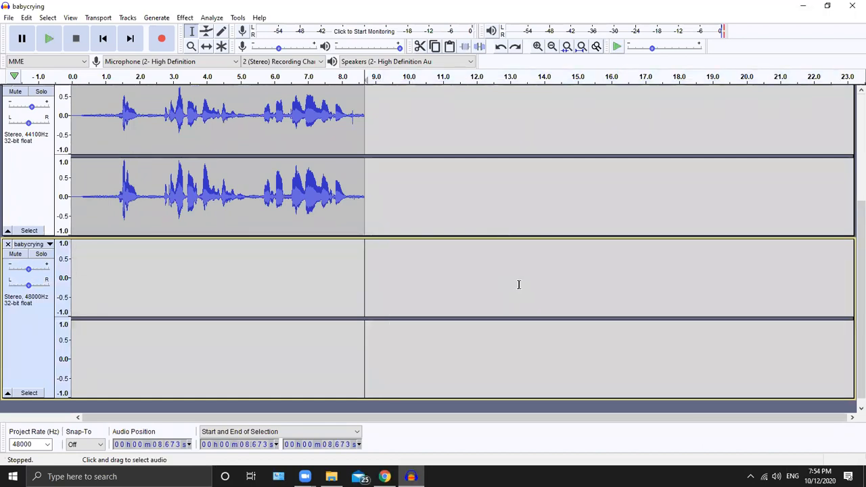
{"action": "key", "text": "ctrl+z"}
Silence the lower babycrying track's audio from 0 s to about 8.6 s, just before the loud cry.
{"action": "left_click", "coordinate": [188, 284]}
{"action": "left_click", "coordinate": [358, 297]}
{"action": "left_click", "coordinate": [371, 279]}
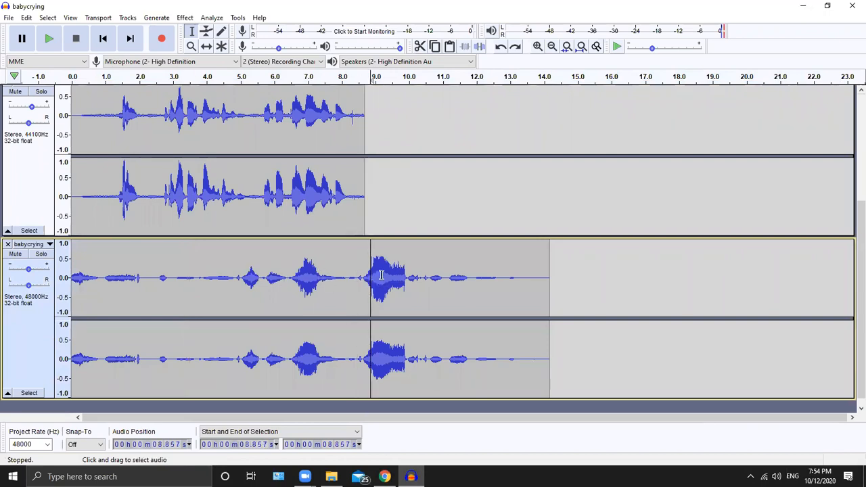
{"action": "left_click", "coordinate": [207, 281]}
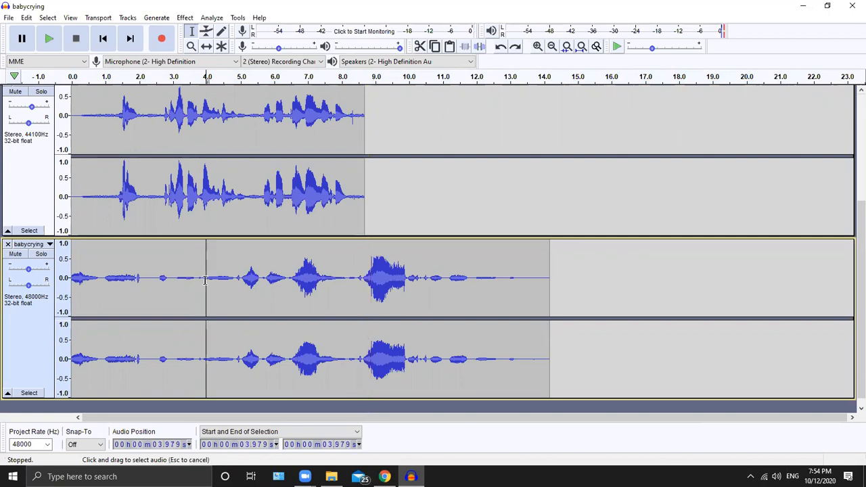
{"action": "left_click", "coordinate": [556, 310]}
{"action": "left_click_drag", "start_coordinate": [361, 288], "coordinate": [67, 291]}
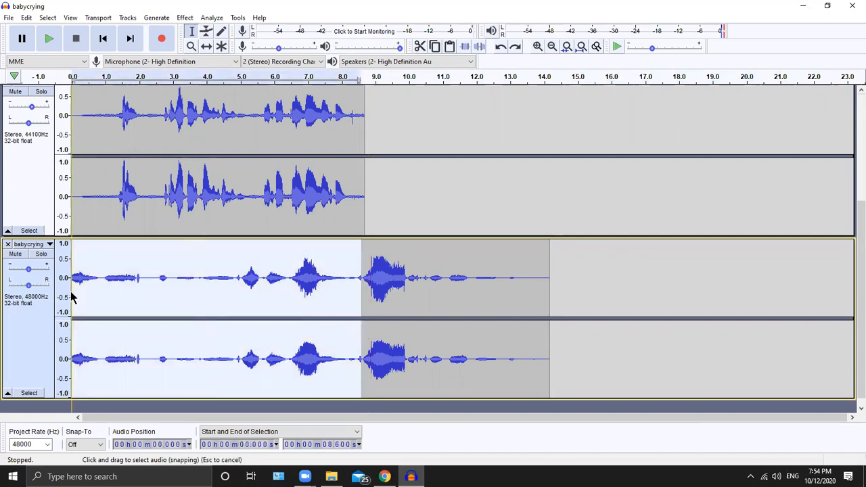
{"action": "left_click", "coordinate": [480, 46]}
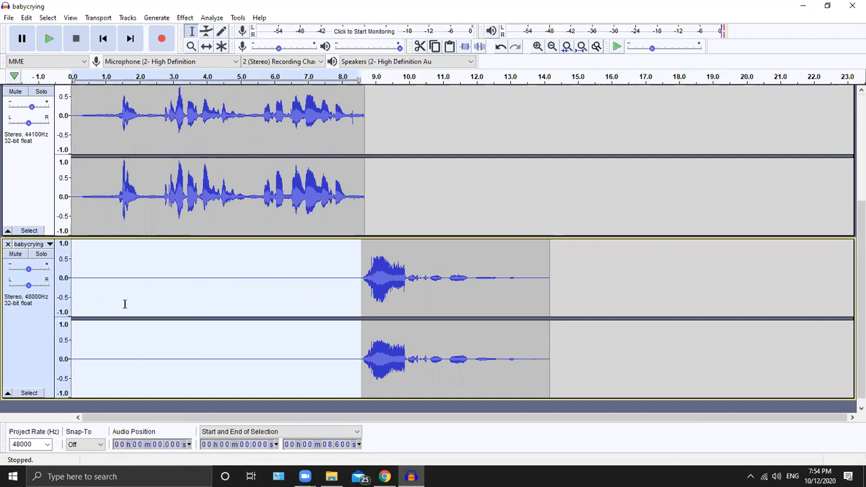
Examine how the lower babycrying track's silenced stretch and remaining cry line up with the voice recording and the upper babycrying track.
{"action": "left_click", "coordinate": [104, 278]}
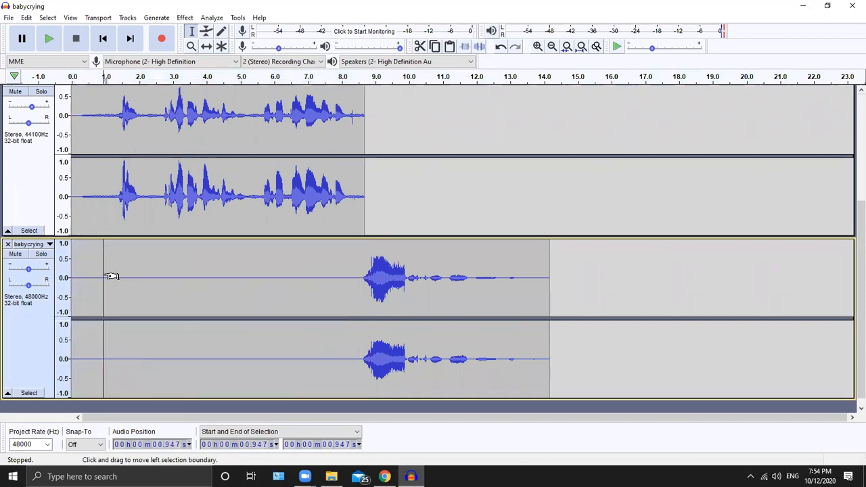
{"action": "left_click", "coordinate": [211, 274]}
{"action": "left_click", "coordinate": [302, 276]}
{"action": "left_click", "coordinate": [414, 277]}
{"action": "left_click", "coordinate": [367, 275]}
{"action": "left_click", "coordinate": [409, 203]}
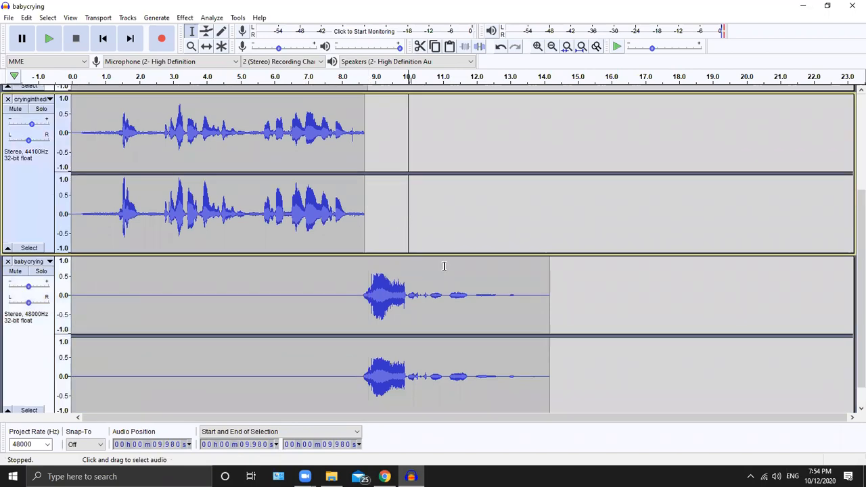
{"action": "scroll", "coordinate": [439, 292], "scroll_direction": "down", "scroll_amount": 1}
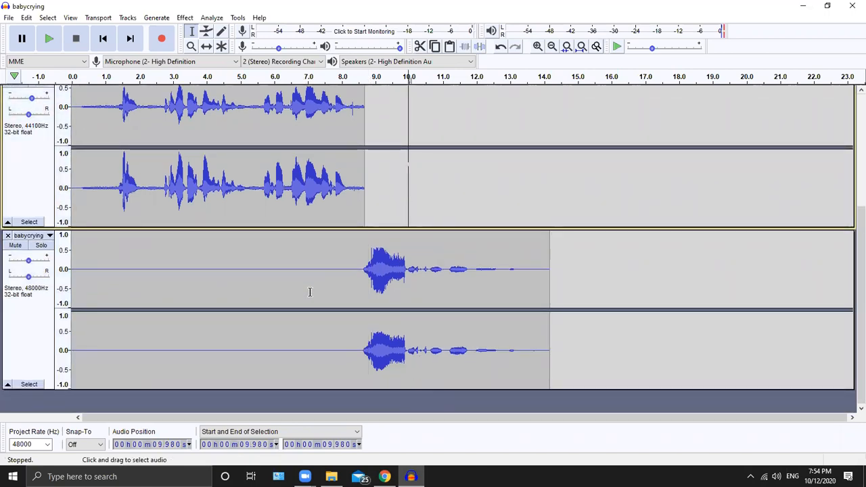
{"action": "scroll", "coordinate": [309, 291], "scroll_direction": "up", "scroll_amount": 3}
{"action": "scroll", "coordinate": [309, 292], "scroll_direction": "down", "scroll_amount": 2}
{"action": "scroll", "coordinate": [310, 292], "scroll_direction": "down", "scroll_amount": 1}
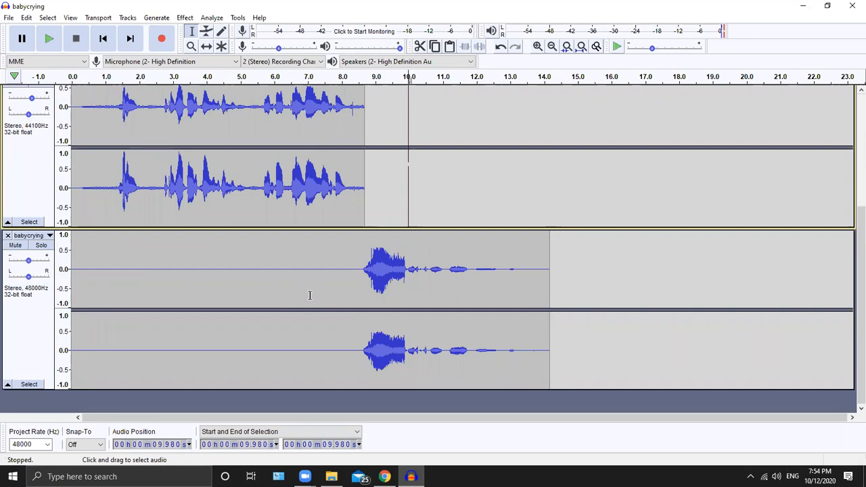
{"action": "scroll", "coordinate": [326, 290], "scroll_direction": "up", "scroll_amount": 5}
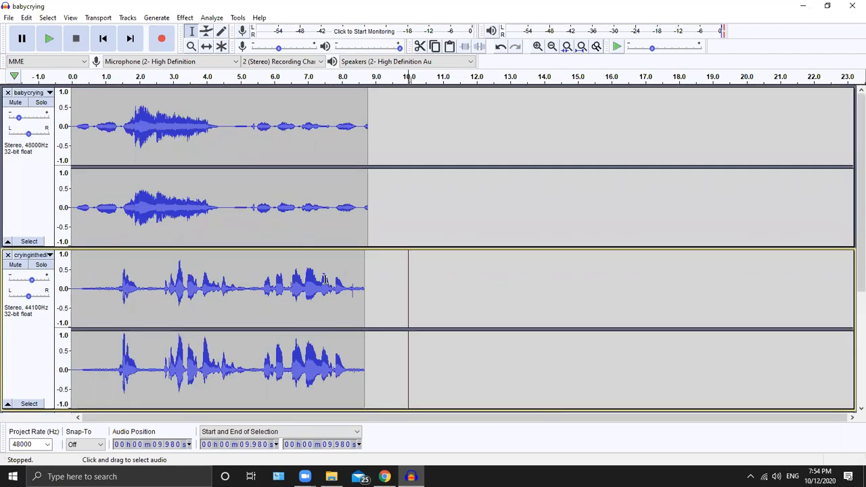
{"action": "scroll", "coordinate": [325, 278], "scroll_direction": "down", "scroll_amount": 5}
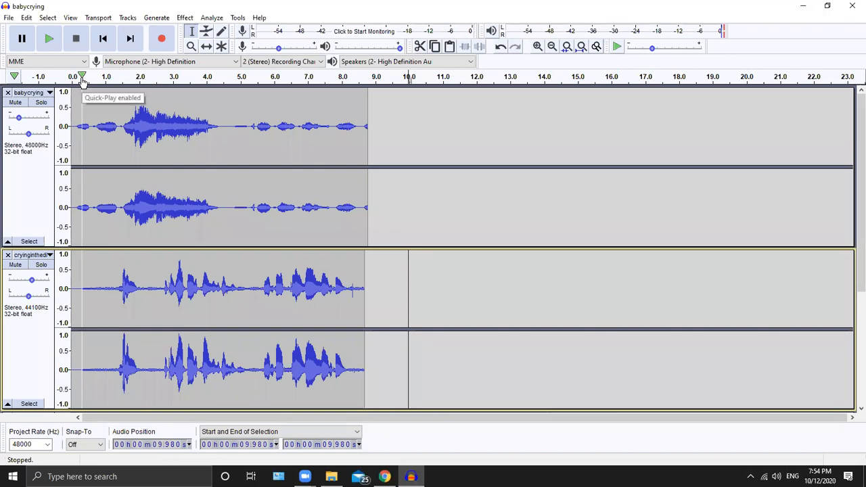
Play the mix from about 0.3 s and pause it at about 12.9 s.
{"action": "left_click", "coordinate": [82, 78]}
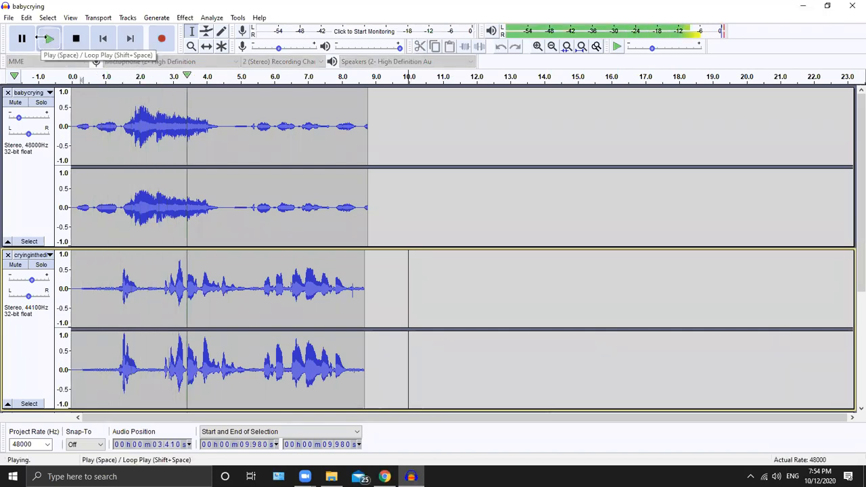
{"action": "scroll", "coordinate": [134, 178], "scroll_direction": "down", "scroll_amount": 4}
{"action": "scroll", "coordinate": [134, 178], "scroll_direction": "up", "scroll_amount": 1}
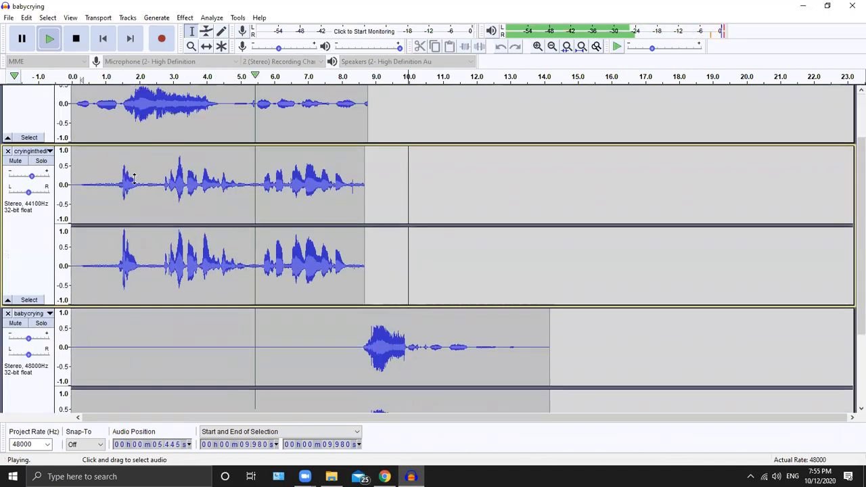
{"action": "scroll", "coordinate": [134, 178], "scroll_direction": "up", "scroll_amount": 1}
{"action": "scroll", "coordinate": [134, 178], "scroll_direction": "down", "scroll_amount": 2}
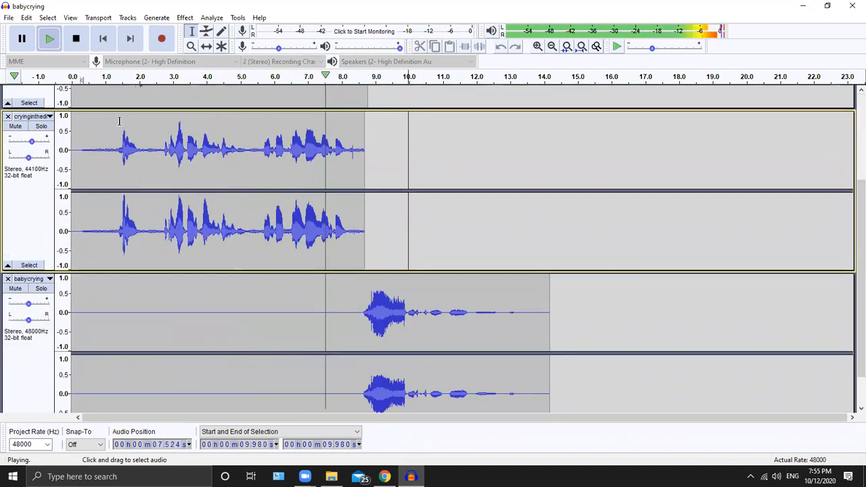
{"action": "left_click", "coordinate": [25, 40]}
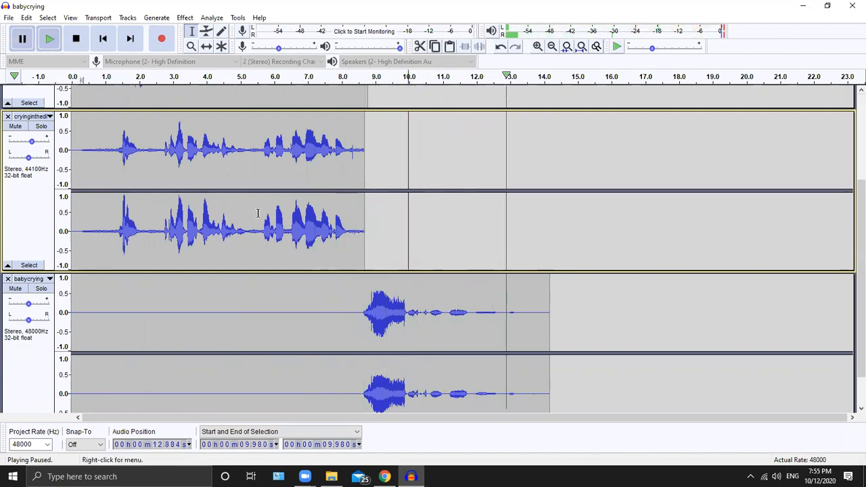
{"action": "scroll", "coordinate": [256, 215], "scroll_direction": "down", "scroll_amount": 2}
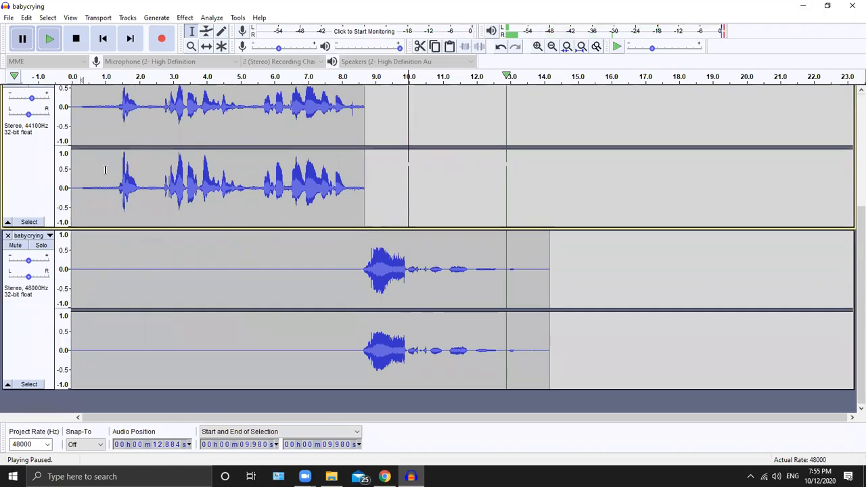
Import ambulance.mp3 and skidaddle.mp3 from the Project Sounds folder as new tracks.
{"action": "left_click", "coordinate": [10, 18]}
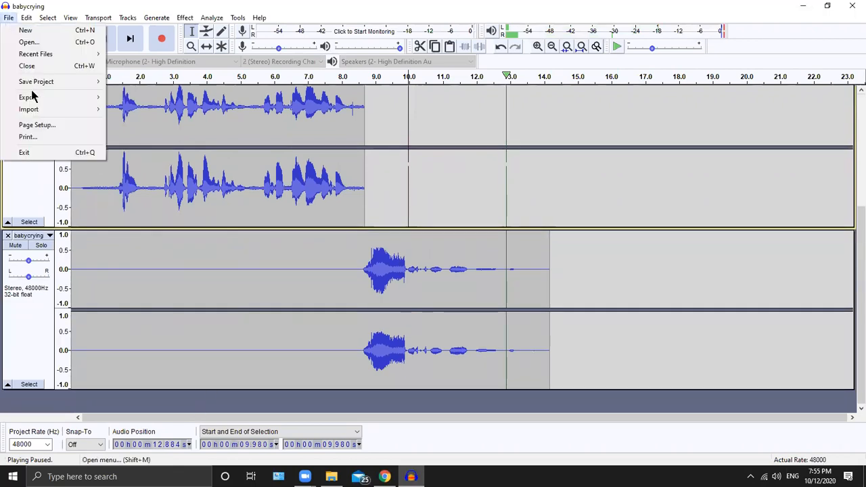
{"action": "mouse_move", "coordinate": [37, 113]}
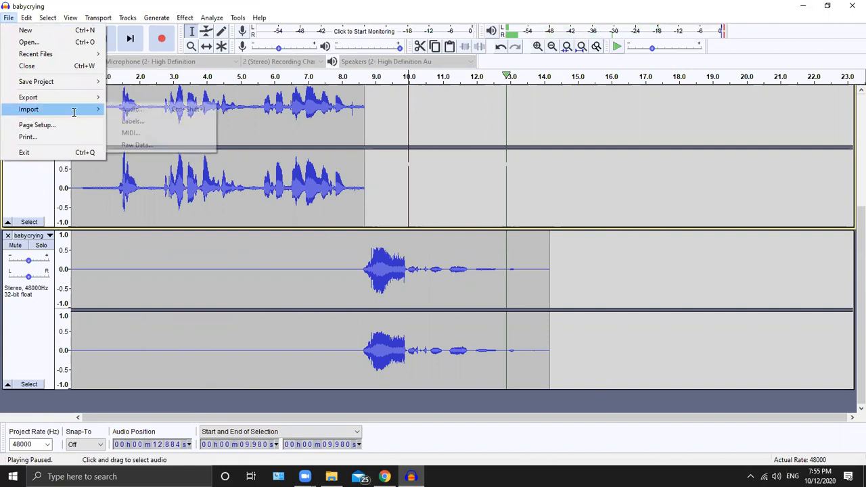
{"action": "left_click", "coordinate": [158, 112]}
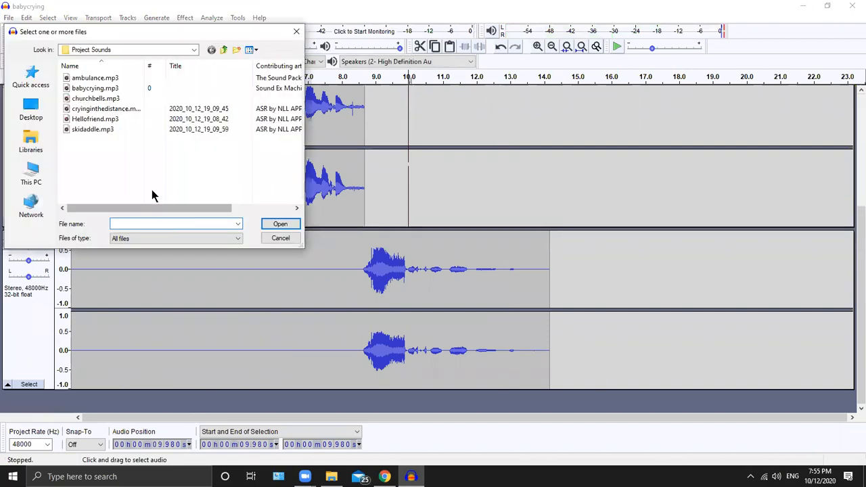
{"action": "left_click", "coordinate": [114, 130]}
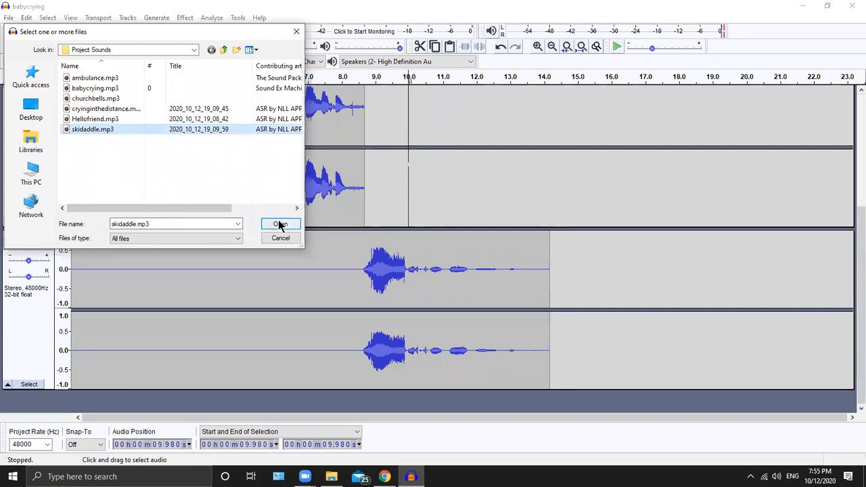
{"action": "left_click", "coordinate": [112, 80], "text": "ctrl"}
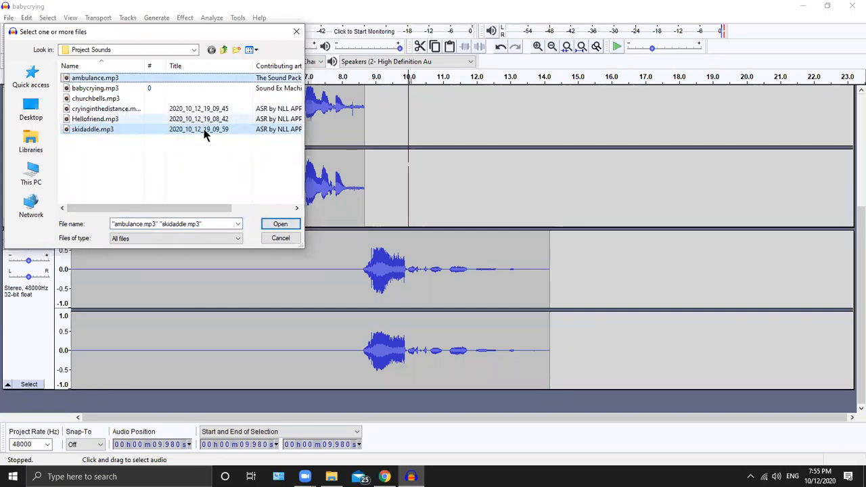
{"action": "left_click", "coordinate": [279, 223]}
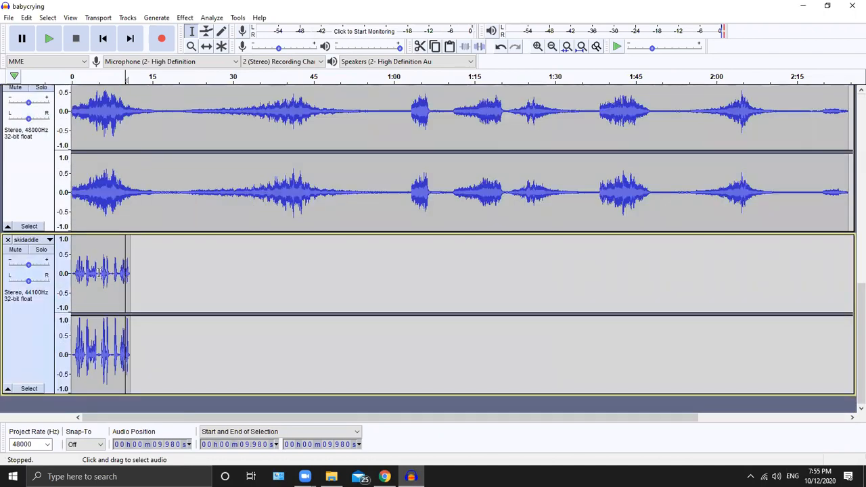
Undo the import of the ambulance and skidaddle tracks.
{"action": "left_click", "coordinate": [100, 274]}
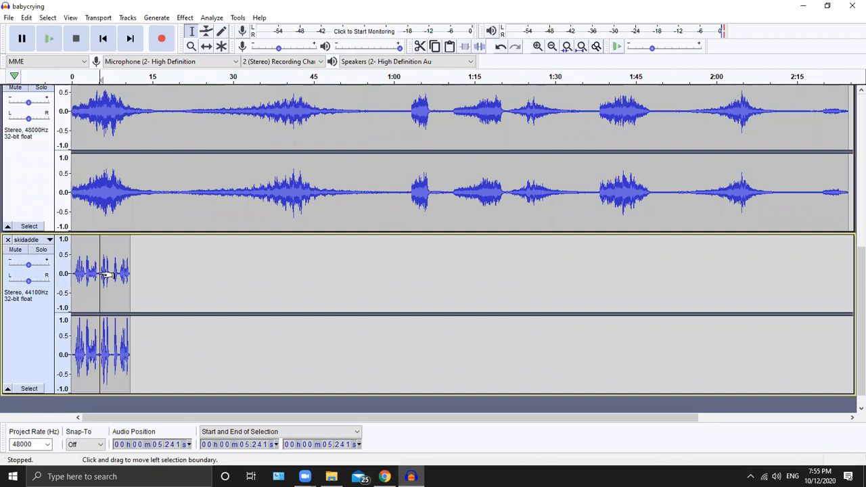
{"action": "key", "text": "ctrl+z"}
{"action": "key", "text": "ctrl+z"}
{"action": "key", "text": "ctrl+z"}
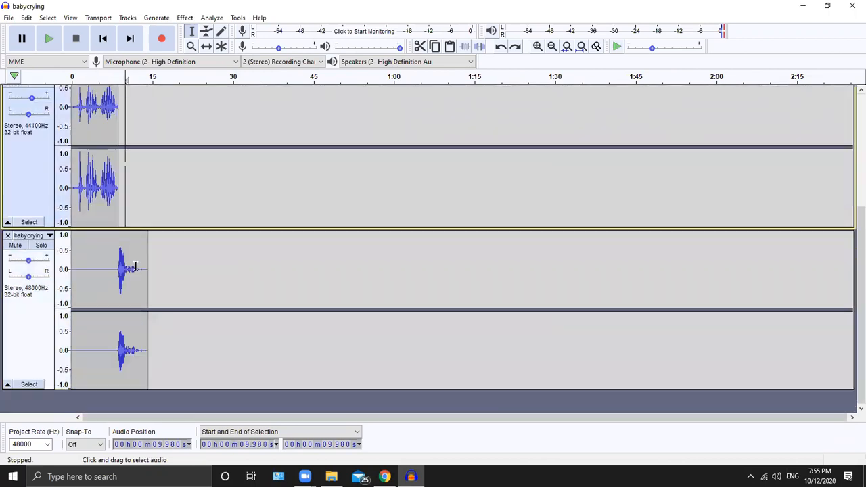
{"action": "key", "text": "ctrl+y"}
{"action": "scroll", "coordinate": [135, 266], "scroll_direction": "down", "scroll_amount": 5}
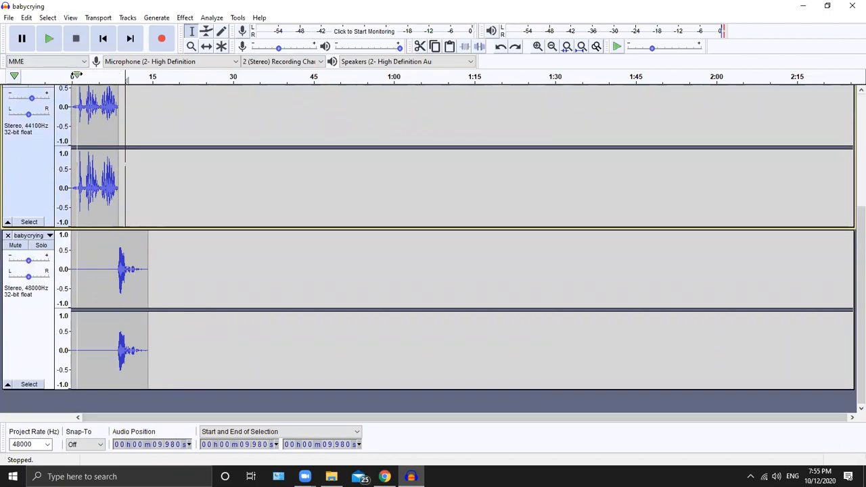
Play the mix from about 10 s, pause it at about 12 s, and look over all the tracks.
{"action": "left_click", "coordinate": [48, 41]}
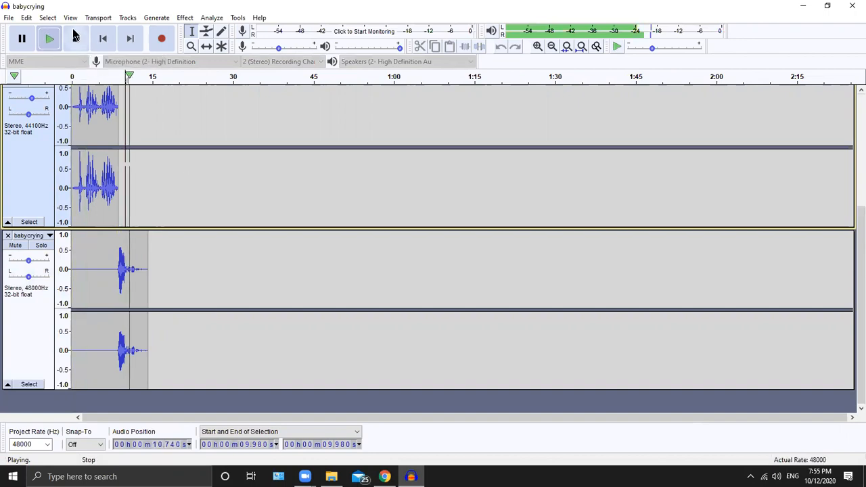
{"action": "left_click", "coordinate": [22, 38]}
{"action": "scroll", "coordinate": [130, 203], "scroll_direction": "up", "scroll_amount": 5}
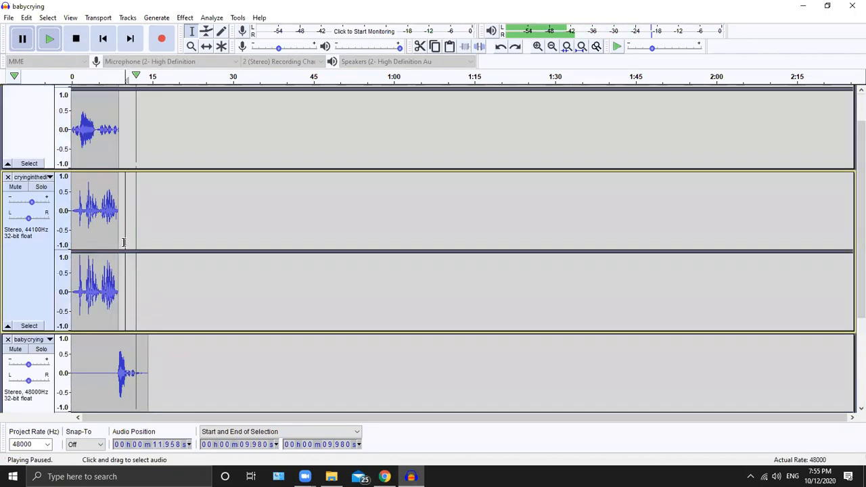
{"action": "scroll", "coordinate": [130, 163], "scroll_direction": "down", "scroll_amount": 3}
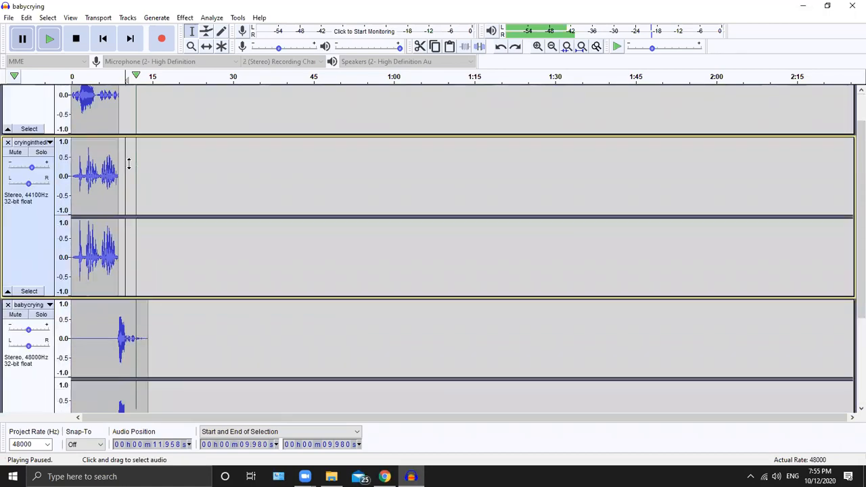
{"action": "scroll", "coordinate": [129, 163], "scroll_direction": "up", "scroll_amount": 3}
{"action": "scroll", "coordinate": [130, 164], "scroll_direction": "down", "scroll_amount": 4}
{"action": "scroll", "coordinate": [130, 164], "scroll_direction": "up", "scroll_amount": 4}
Export the mix as an MP3 named test to the Desktop, accepting the stereo mixdown and the existing metadata tags.
{"action": "left_click", "coordinate": [5, 18]}
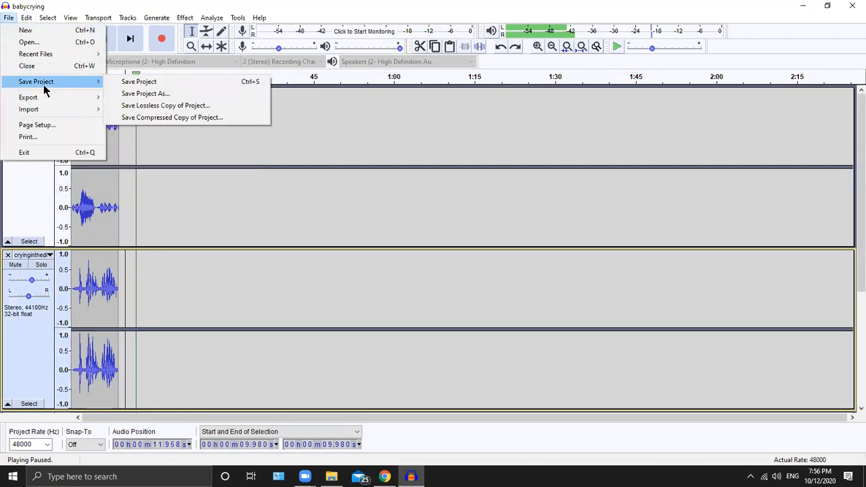
{"action": "mouse_move", "coordinate": [48, 99]}
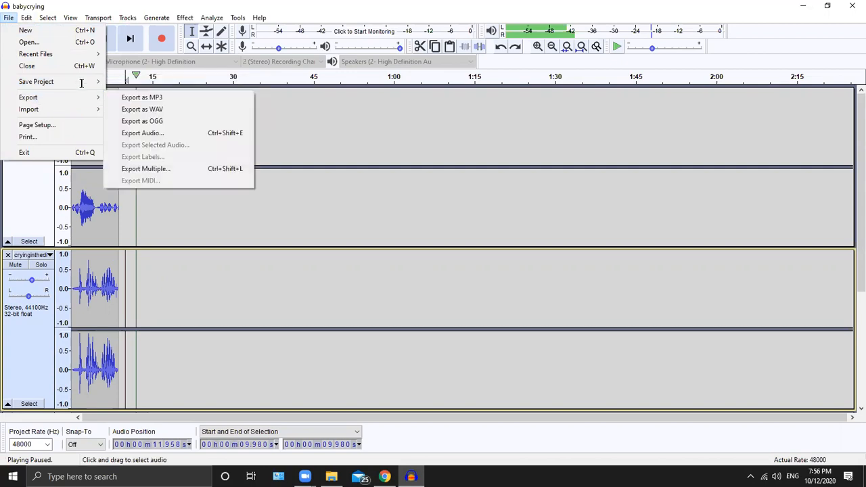
{"action": "mouse_move", "coordinate": [82, 83]}
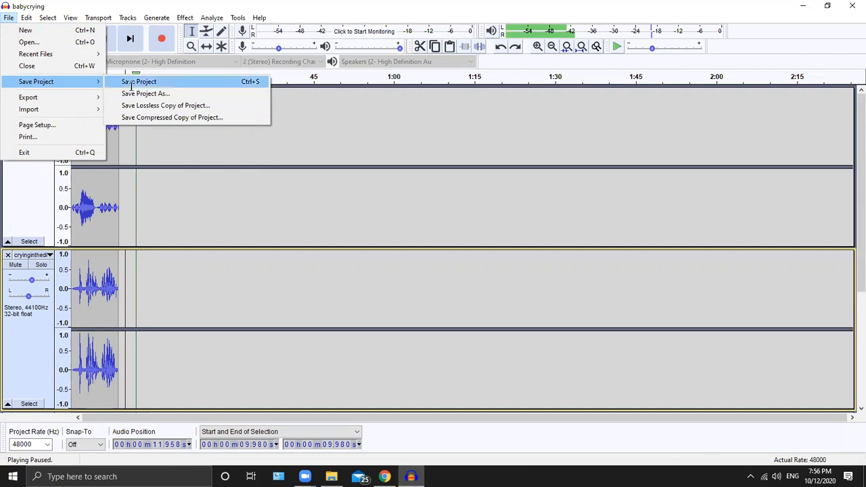
{"action": "mouse_move", "coordinate": [85, 97]}
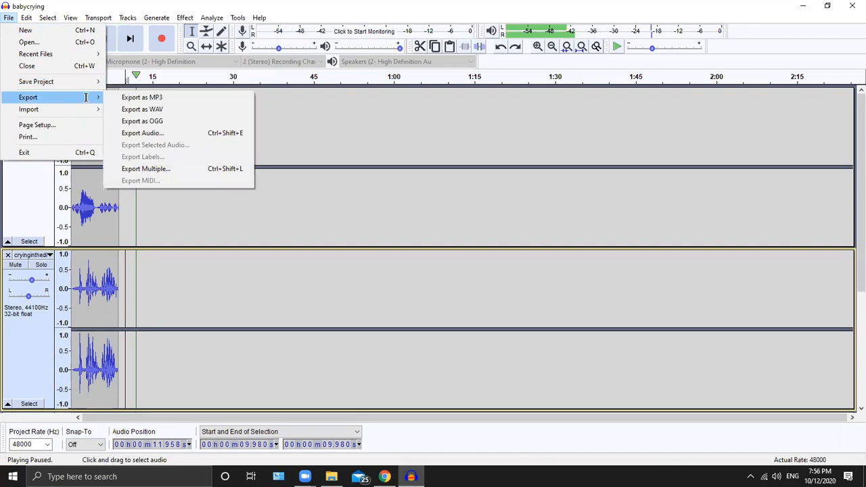
{"action": "left_click", "coordinate": [146, 99]}
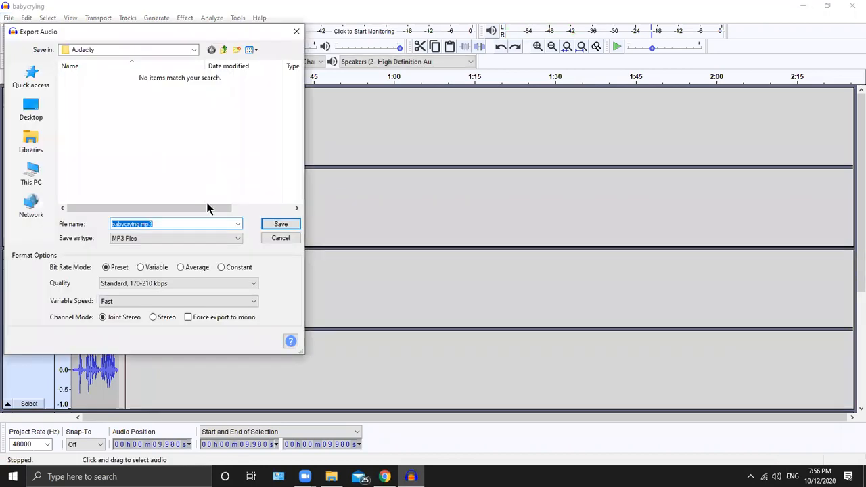
{"action": "left_click", "coordinate": [135, 224]}
{"action": "left_click_drag", "start_coordinate": [138, 224], "coordinate": [65, 220]}
{"action": "type", "text": "test"}
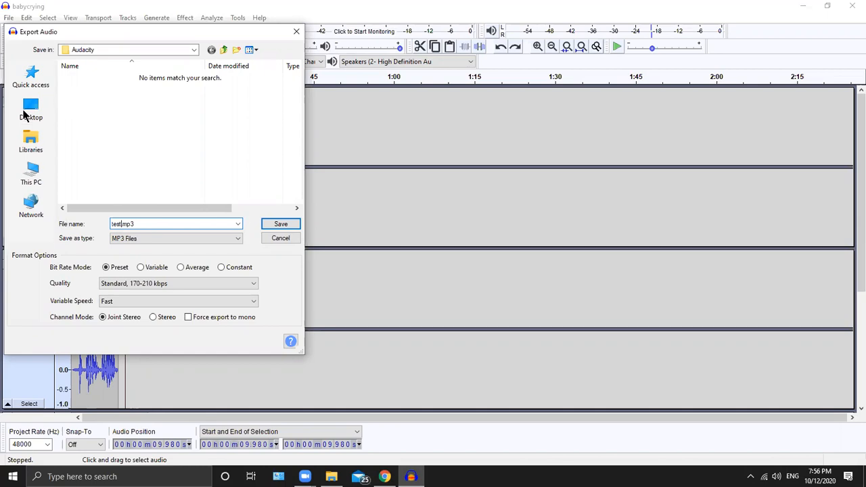
{"action": "left_click", "coordinate": [24, 115]}
{"action": "left_click", "coordinate": [280, 225]}
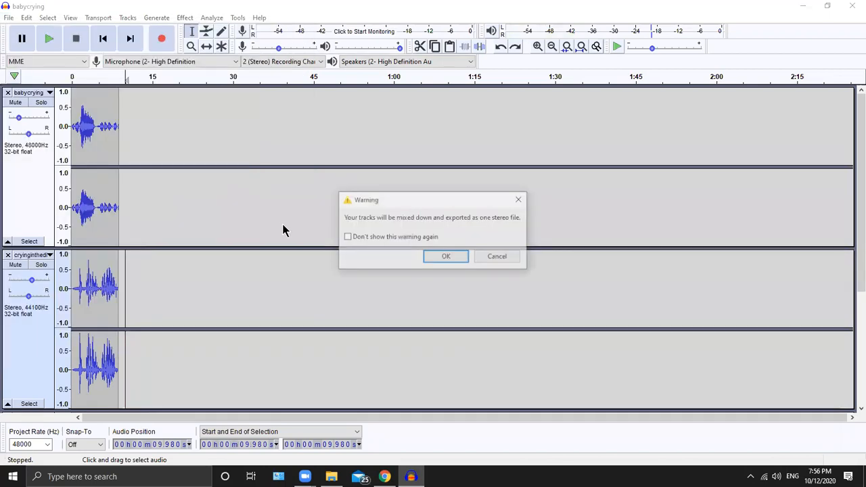
{"action": "left_click", "coordinate": [442, 260]}
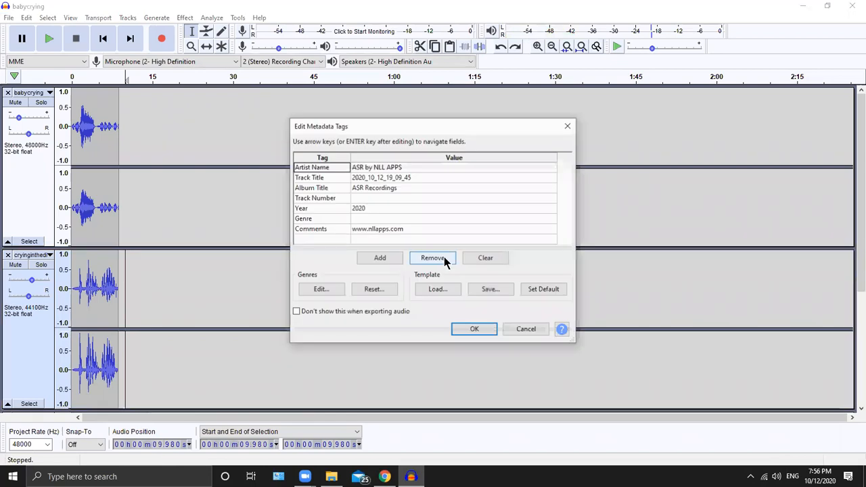
{"action": "left_click", "coordinate": [490, 334]}
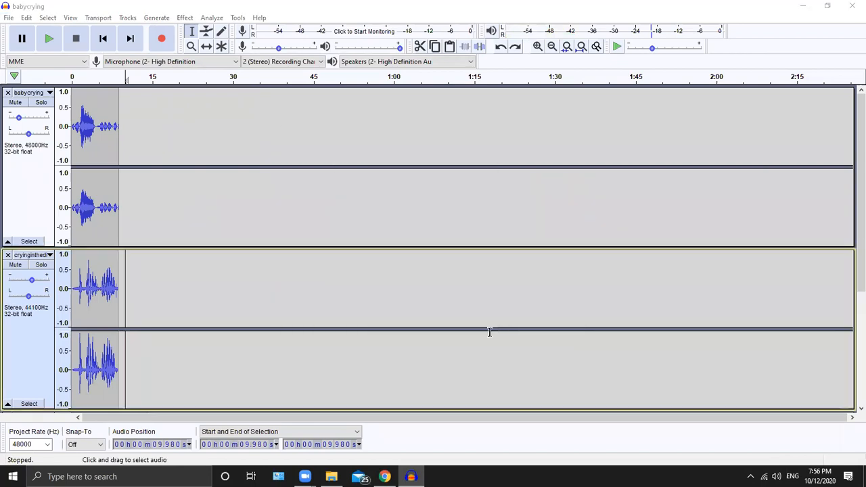
Switch to the desktop, play the exported test.mp3 with the volume raised, and pause it at about 12 s.
{"action": "left_click", "coordinate": [801, 8]}
{"action": "left_click", "coordinate": [798, 8]}
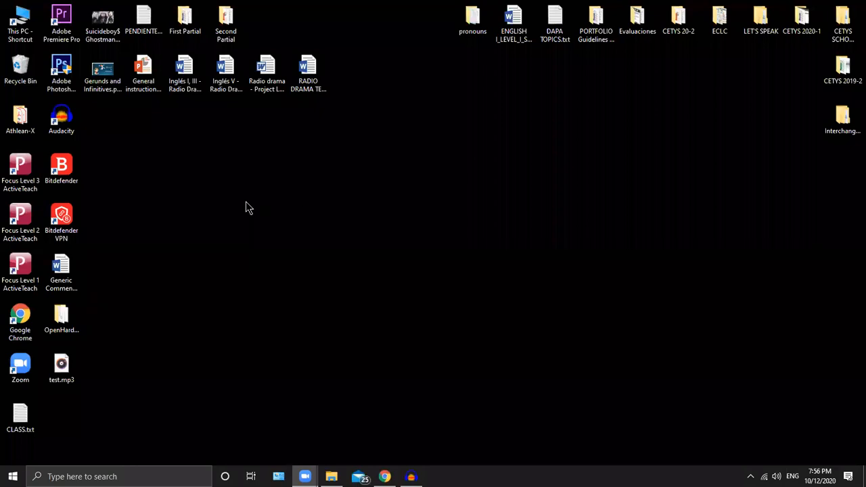
{"action": "double_click", "coordinate": [54, 369]}
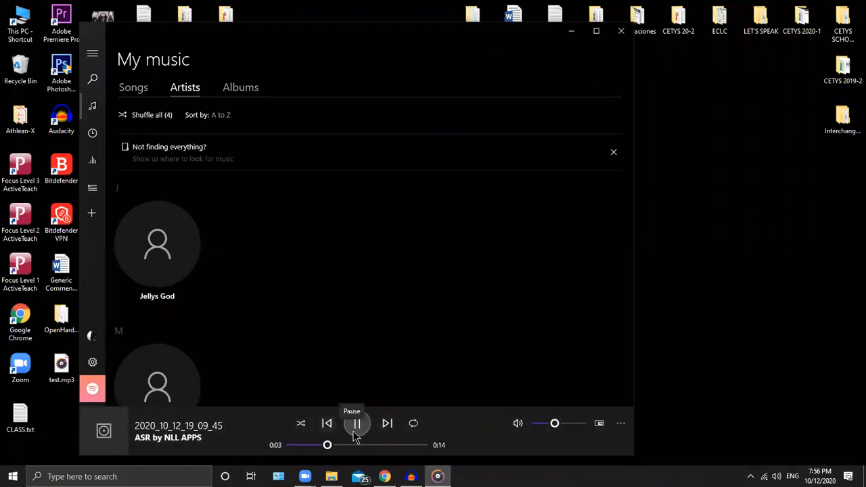
{"action": "key", "text": "XF86AudioRaiseVolume"}
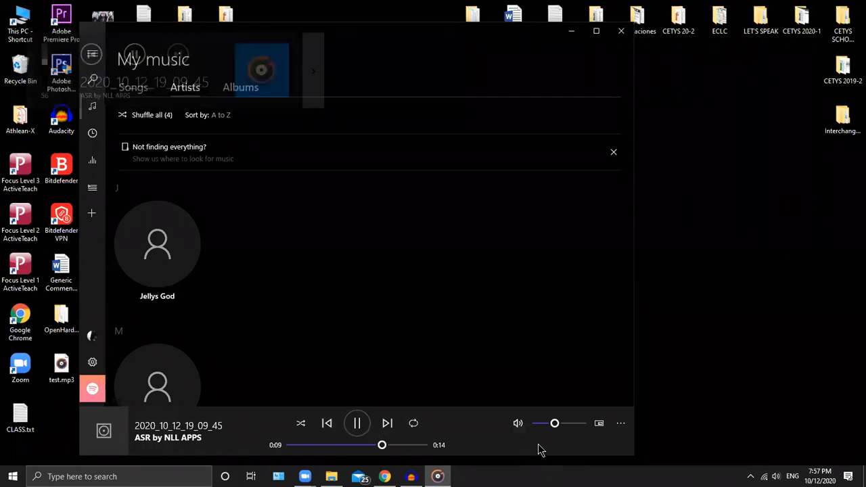
{"action": "left_click", "coordinate": [357, 424]}
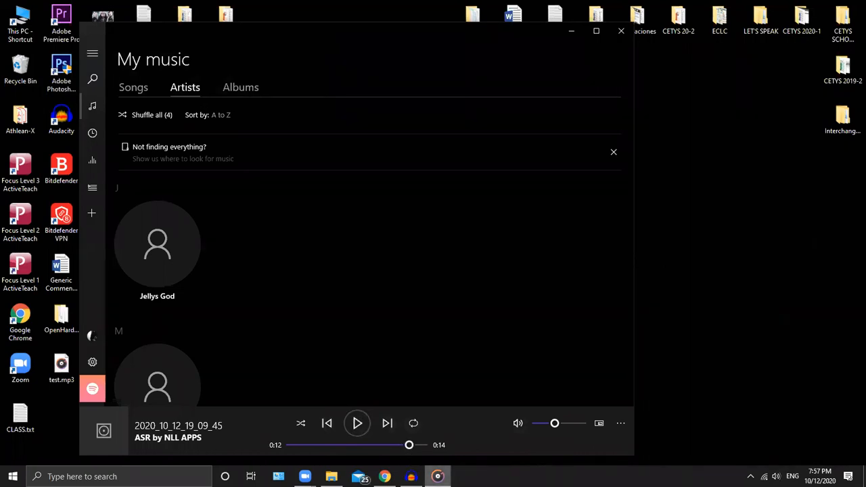
Switch back to the babycrying project in Audacity and look over all its tracks.
{"action": "mouse_move", "coordinate": [421, 476]}
{"action": "left_click", "coordinate": [419, 445]}
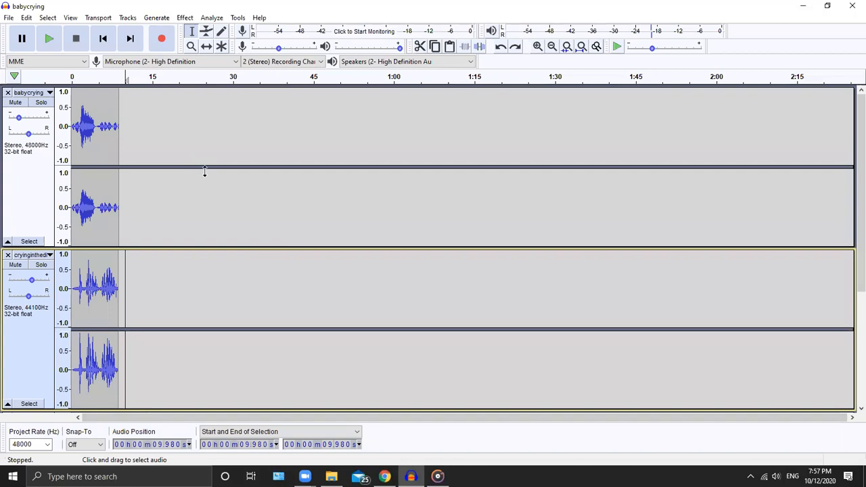
{"action": "scroll", "coordinate": [264, 192], "scroll_direction": "down", "scroll_amount": 2}
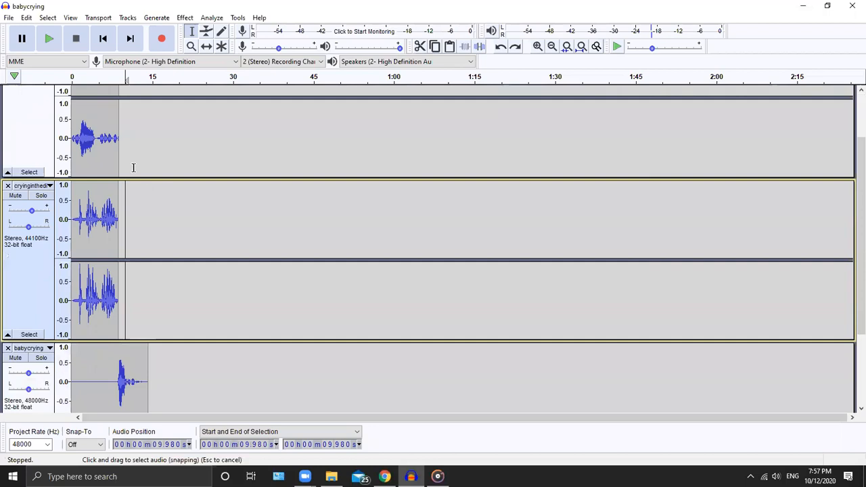
{"action": "scroll", "coordinate": [132, 142], "scroll_direction": "down", "scroll_amount": 3}
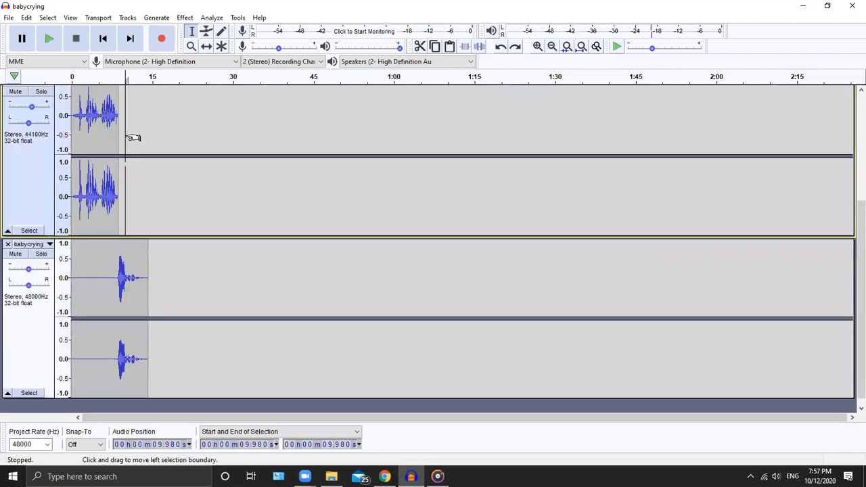
{"action": "scroll", "coordinate": [136, 149], "scroll_direction": "up", "scroll_amount": 5}
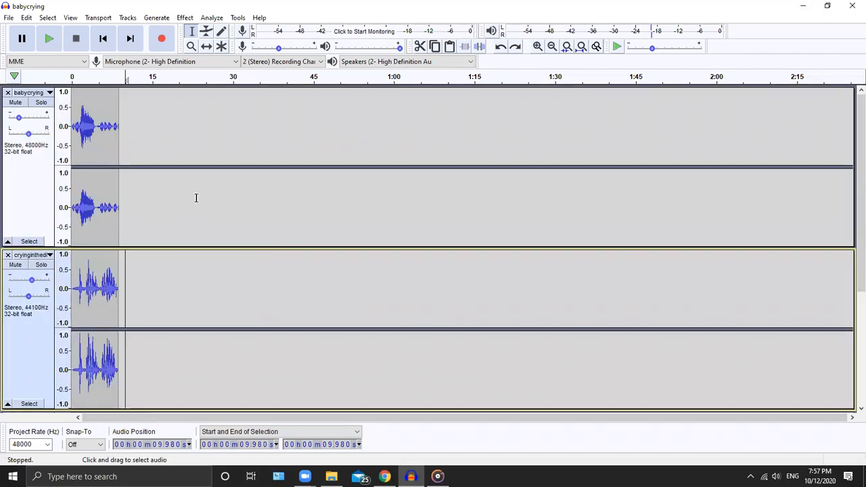
{"action": "scroll", "coordinate": [197, 197], "scroll_direction": "down", "scroll_amount": 6}
{"action": "scroll", "coordinate": [246, 165], "scroll_direction": "up", "scroll_amount": 6}
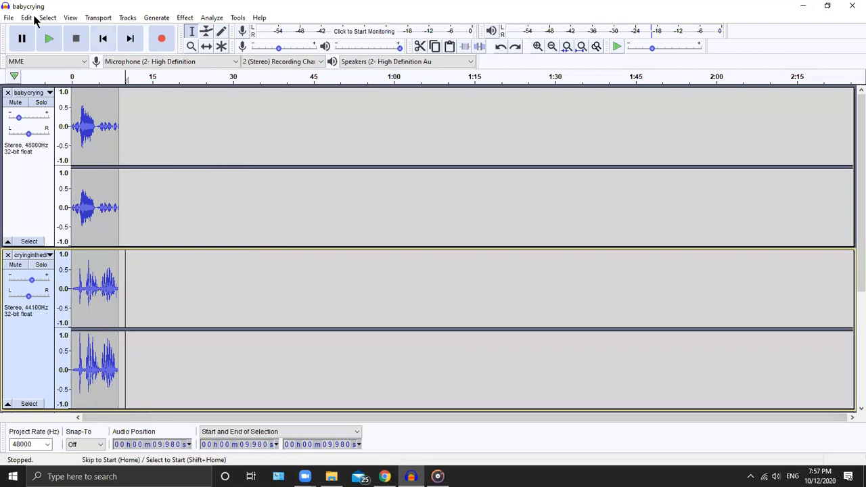
{"action": "scroll", "coordinate": [119, 151], "scroll_direction": "down", "scroll_amount": 5}
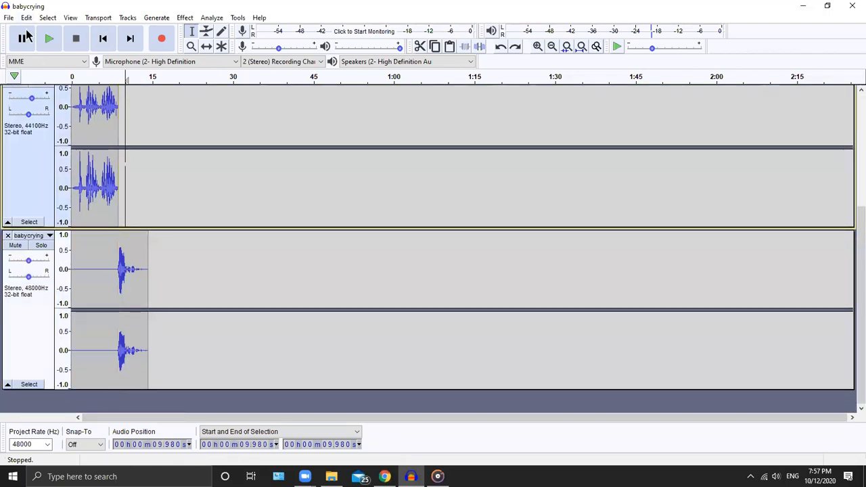
Create a new project and import test.mp3 from the Desktop into it.
{"action": "left_click", "coordinate": [10, 18]}
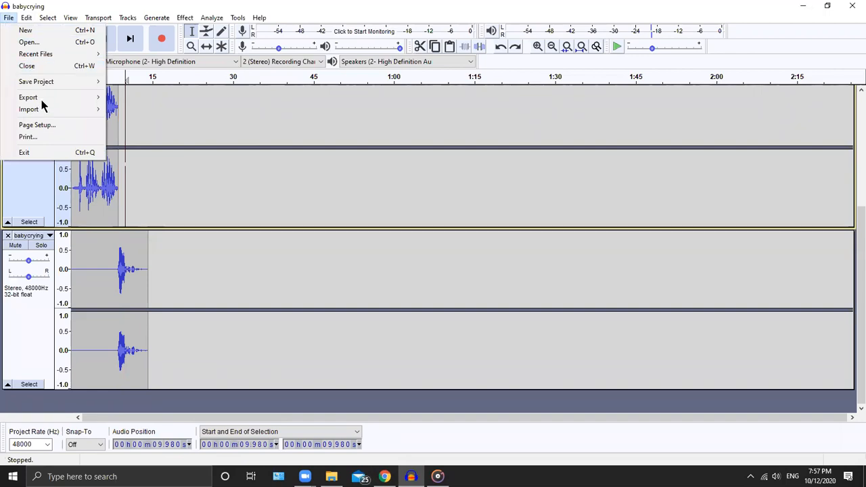
{"action": "left_click", "coordinate": [44, 34]}
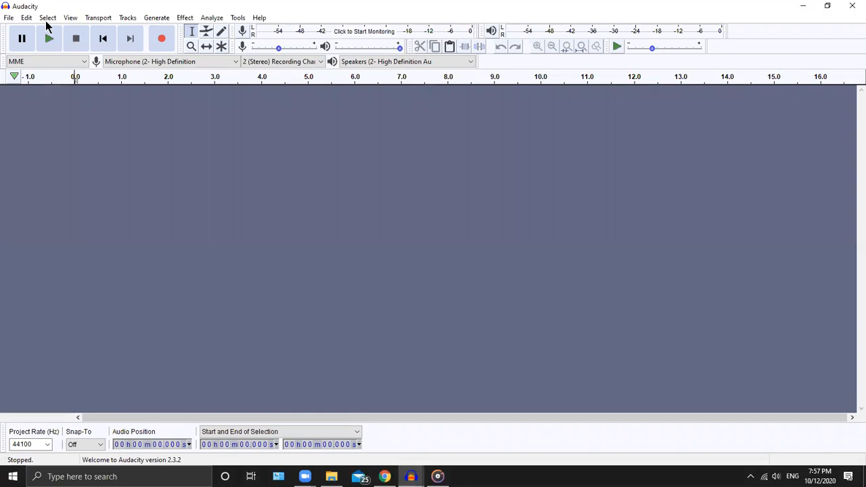
{"action": "left_click", "coordinate": [11, 18]}
{"action": "mouse_move", "coordinate": [48, 112]}
{"action": "left_click", "coordinate": [126, 115]}
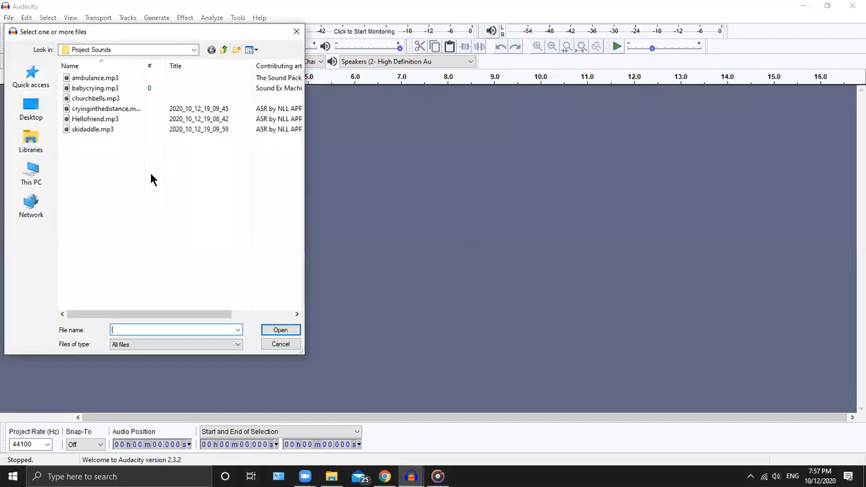
{"action": "left_click", "coordinate": [34, 113]}
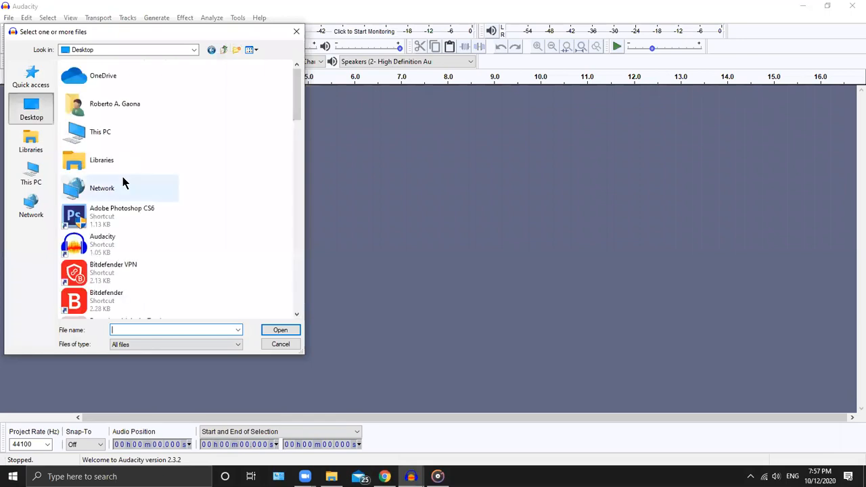
{"action": "key", "text": "t"}
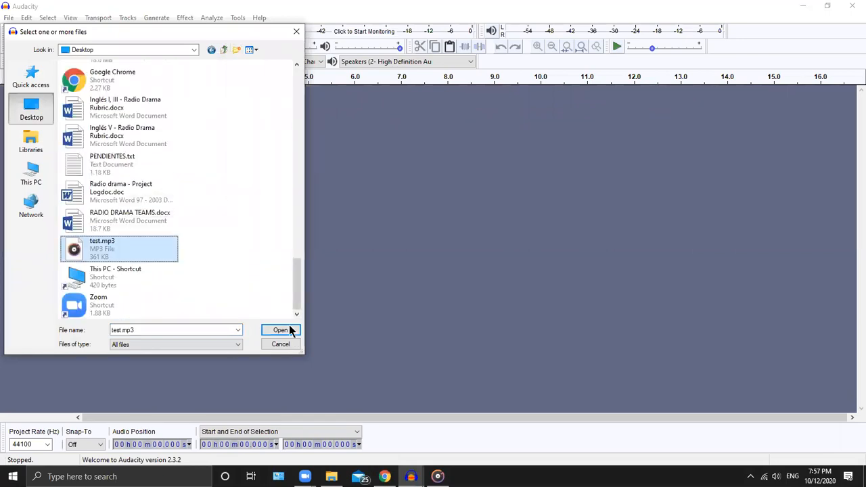
{"action": "left_click", "coordinate": [288, 330]}
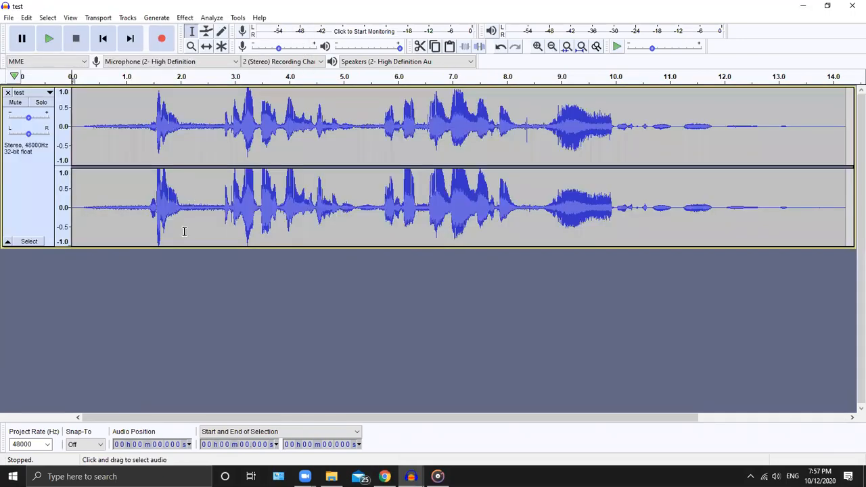
Play the imported test track from the start and pause it at about 5 s.
{"action": "left_click", "coordinate": [48, 39]}
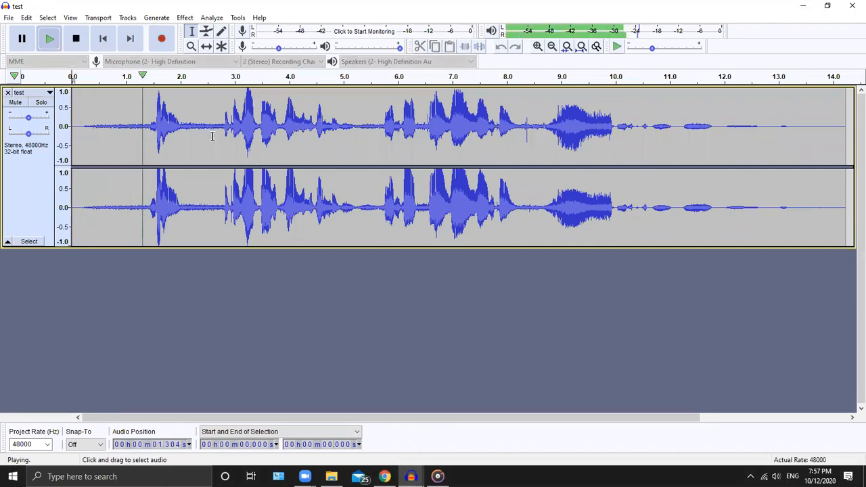
{"action": "left_click", "coordinate": [22, 40]}
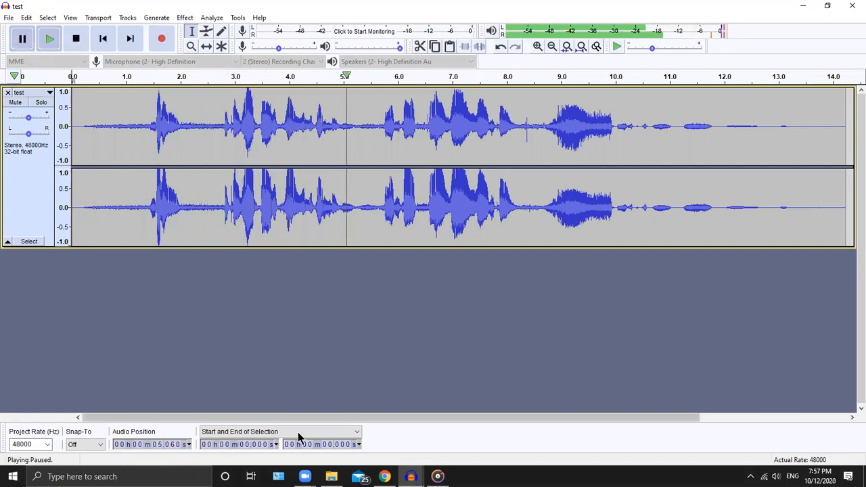
{"action": "left_click_drag", "start_coordinate": [500, 419], "coordinate": [223, 416]}
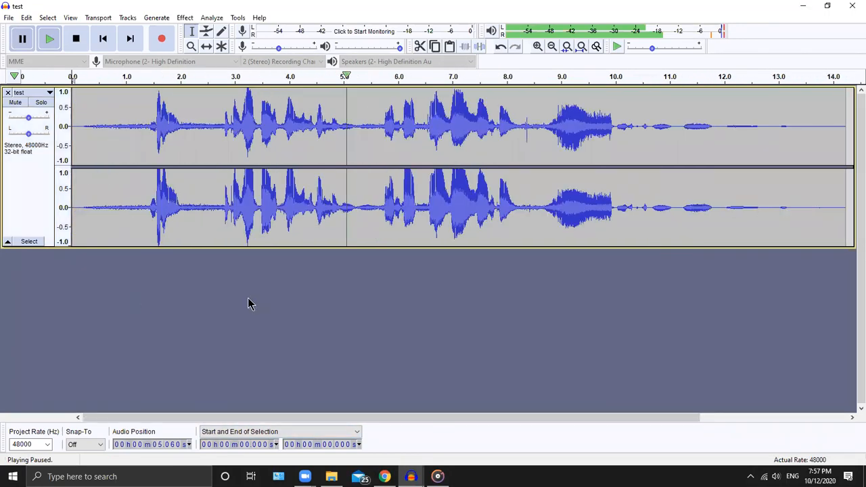
{"action": "mouse_move", "coordinate": [285, 419]}
{"action": "left_mouse_down"}
{"action": "mouse_move", "coordinate": [470, 416]}
{"action": "mouse_move", "coordinate": [276, 413]}
{"action": "left_mouse_up"}
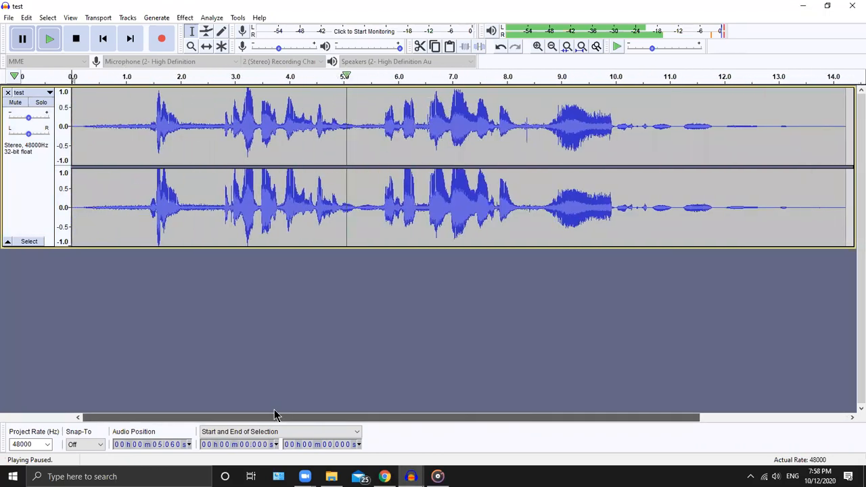
{"action": "left_click", "coordinate": [10, 15]}
{"action": "left_click", "coordinate": [235, 327]}
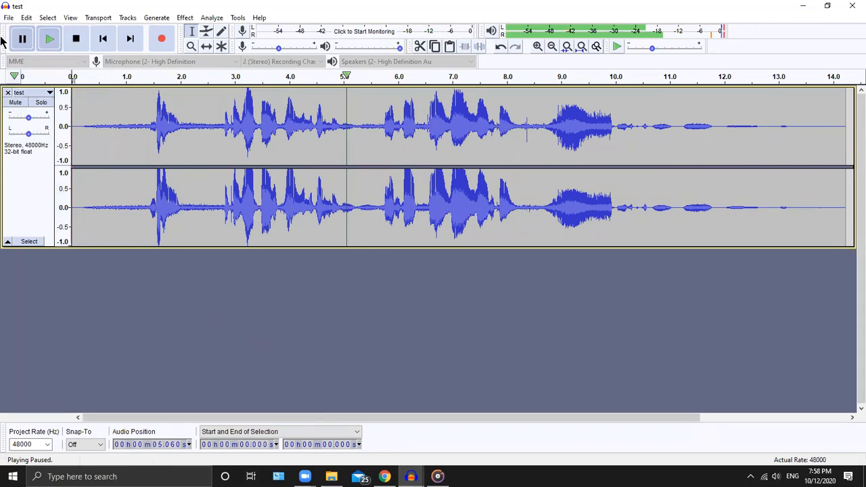
Stop the playback of the test track and create another empty project.
{"action": "left_click", "coordinate": [9, 17]}
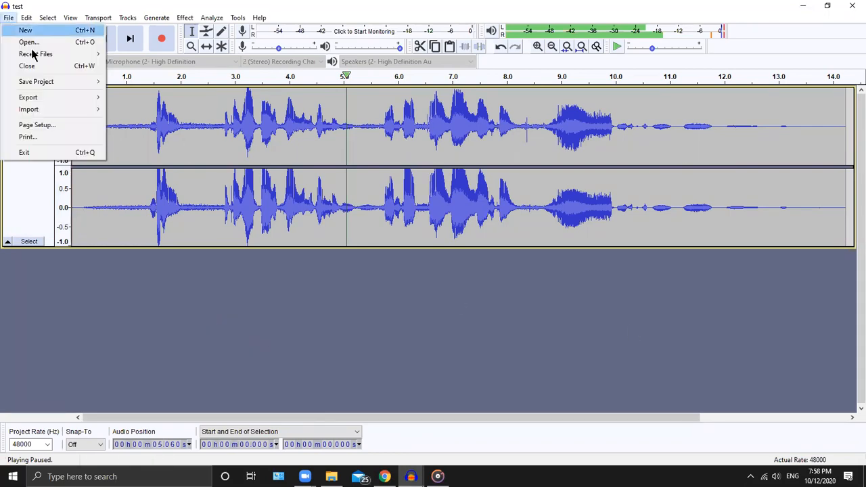
{"action": "mouse_move", "coordinate": [44, 112]}
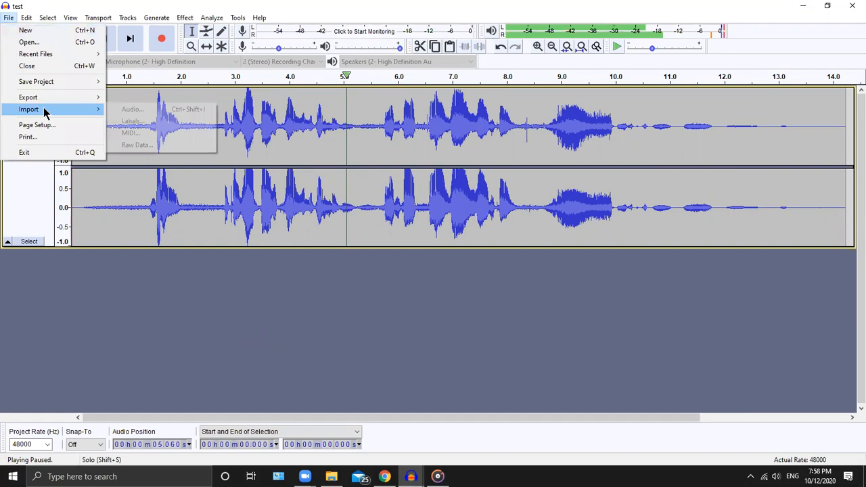
{"action": "left_click", "coordinate": [68, 40]}
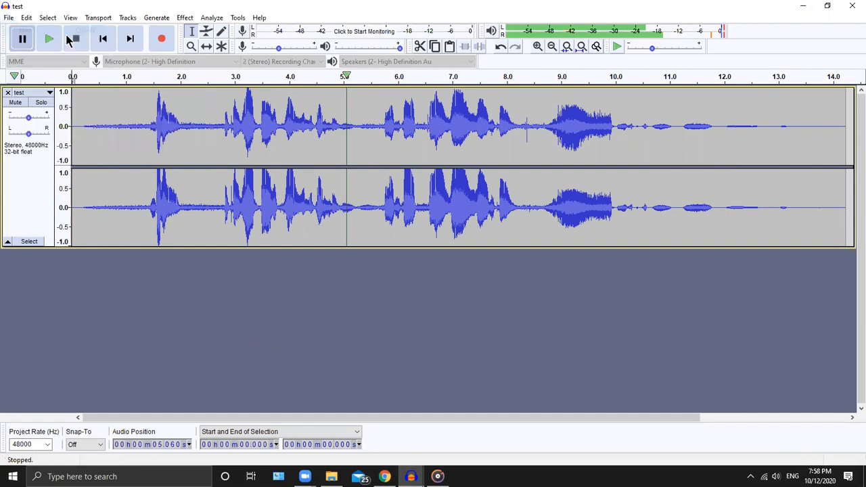
{"action": "key", "text": "ctrl+n"}
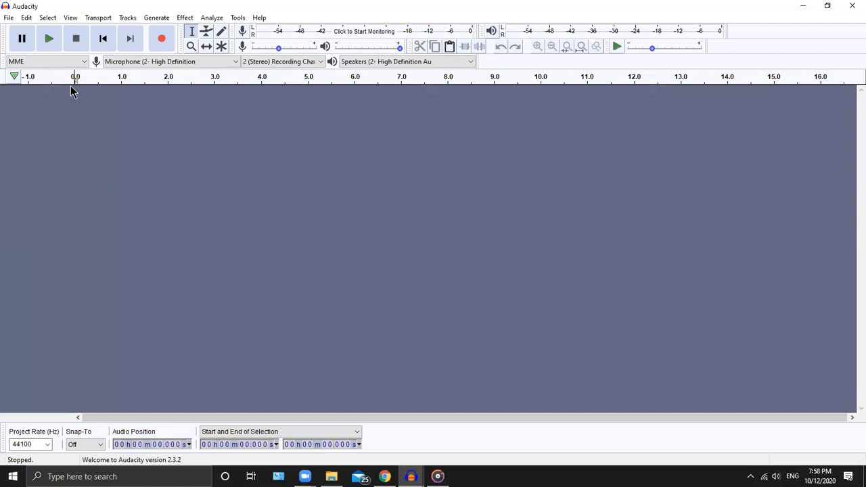
{"action": "left_click", "coordinate": [9, 18]}
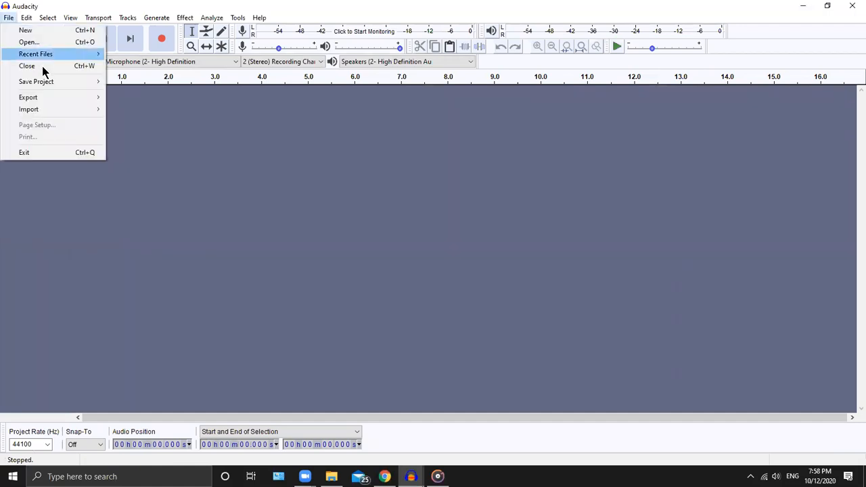
Import ambulance.mp3 and skidaddle.mp3 together from the Project Sounds folder in Downloads into the empty project.
{"action": "mouse_move", "coordinate": [77, 113]}
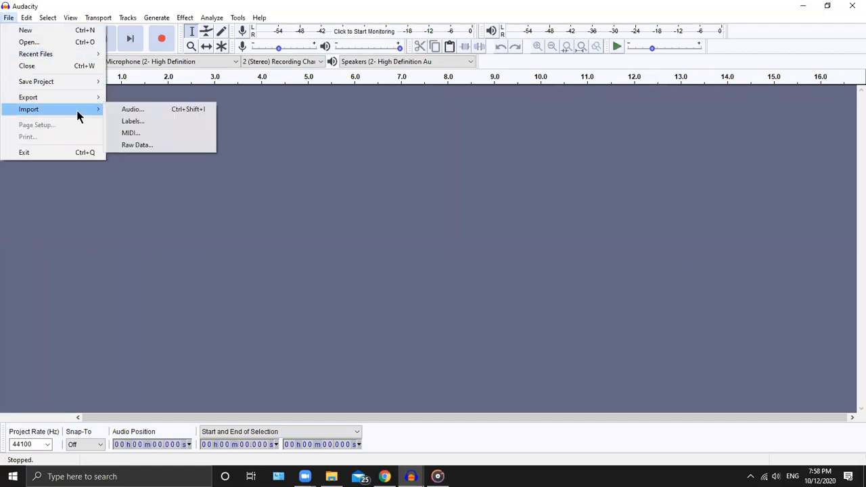
{"action": "left_click", "coordinate": [116, 112]}
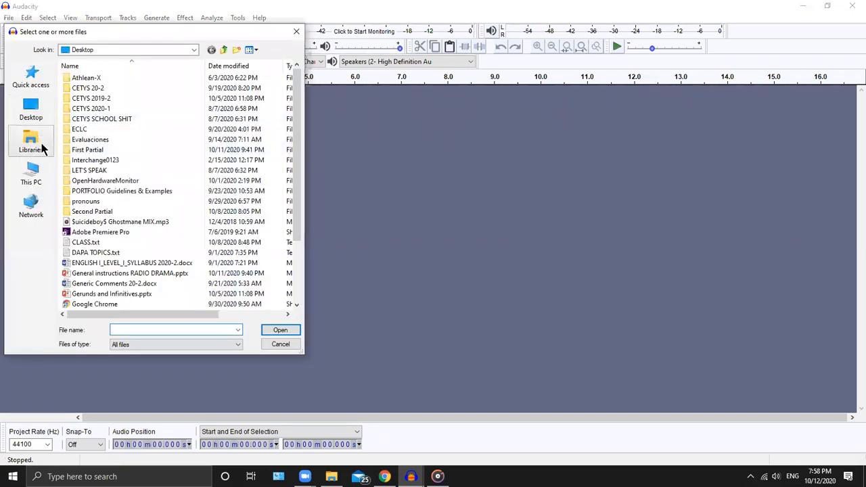
{"action": "left_click", "coordinate": [38, 179]}
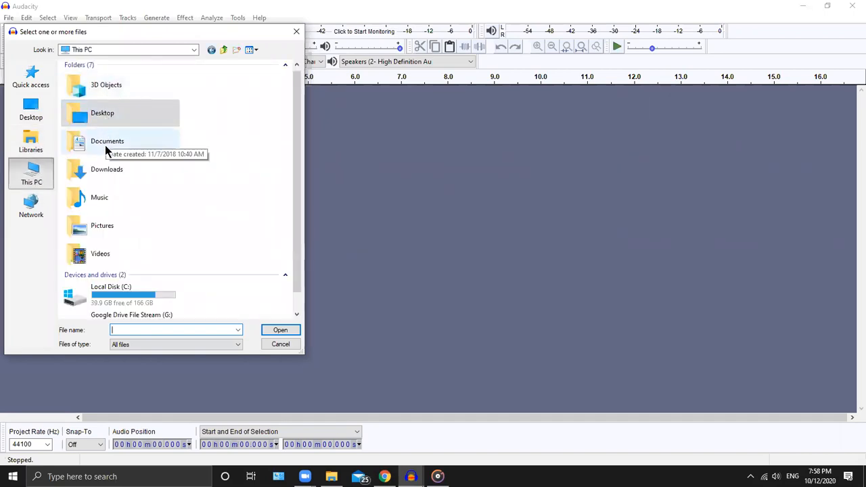
{"action": "left_click", "coordinate": [106, 170]}
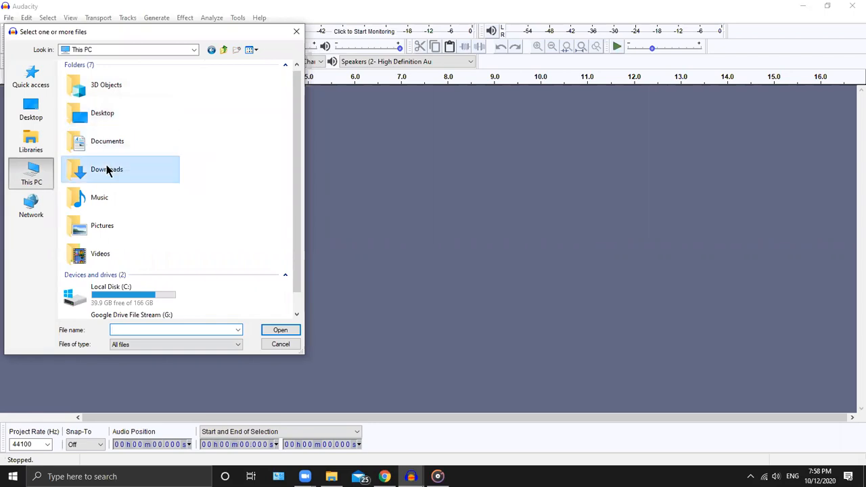
{"action": "double_click", "coordinate": [106, 169]}
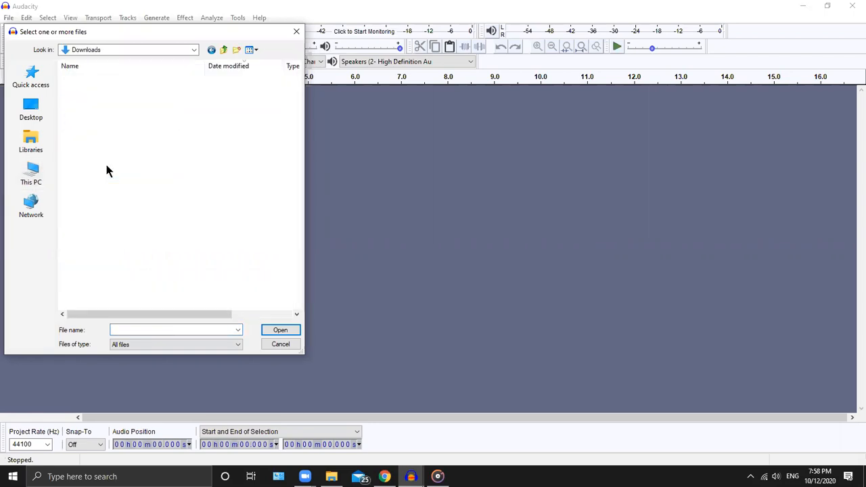
{"action": "double_click", "coordinate": [111, 101]}
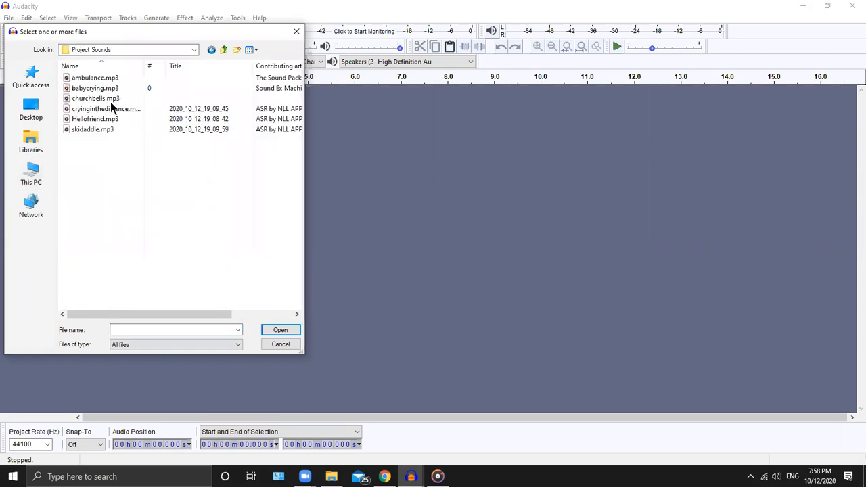
{"action": "left_click", "coordinate": [110, 87]}
{"action": "left_click", "coordinate": [109, 79]}
{"action": "left_click", "coordinate": [100, 130], "text": "ctrl"}
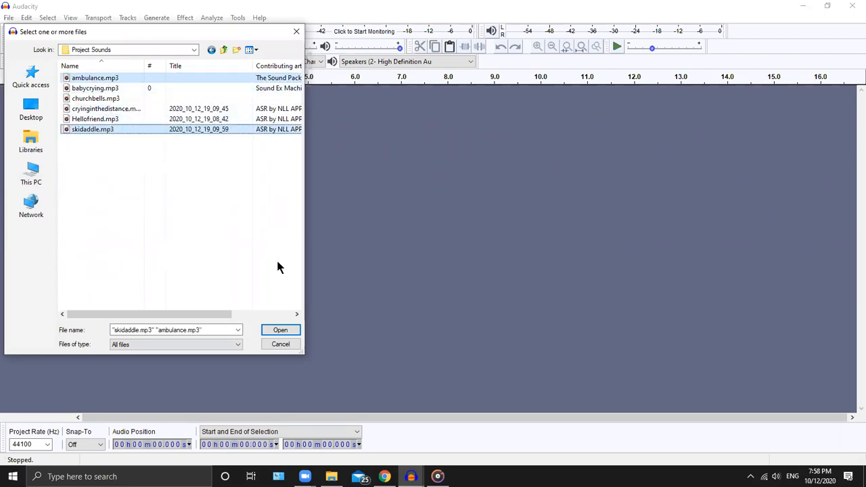
{"action": "left_click", "coordinate": [279, 330]}
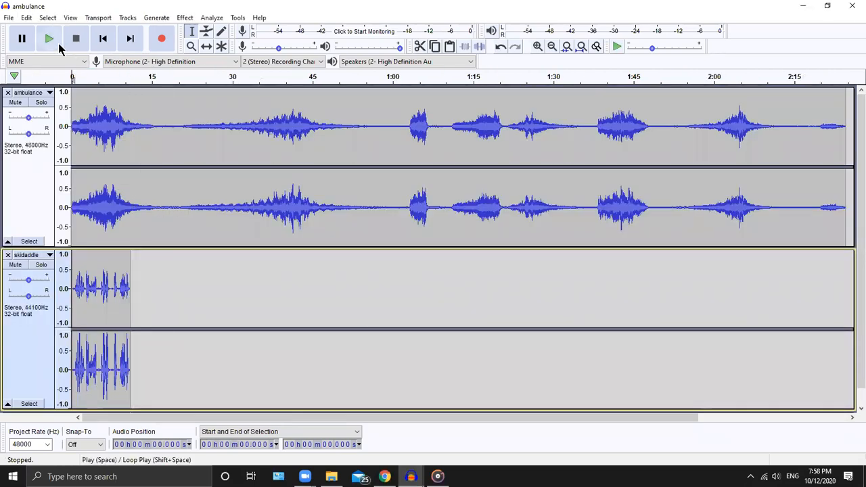
Play both tracks from the start, pause at about 9 s, and lower the ambulance track's gain well below its default.
{"action": "left_click", "coordinate": [50, 39]}
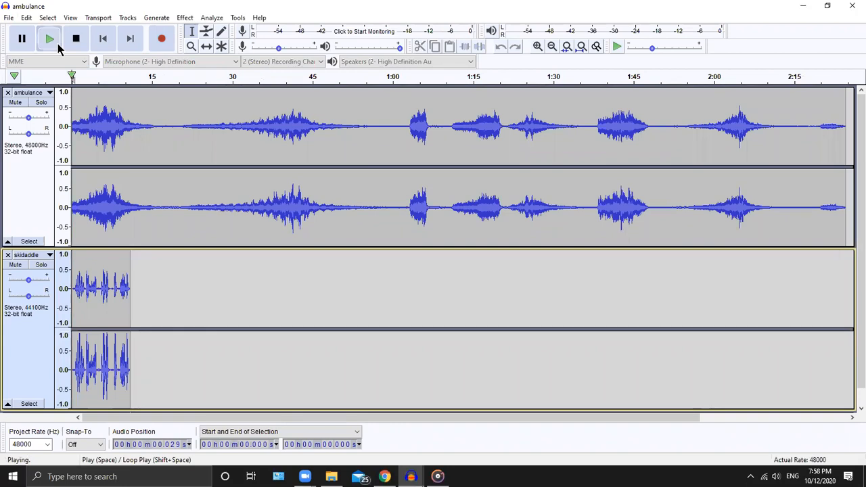
{"action": "left_click", "coordinate": [23, 39]}
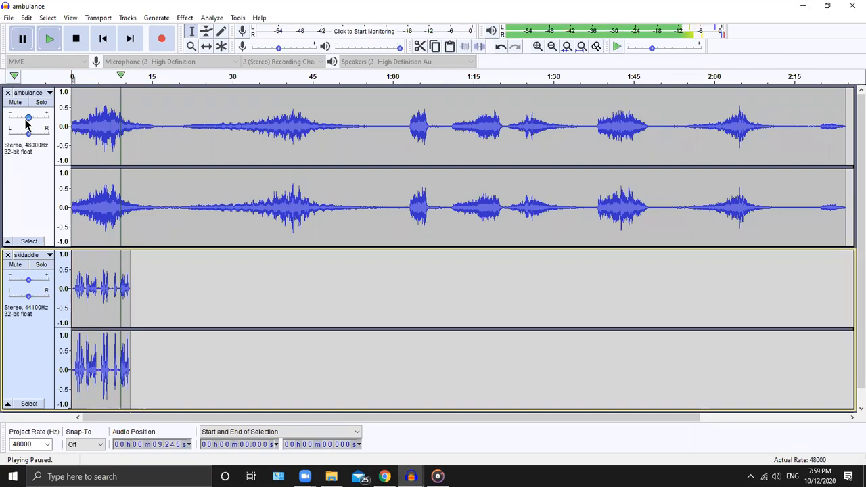
{"action": "left_click_drag", "start_coordinate": [25, 118], "coordinate": [19, 119]}
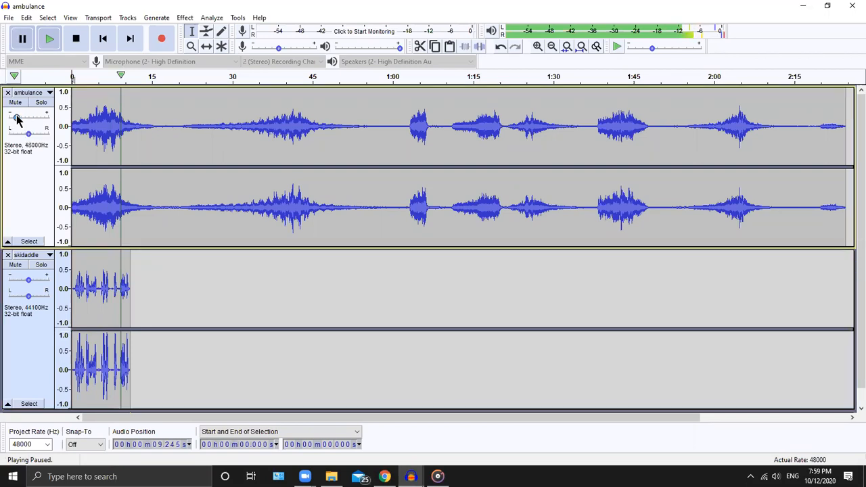
{"action": "left_click", "coordinate": [21, 118]}
{"action": "left_click_drag", "start_coordinate": [20, 119], "coordinate": [17, 119]}
Delete the ambulance audio from about 11.6 s to its end, just past the end of the skidaddle clip.
{"action": "left_click", "coordinate": [212, 301]}
{"action": "left_click", "coordinate": [146, 190]}
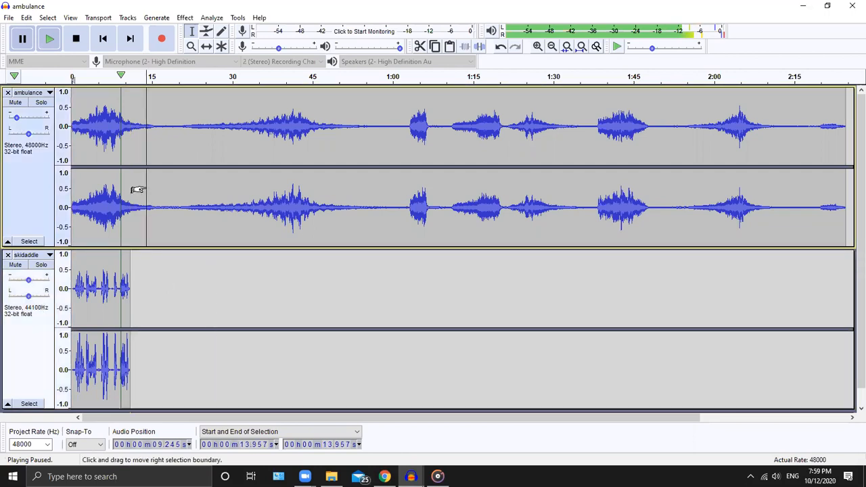
{"action": "left_click", "coordinate": [138, 194]}
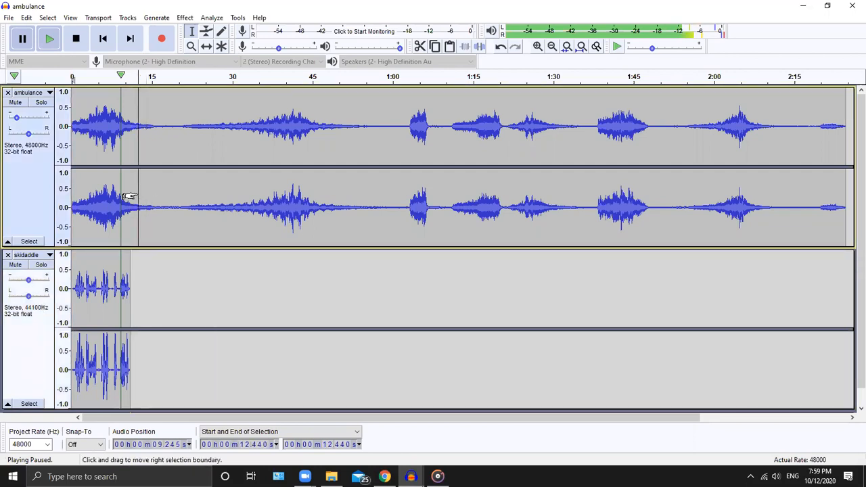
{"action": "left_click_drag", "start_coordinate": [134, 194], "coordinate": [846, 215]}
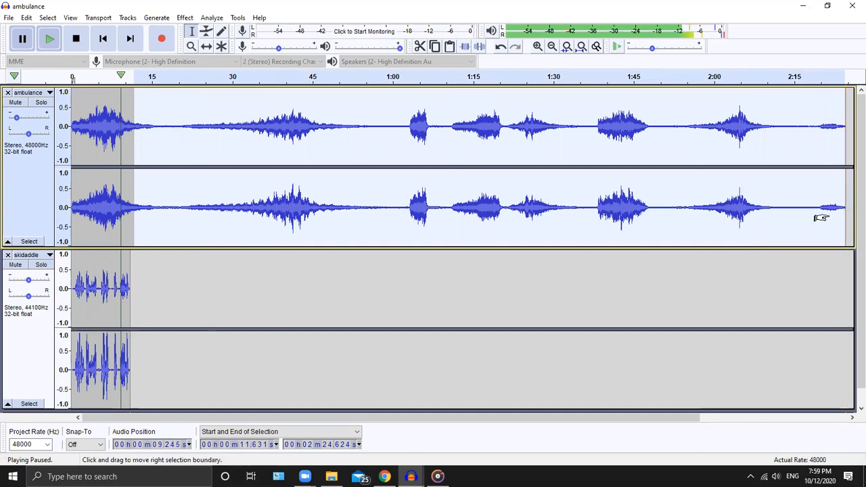
{"action": "key", "text": "Delete"}
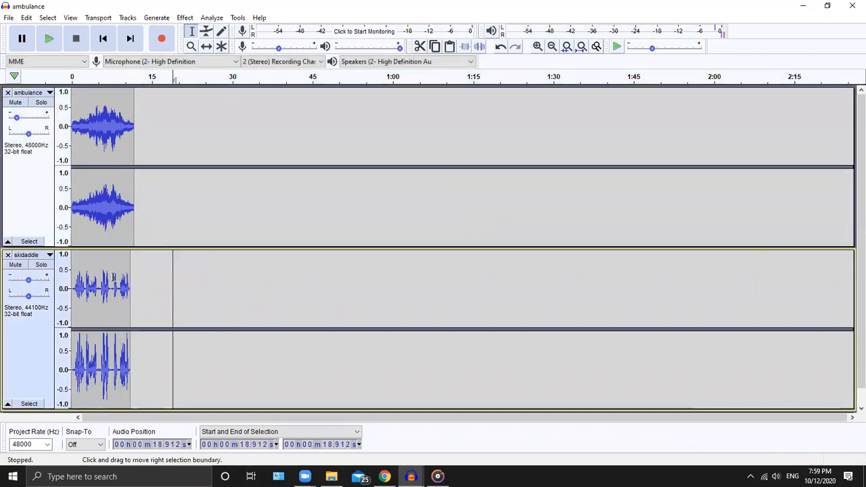
{"action": "left_click", "coordinate": [105, 280]}
{"action": "left_click", "coordinate": [112, 201]}
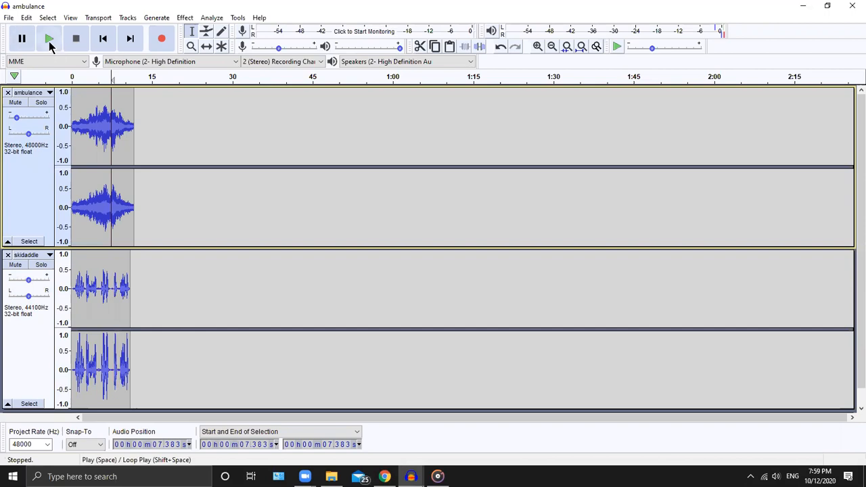
Export the mix as ambulance.mp3 to the Desktop with the standard MP3 preset, accepting the existing metadata tags.
{"action": "left_click", "coordinate": [9, 19]}
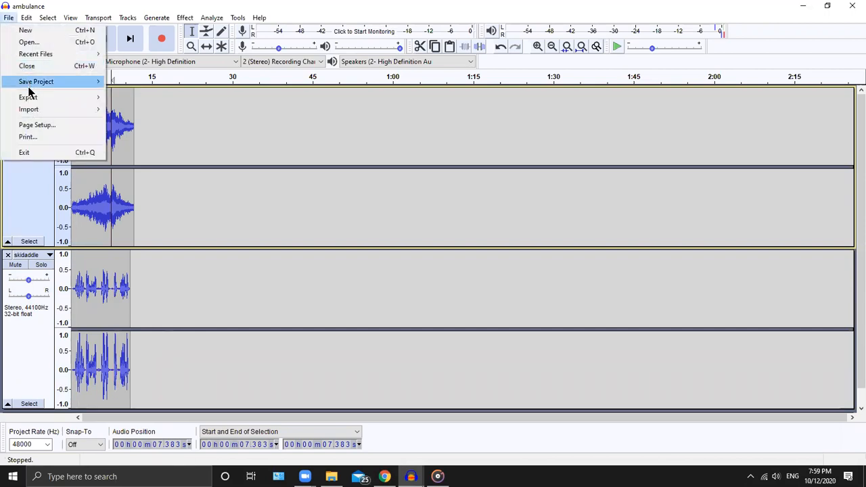
{"action": "mouse_move", "coordinate": [29, 87]}
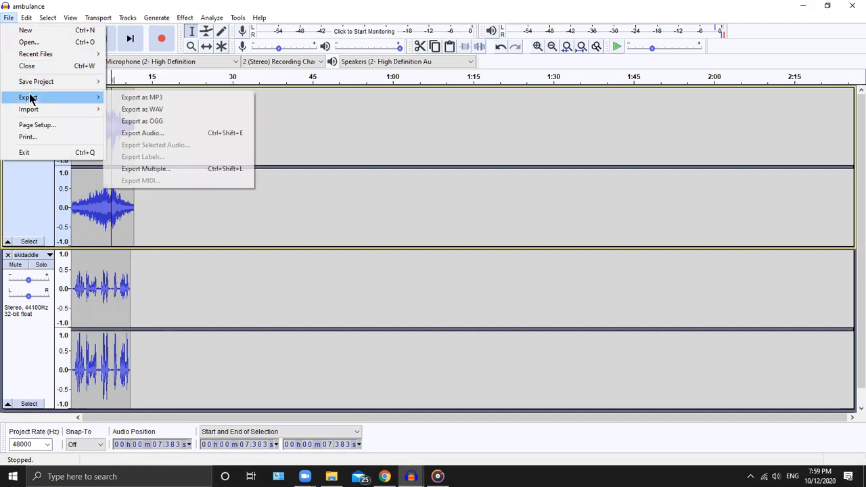
{"action": "left_click", "coordinate": [136, 98]}
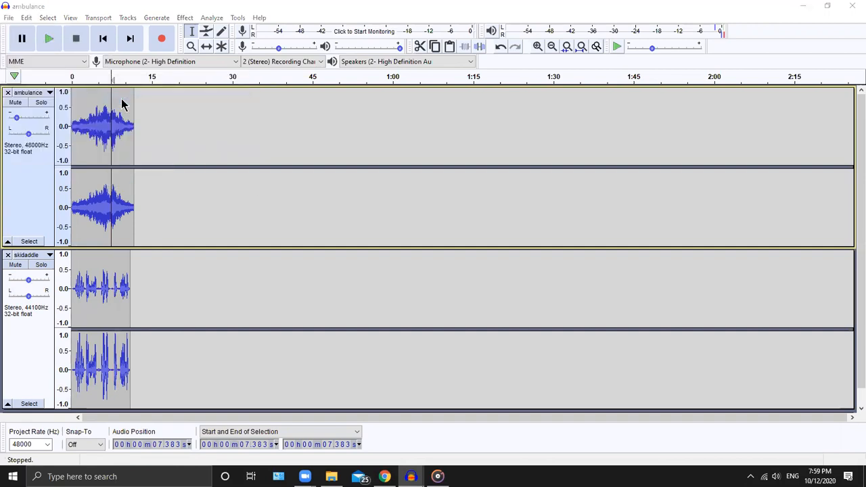
{"action": "left_click", "coordinate": [143, 224]}
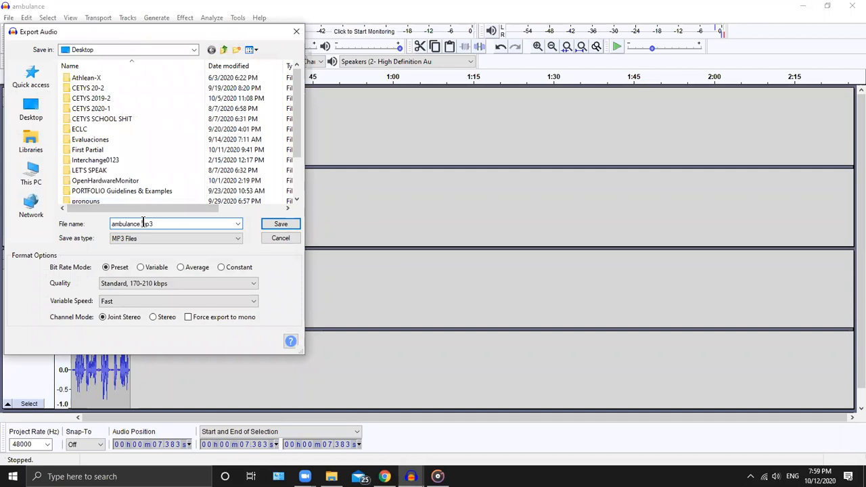
{"action": "left_click_drag", "start_coordinate": [140, 223], "coordinate": [111, 224]}
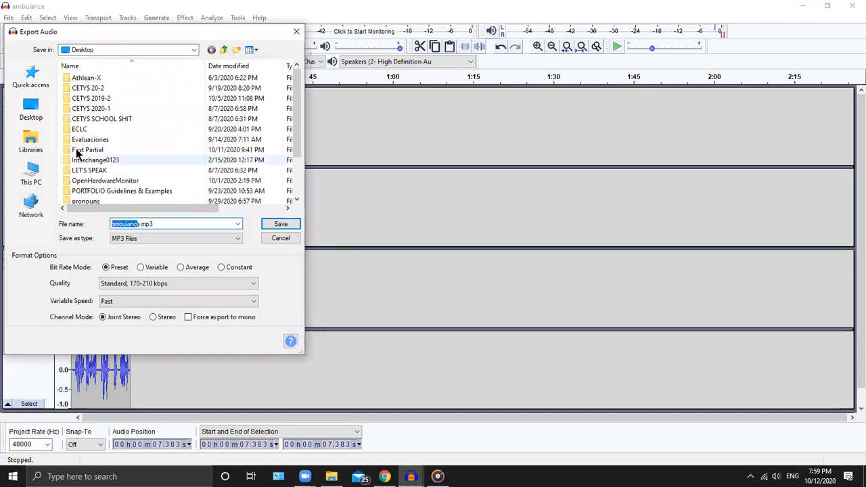
{"action": "left_click", "coordinate": [32, 112]}
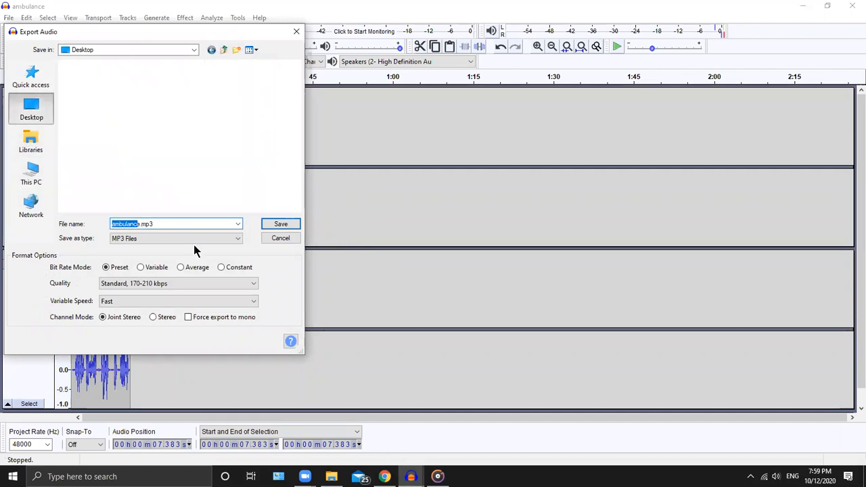
{"action": "left_click", "coordinate": [281, 224]}
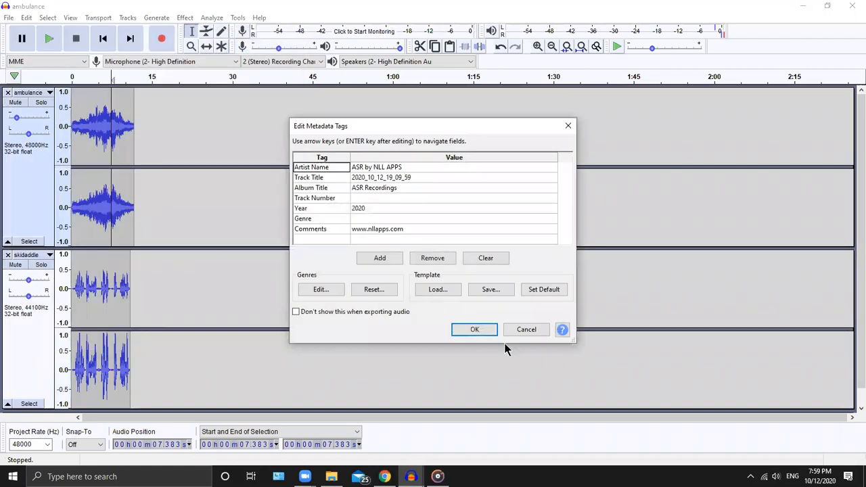
{"action": "left_click", "coordinate": [475, 329]}
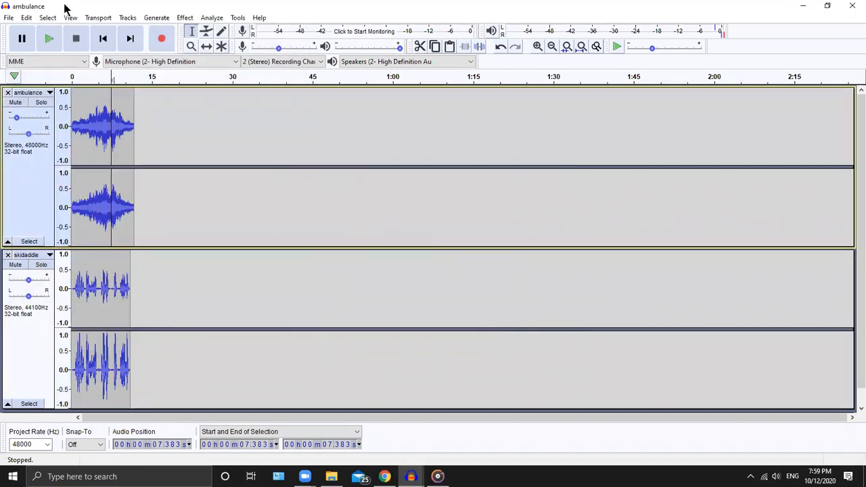
Go to the desktop, play the exported ambulance.mp3 in the music player, pause it at about 7 s, and close the player.
{"action": "left_click", "coordinate": [799, 6]}
{"action": "left_click", "coordinate": [799, 7]}
{"action": "key", "text": "super+d"}
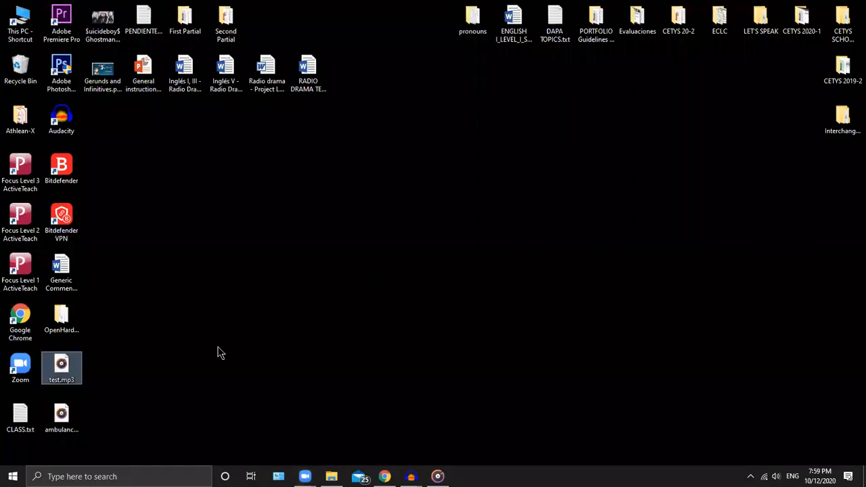
{"action": "double_click", "coordinate": [68, 410]}
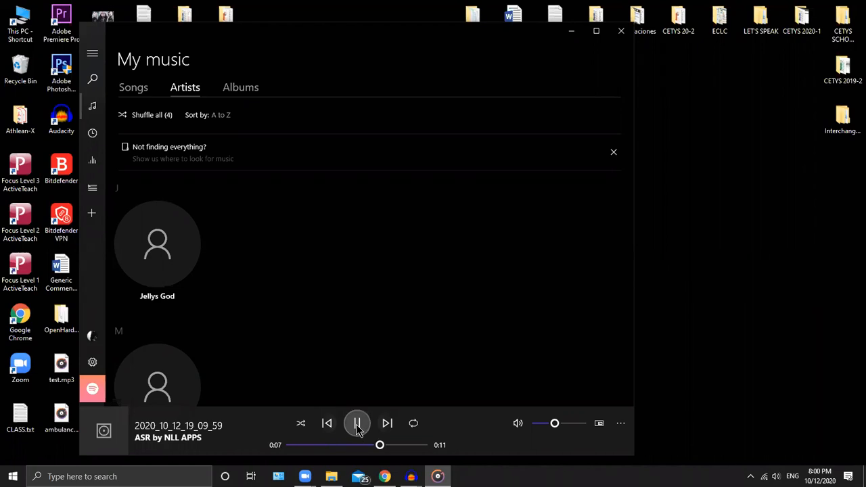
{"action": "left_click", "coordinate": [357, 427]}
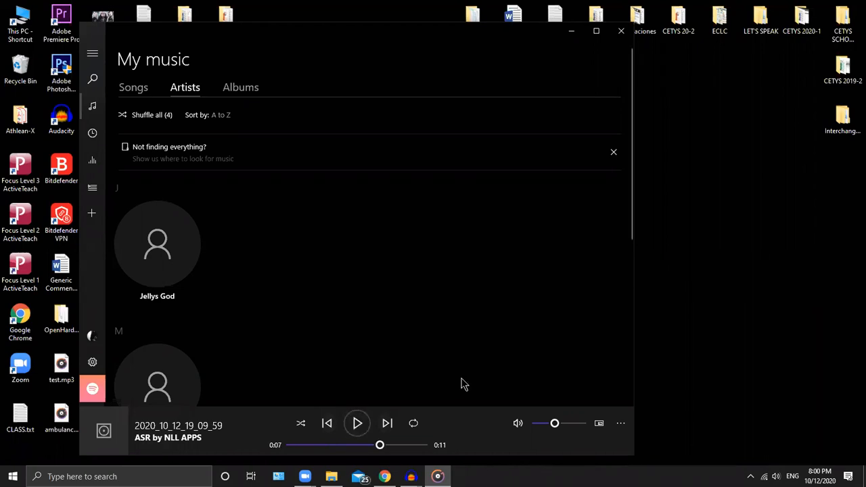
{"action": "left_click", "coordinate": [622, 31]}
Switch to the test project in Audacity and import the exported ambulance.mp3 from the Desktop as a new track.
{"action": "mouse_move", "coordinate": [411, 477]}
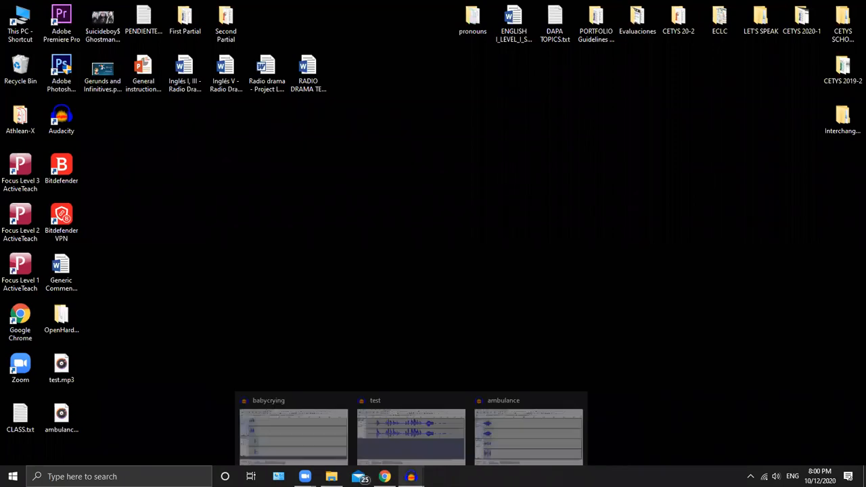
{"action": "left_click", "coordinate": [408, 436]}
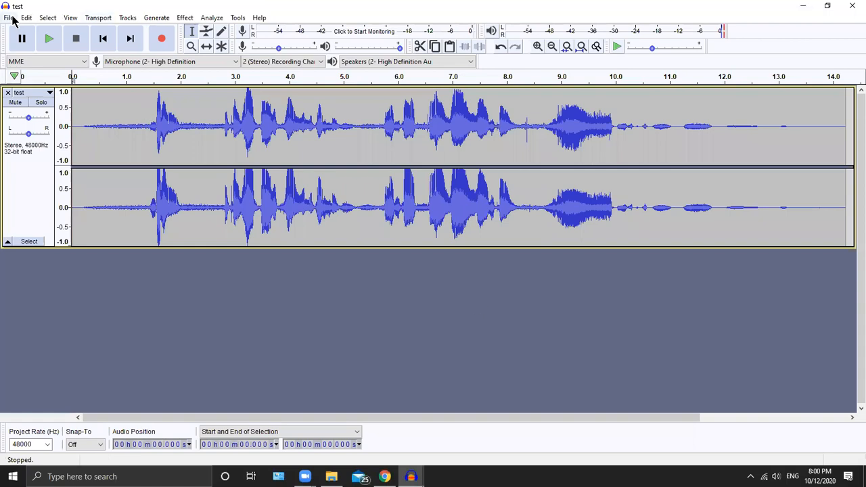
{"action": "left_click", "coordinate": [11, 15]}
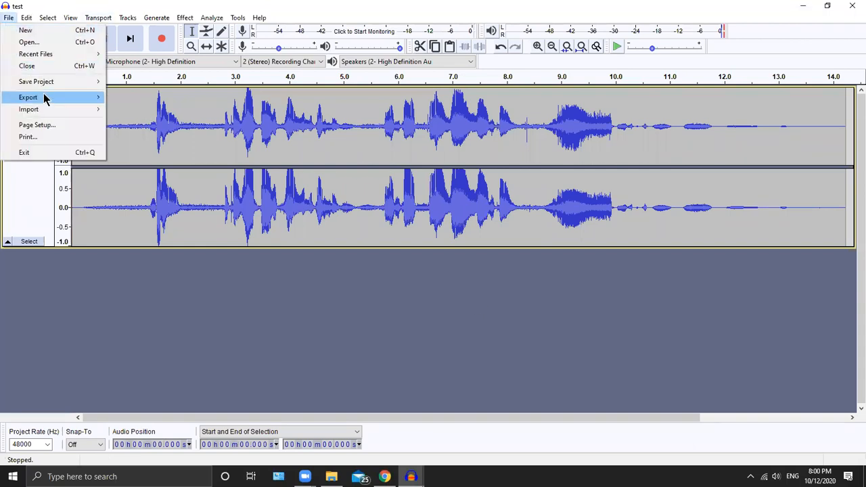
{"action": "mouse_move", "coordinate": [58, 110]}
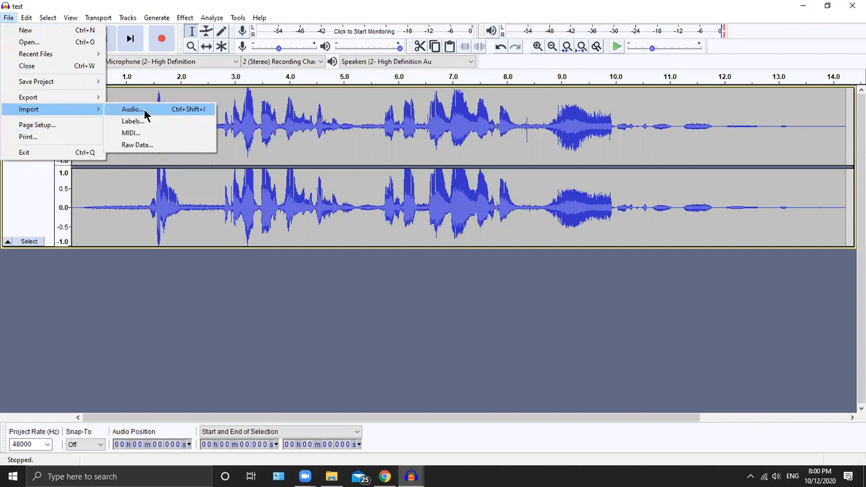
{"action": "left_click", "coordinate": [141, 110]}
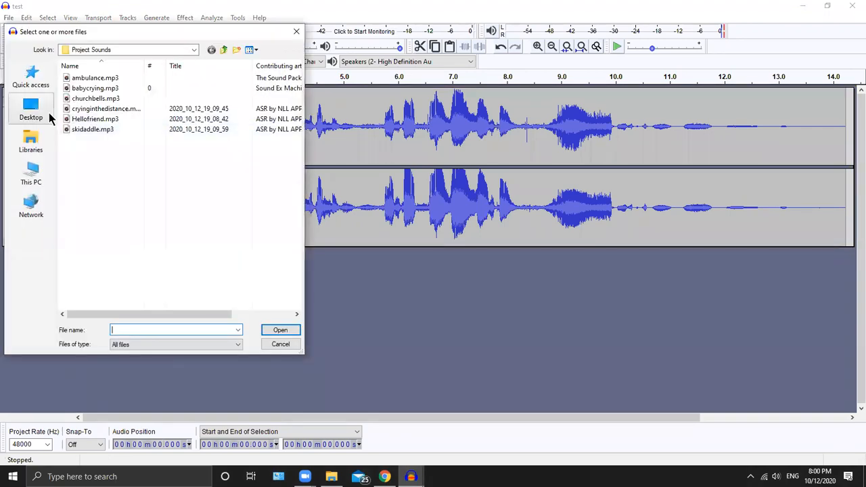
{"action": "scroll", "coordinate": [128, 152], "scroll_direction": "down", "scroll_amount": 5}
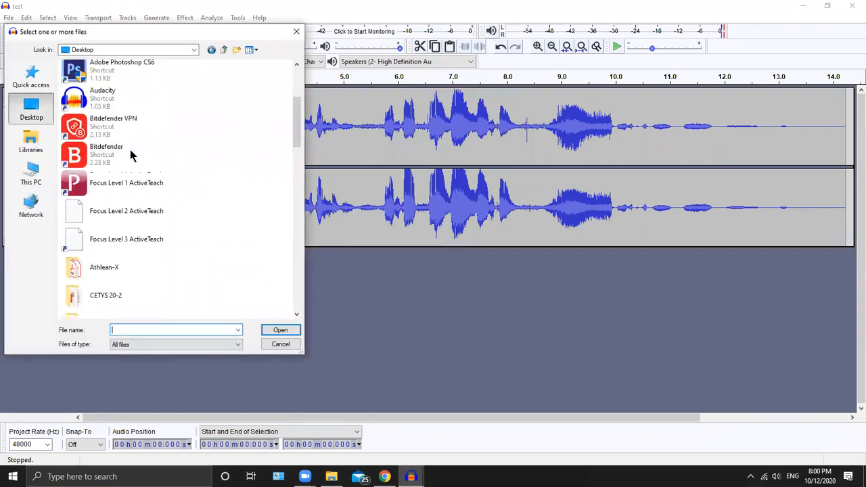
{"action": "scroll", "coordinate": [129, 155], "scroll_direction": "down", "scroll_amount": 10}
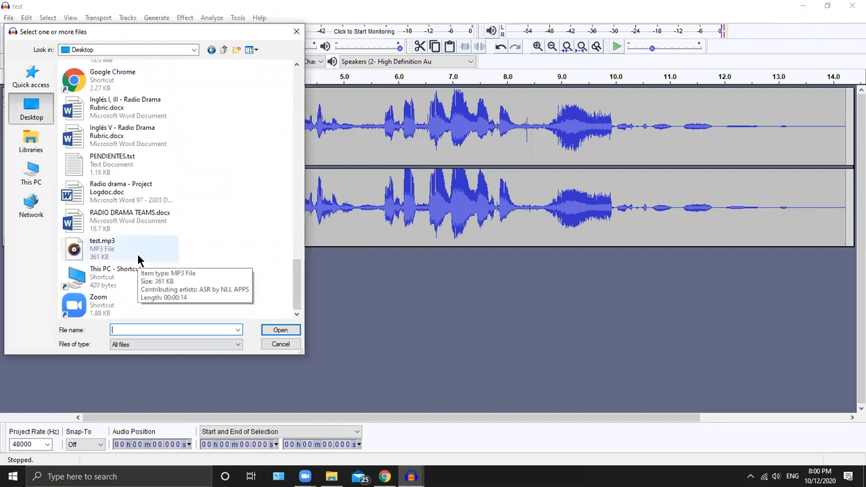
{"action": "scroll", "coordinate": [137, 255], "scroll_direction": "up", "scroll_amount": 4}
{"action": "left_click", "coordinate": [142, 175]}
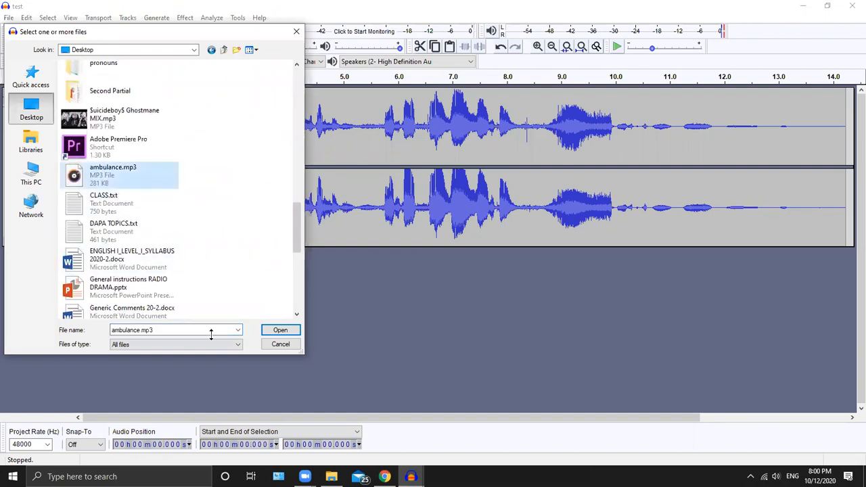
{"action": "left_click", "coordinate": [280, 330]}
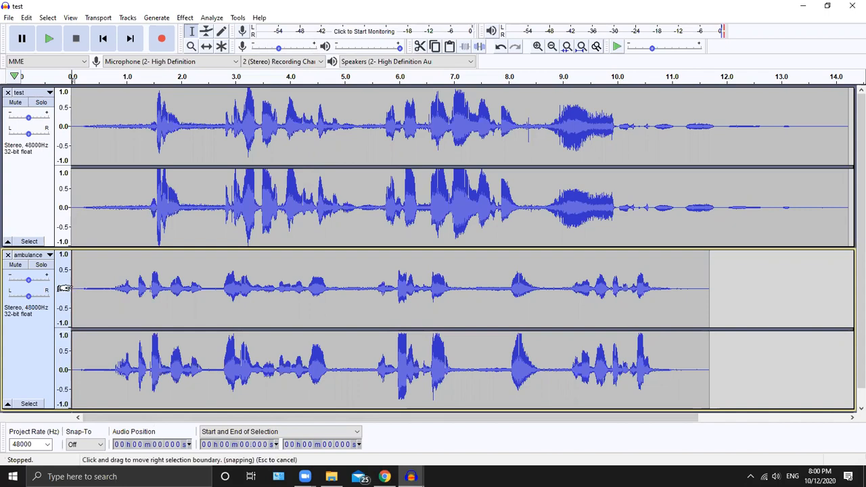
Cut the imported ambulance track's audio from about 0.05 s to its end.
{"action": "left_click_drag", "start_coordinate": [74, 290], "coordinate": [700, 344]}
{"action": "key", "text": "Delete"}
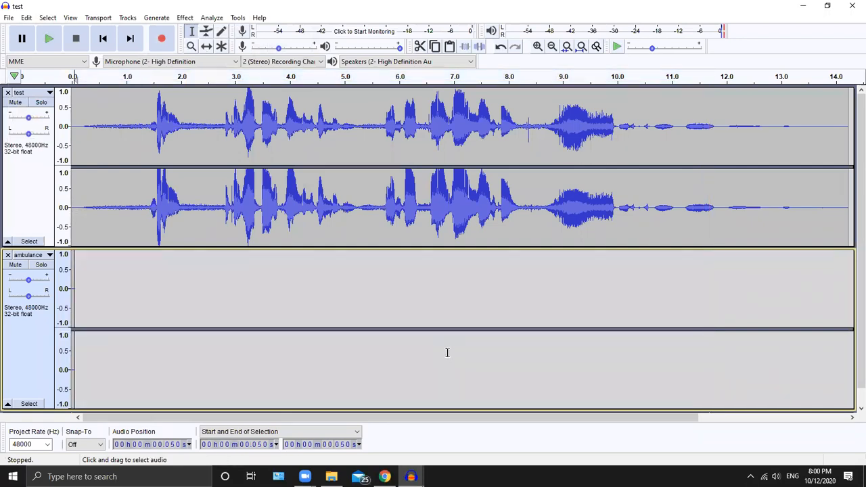
{"action": "key", "text": "ctrl+z"}
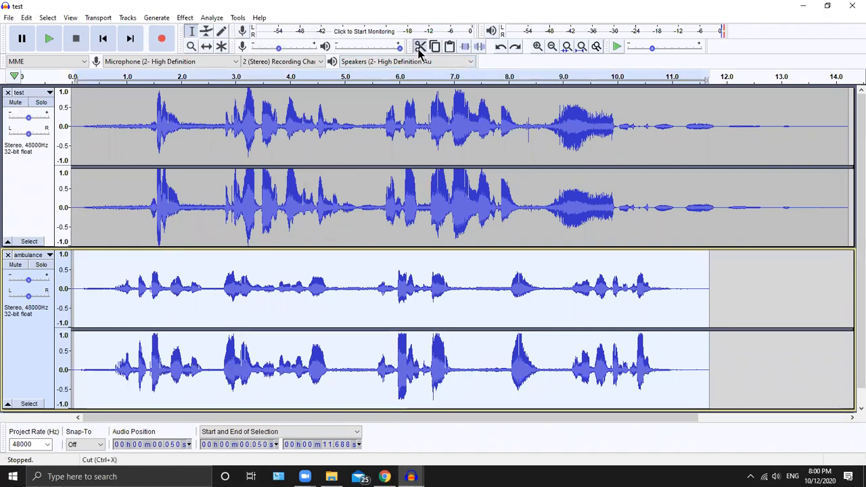
{"action": "left_click", "coordinate": [420, 49]}
Paste the cut ambulance audio into the test track at about 12.1 s and remove the emptied ambulance track.
{"action": "left_click_drag", "start_coordinate": [341, 420], "coordinate": [679, 429]}
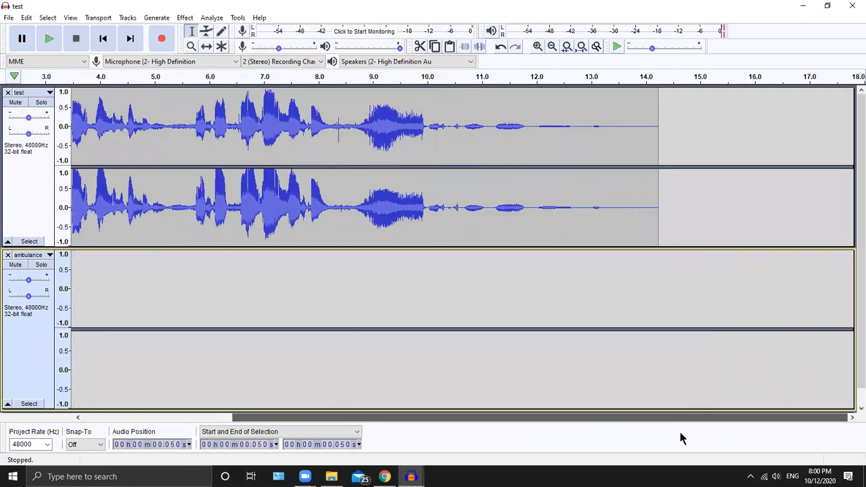
{"action": "left_click", "coordinate": [553, 189]}
{"action": "left_click", "coordinate": [541, 191]}
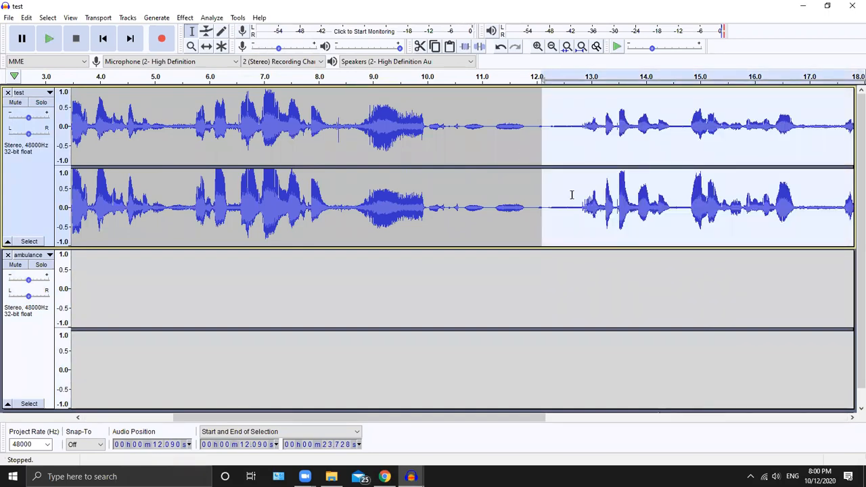
{"action": "left_click_drag", "start_coordinate": [404, 418], "coordinate": [313, 419]}
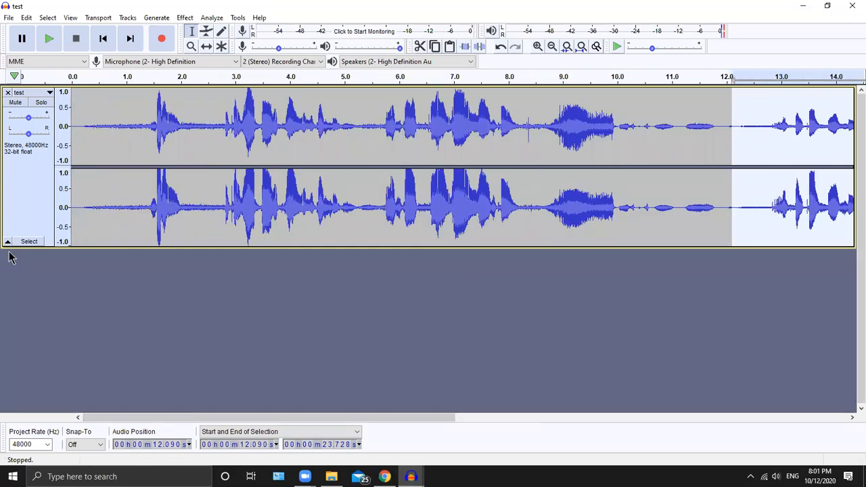
{"action": "left_click", "coordinate": [8, 254]}
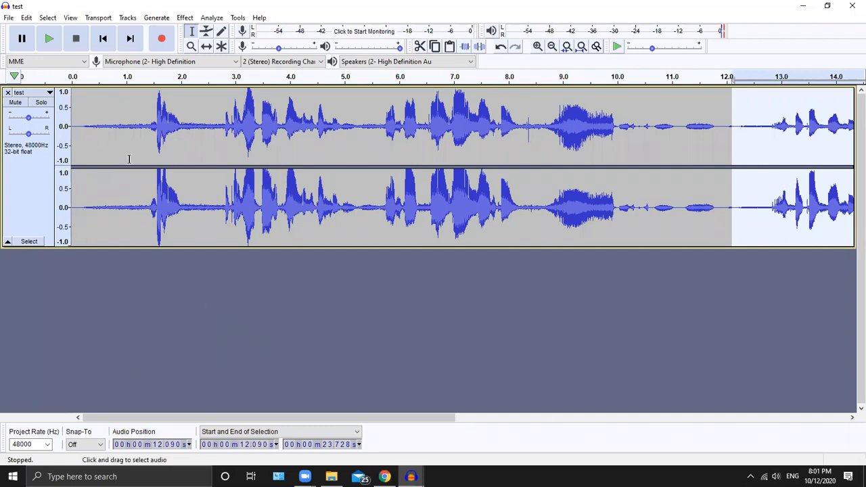
Play the combined test track from near its start and pause at about 20.9 s.
{"action": "left_click_drag", "start_coordinate": [463, 431], "coordinate": [654, 437]}
{"action": "left_click_drag", "start_coordinate": [570, 440], "coordinate": [160, 377]}
{"action": "left_click", "coordinate": [87, 76]}
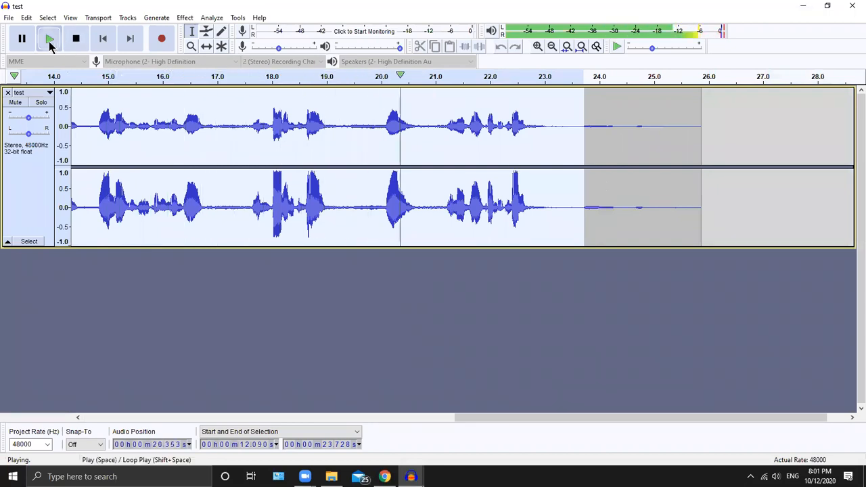
{"action": "left_click", "coordinate": [23, 39]}
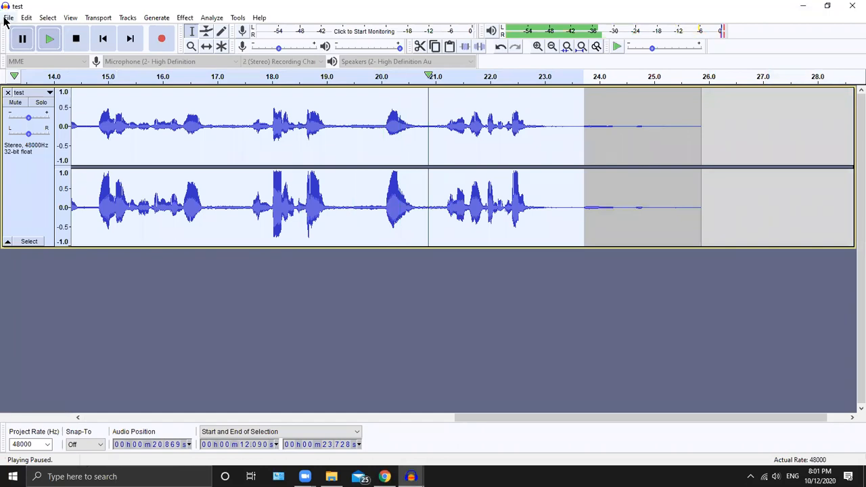
{"action": "left_click_drag", "start_coordinate": [553, 420], "coordinate": [530, 418]}
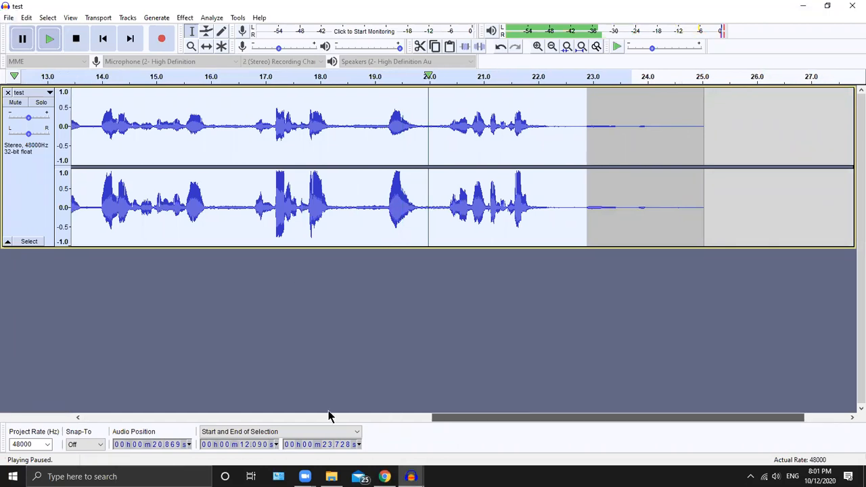
{"action": "left_click", "coordinate": [328, 416]}
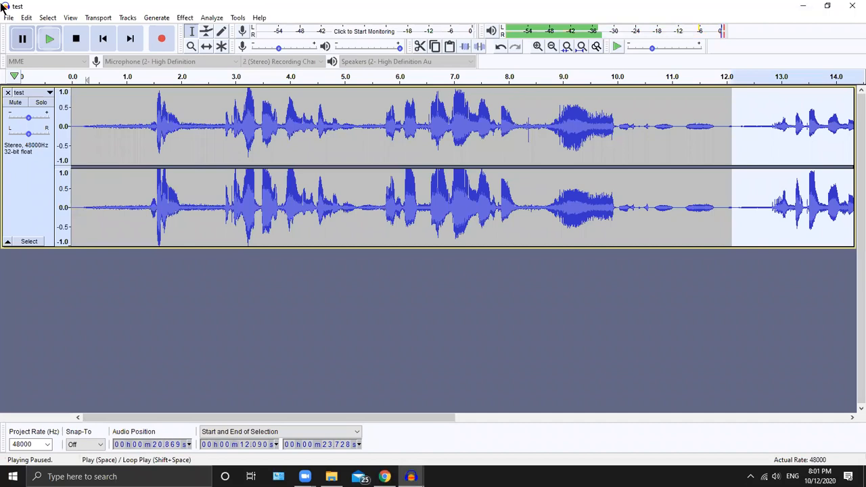
Export the combined track as FINAL PROJECT.mp3 to the Desktop with the standard MP3 preset, accepting the existing metadata tags.
{"action": "left_click", "coordinate": [9, 17]}
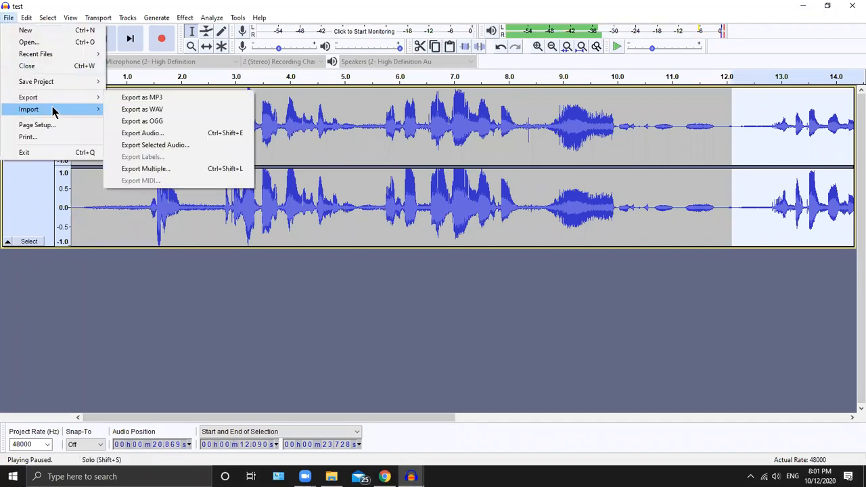
{"action": "mouse_move", "coordinate": [52, 115]}
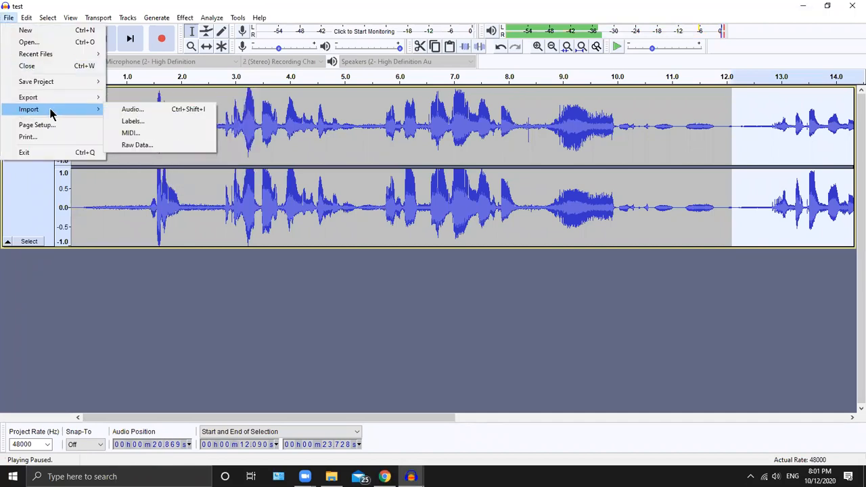
{"action": "mouse_move", "coordinate": [81, 99]}
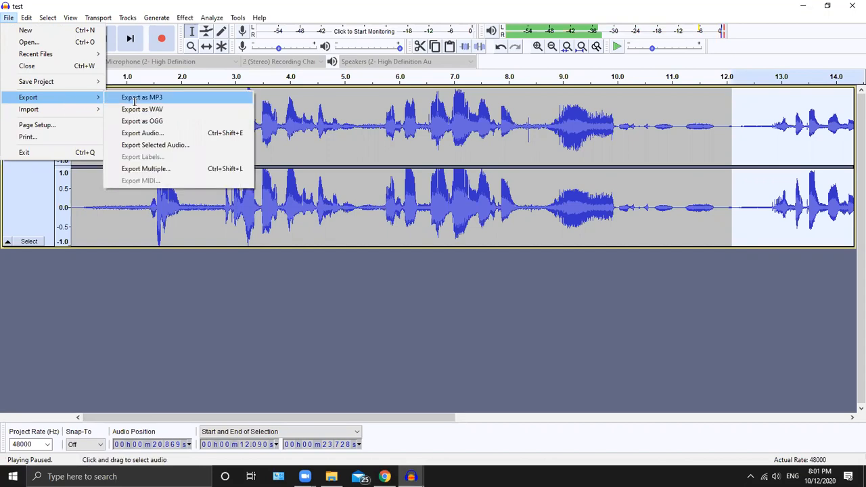
{"action": "left_click", "coordinate": [135, 101]}
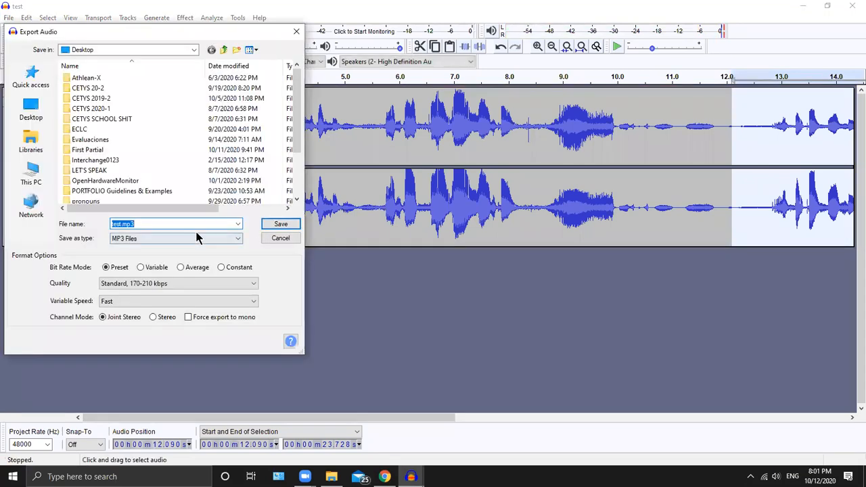
{"action": "left_click", "coordinate": [172, 225]}
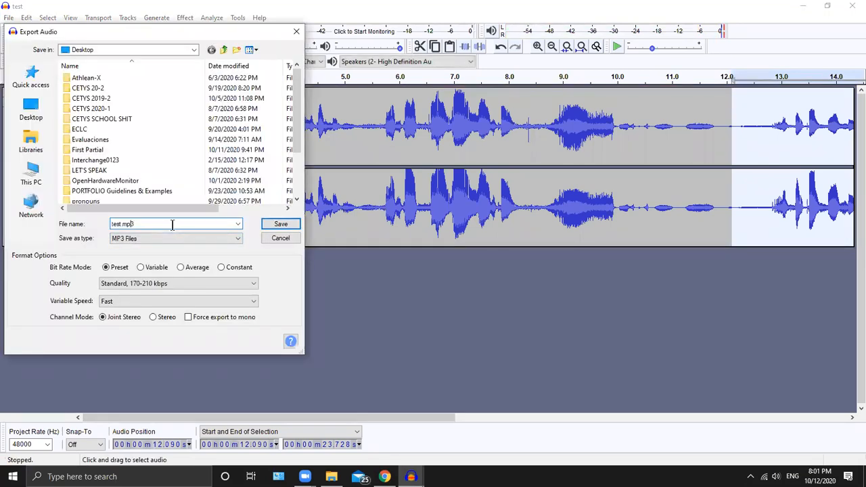
{"action": "type", "text": "FINAL PROJECT"}
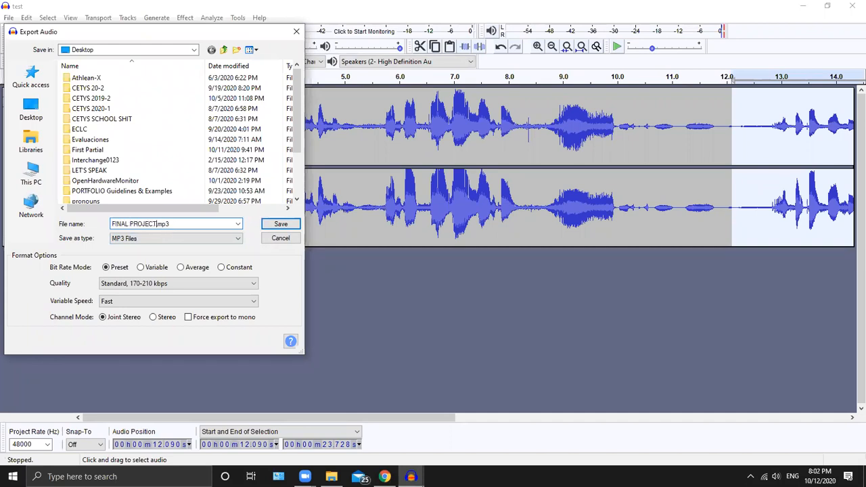
{"action": "left_click", "coordinate": [295, 225]}
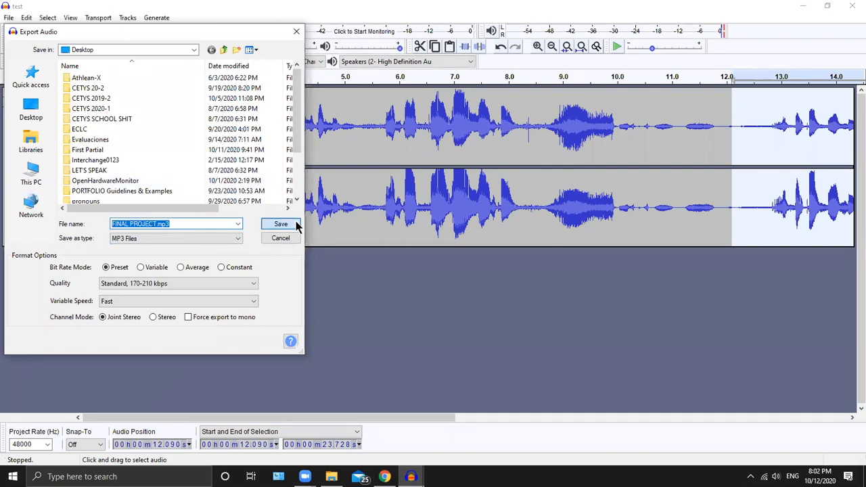
{"action": "left_click", "coordinate": [474, 328]}
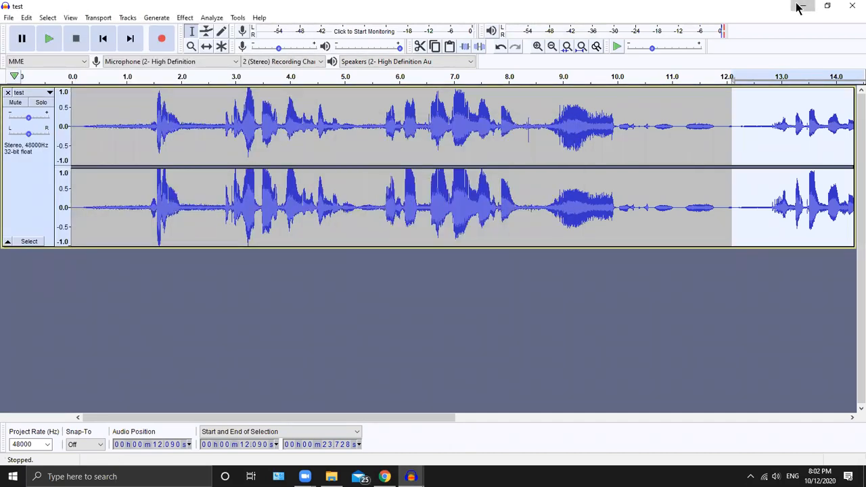
Go to the desktop, open the exported FINAL PROJECT.mp3 in the music player, and close the player.
{"action": "left_click", "coordinate": [807, 7]}
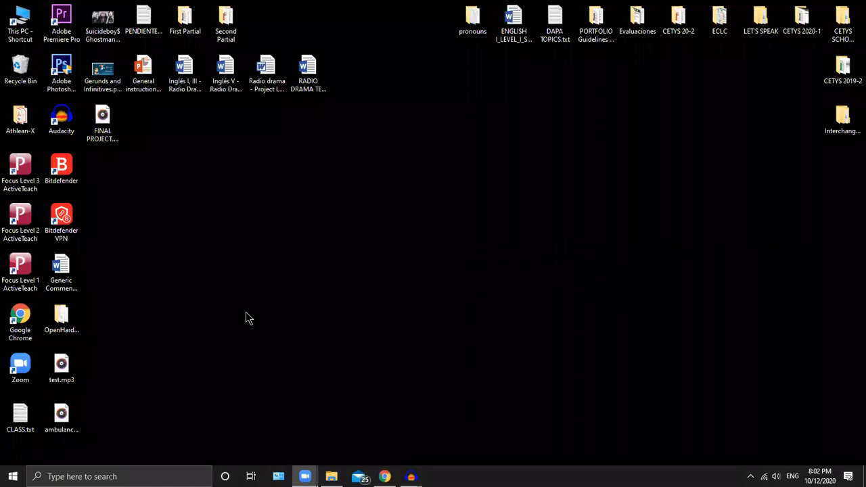
{"action": "left_click", "coordinate": [105, 134]}
{"action": "double_click", "coordinate": [104, 134]}
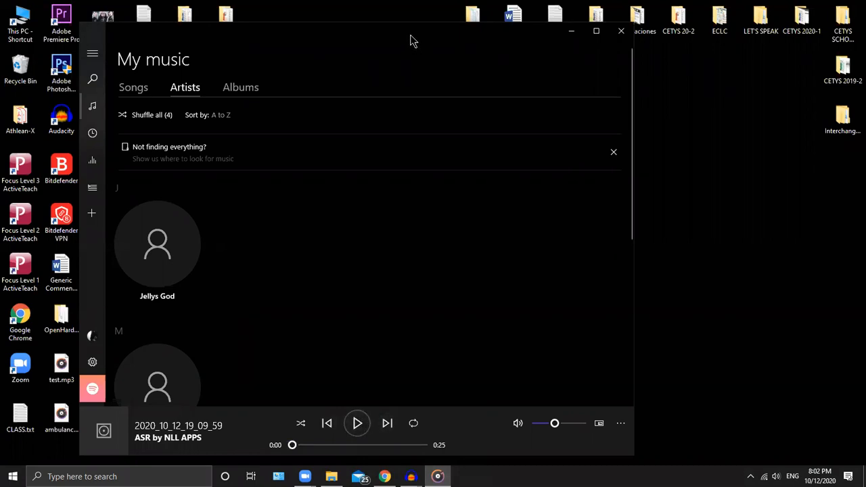
{"action": "left_click_drag", "start_coordinate": [411, 41], "coordinate": [312, 103]}
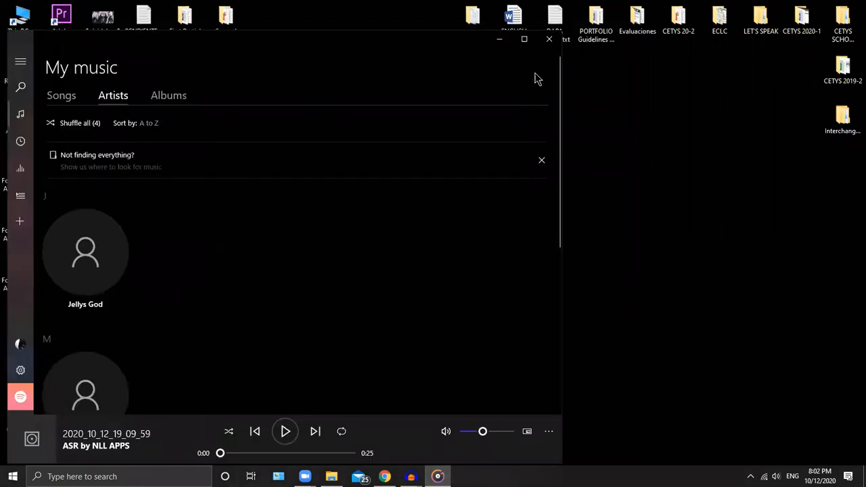
{"action": "left_click", "coordinate": [550, 42]}
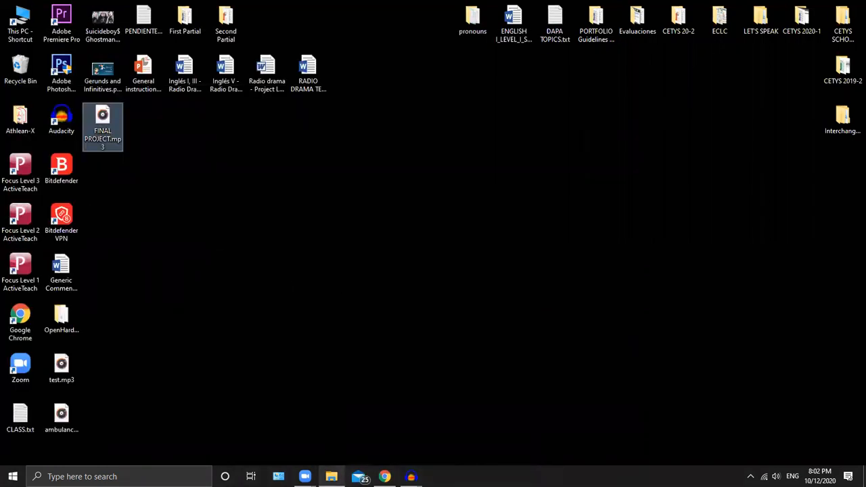
Switch to the test project in Audacity and silence the track's quiet tail from about 22.93 s to 25.87 s.
{"action": "mouse_move", "coordinate": [331, 477]}
{"action": "left_click", "coordinate": [411, 477]}
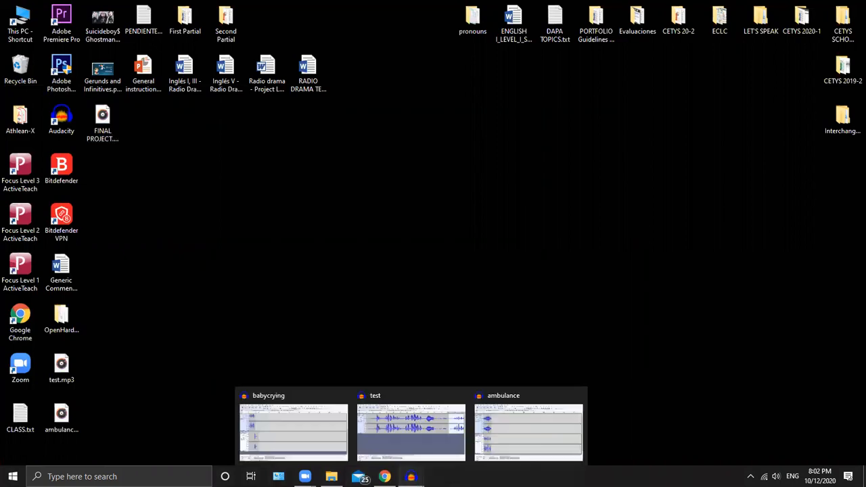
{"action": "left_click", "coordinate": [409, 435]}
{"action": "left_click_drag", "start_coordinate": [347, 417], "coordinate": [684, 426]}
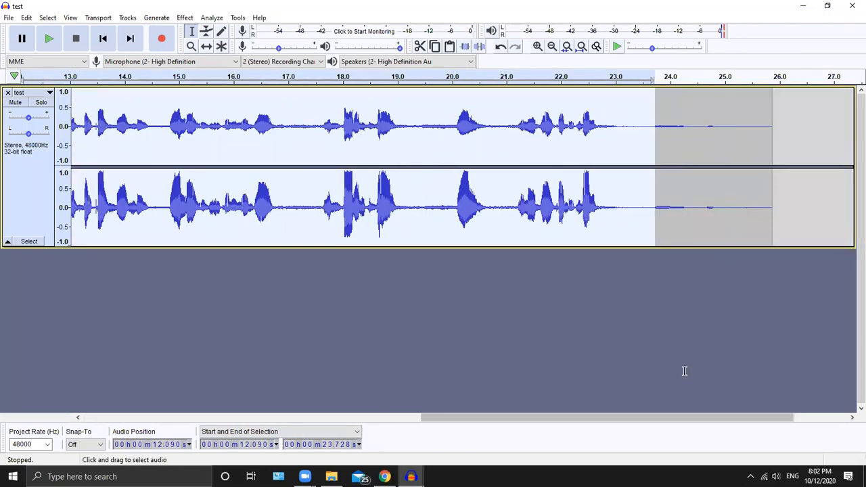
{"action": "left_click", "coordinate": [684, 182]}
{"action": "left_click", "coordinate": [640, 183]}
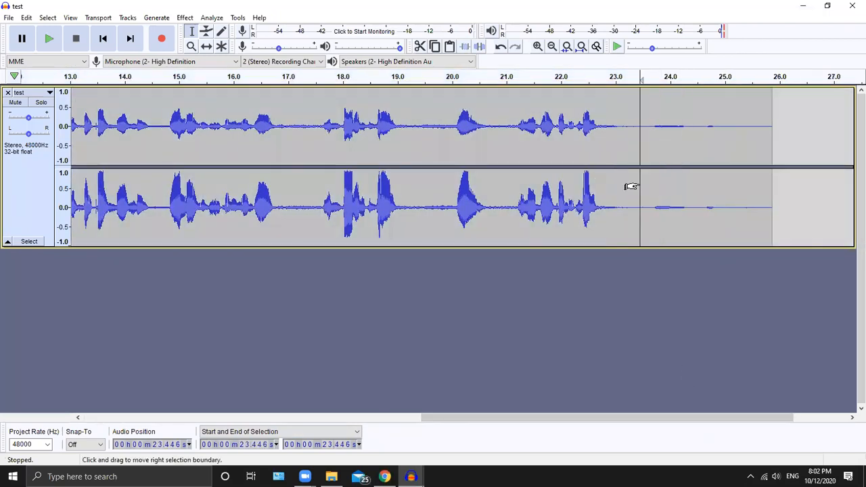
{"action": "left_click_drag", "start_coordinate": [611, 180], "coordinate": [771, 197]}
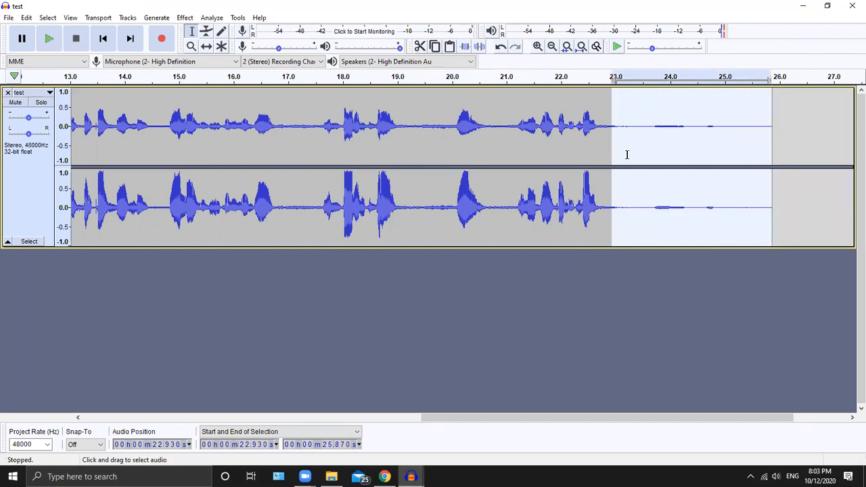
{"action": "left_click", "coordinate": [480, 46]}
Try deleting the silenced tail of the test track, undo each deletion, and clear the selection.
{"action": "key", "text": "Left"}
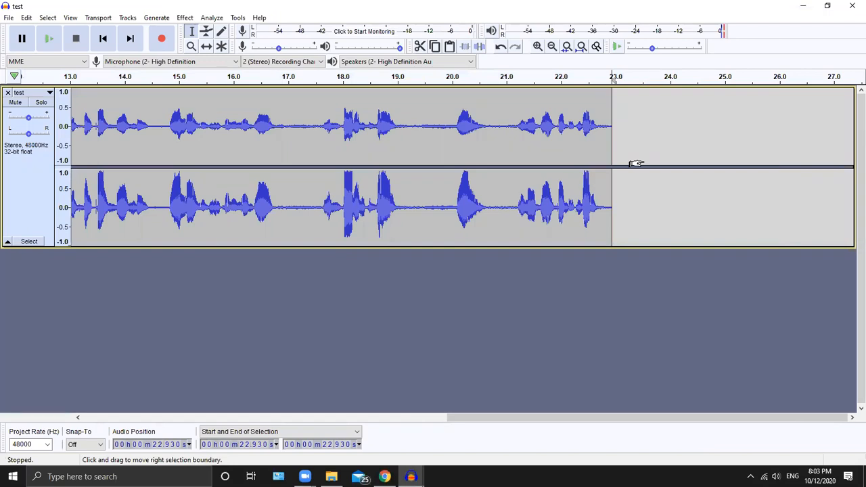
{"action": "key", "text": "ctrl+z"}
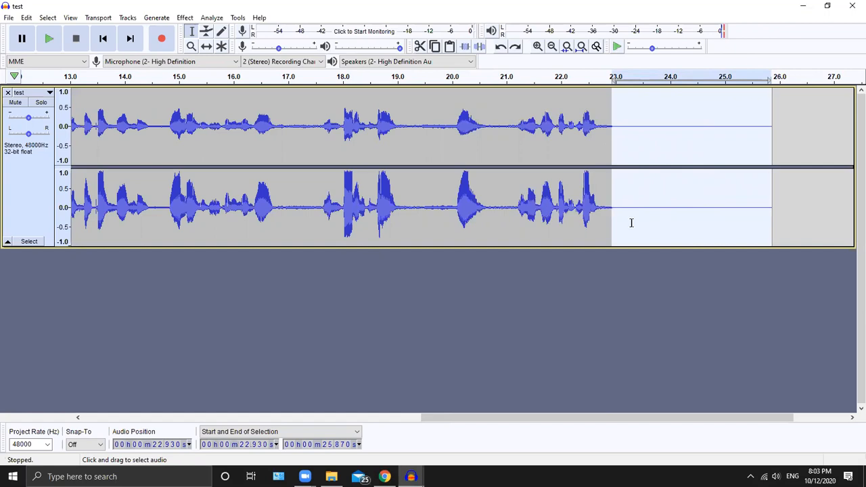
{"action": "key", "text": "Delete"}
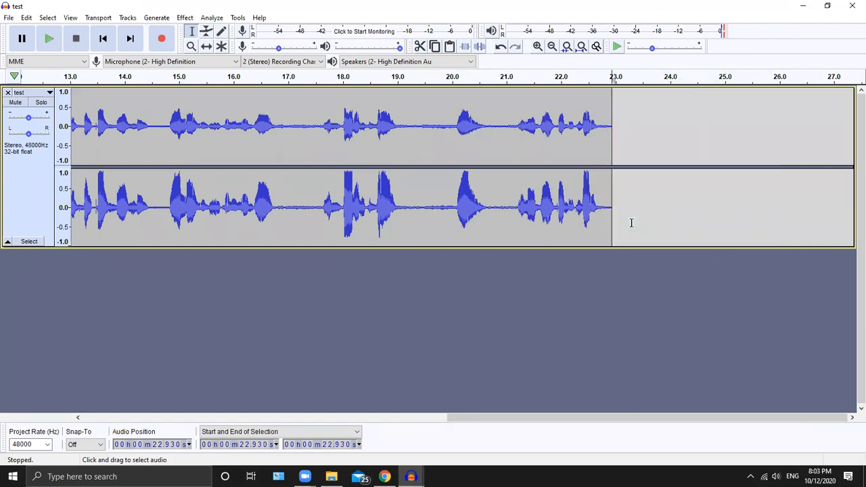
{"action": "key", "text": "ctrl+z"}
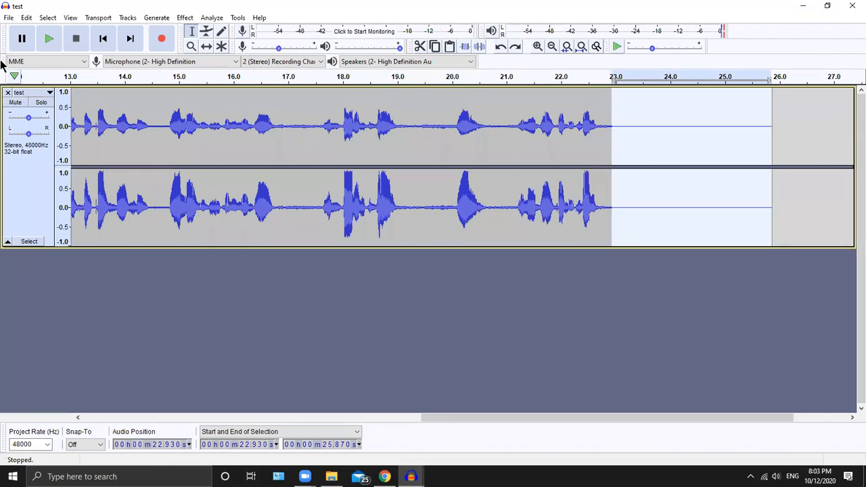
{"action": "left_click", "coordinate": [436, 334]}
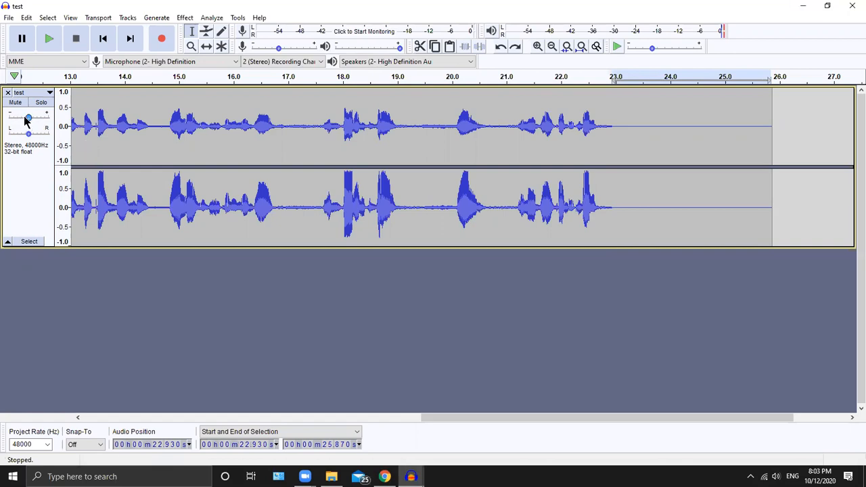
Switch to the ambulance project and review how its ambulance and skidaddle tracks are layered.
{"action": "left_click", "coordinate": [411, 476]}
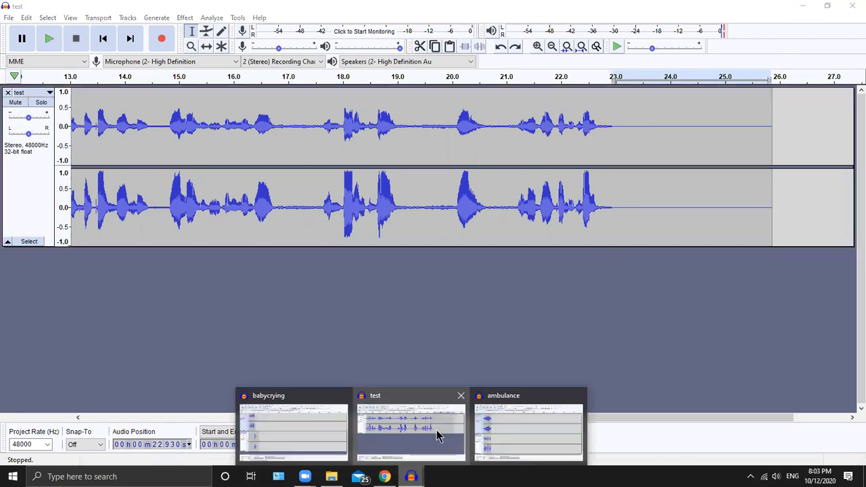
{"action": "left_click", "coordinate": [488, 421]}
{"action": "scroll", "coordinate": [240, 268], "scroll_direction": "down", "scroll_amount": 1}
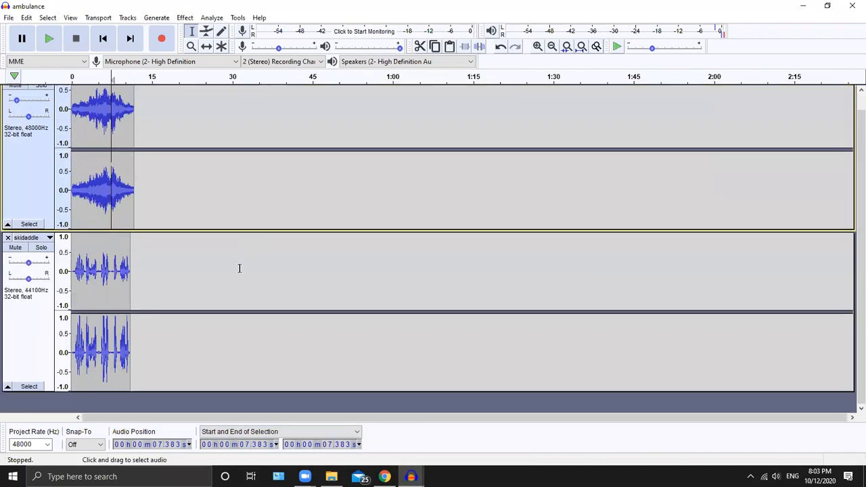
{"action": "scroll", "coordinate": [239, 268], "scroll_direction": "up", "scroll_amount": 1}
{"action": "scroll", "coordinate": [272, 317], "scroll_direction": "down", "scroll_amount": 1}
Switch to the babycrying project and examine how its crying, dialogue and added effect tracks are arranged over time.
{"action": "left_click", "coordinate": [410, 477]}
{"action": "left_click", "coordinate": [292, 421]}
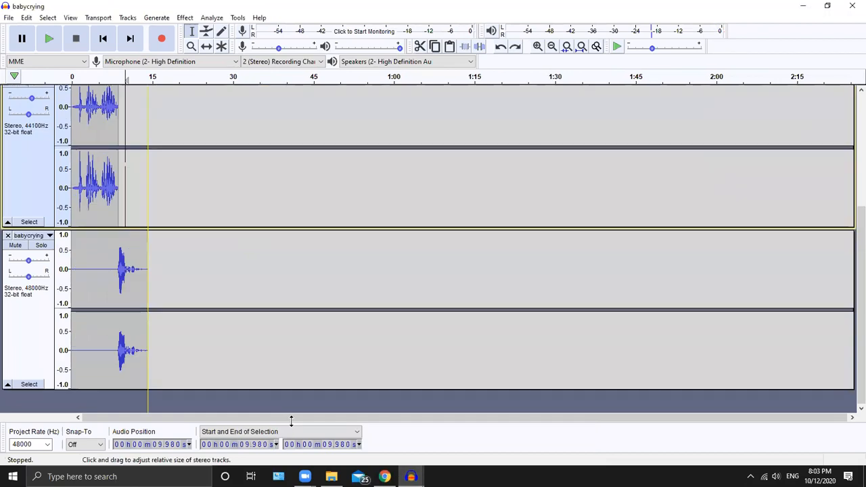
{"action": "scroll", "coordinate": [134, 164], "scroll_direction": "up", "scroll_amount": 3}
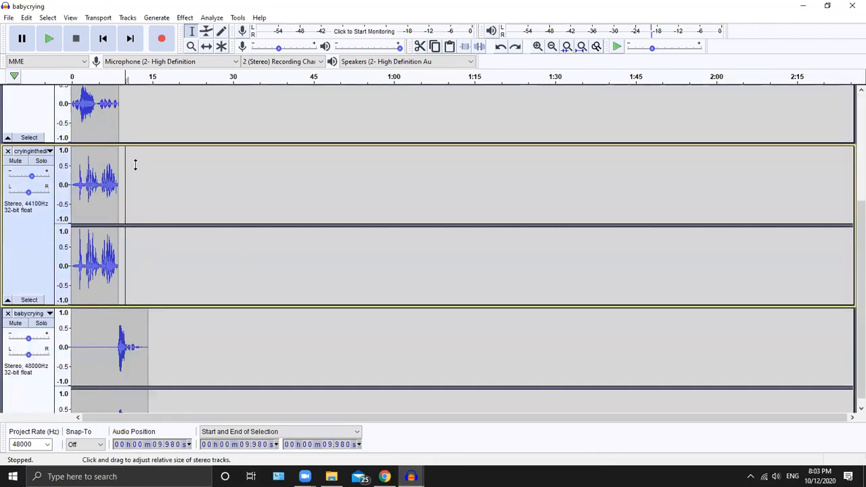
{"action": "scroll", "coordinate": [134, 164], "scroll_direction": "down", "scroll_amount": 3}
{"action": "scroll", "coordinate": [134, 165], "scroll_direction": "up", "scroll_amount": 4}
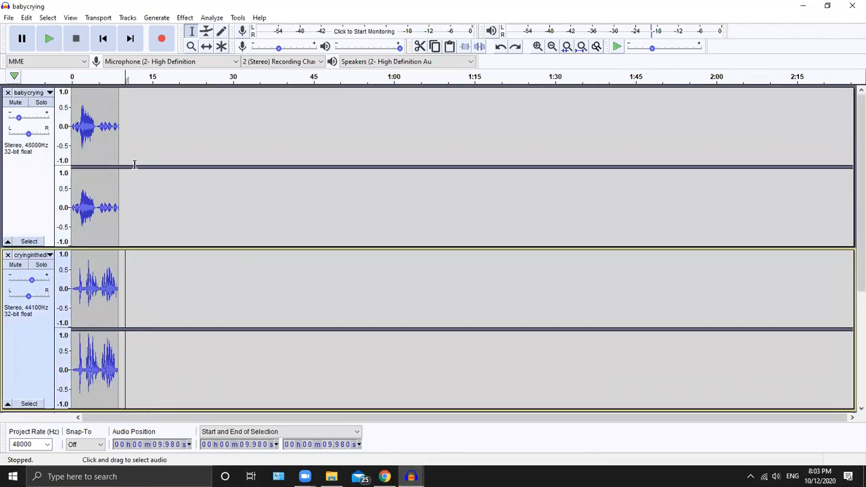
{"action": "scroll", "coordinate": [146, 210], "scroll_direction": "down", "scroll_amount": 4}
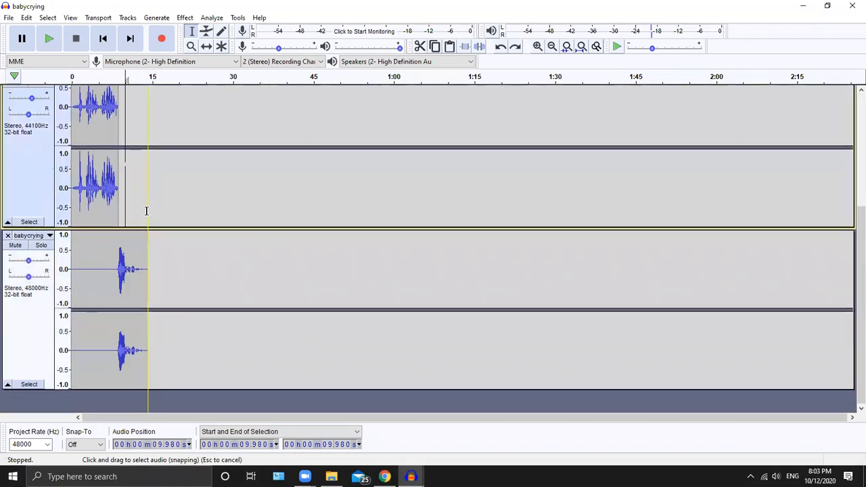
{"action": "scroll", "coordinate": [149, 264], "scroll_direction": "up", "scroll_amount": 4}
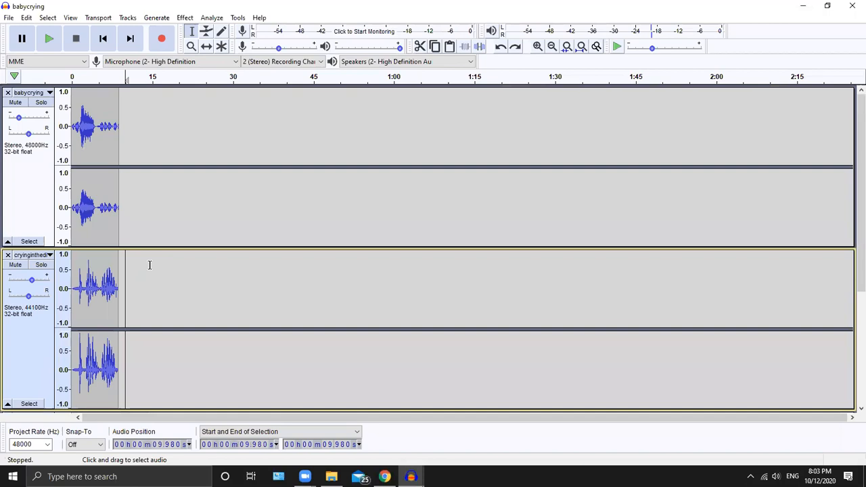
{"action": "scroll", "coordinate": [127, 162], "scroll_direction": "down", "scroll_amount": 4}
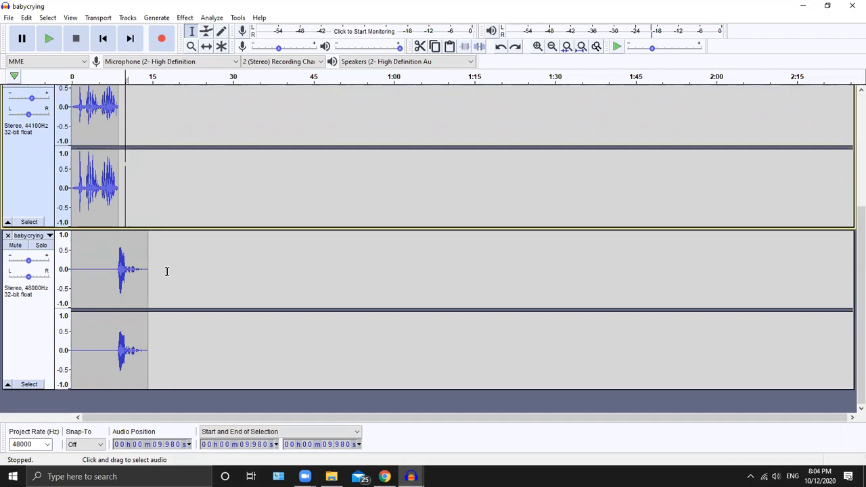
{"action": "scroll", "coordinate": [167, 272], "scroll_direction": "up", "scroll_amount": 5}
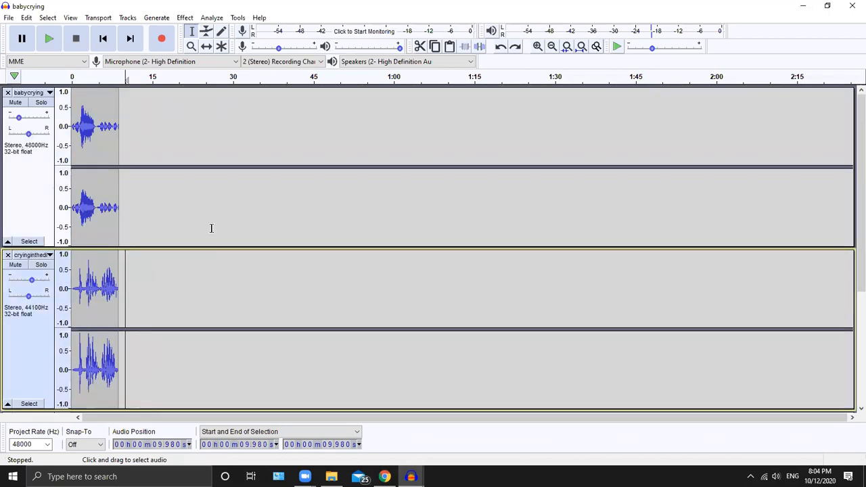
{"action": "scroll", "coordinate": [185, 207], "scroll_direction": "down", "scroll_amount": 3}
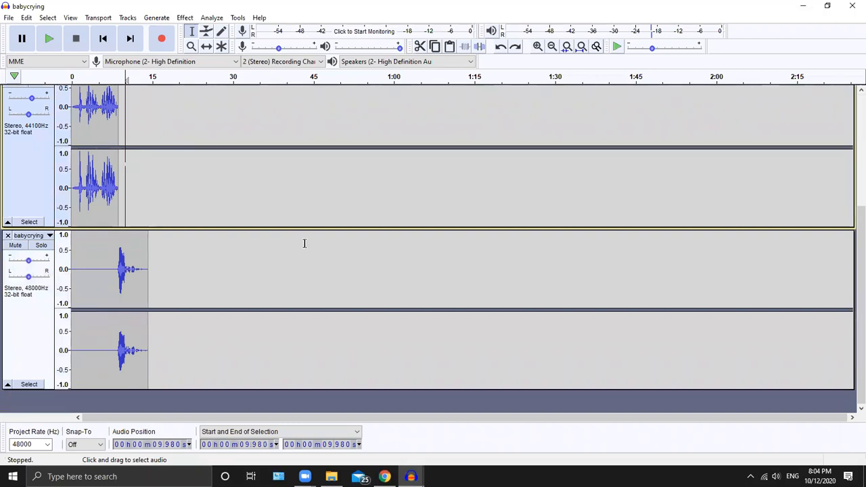